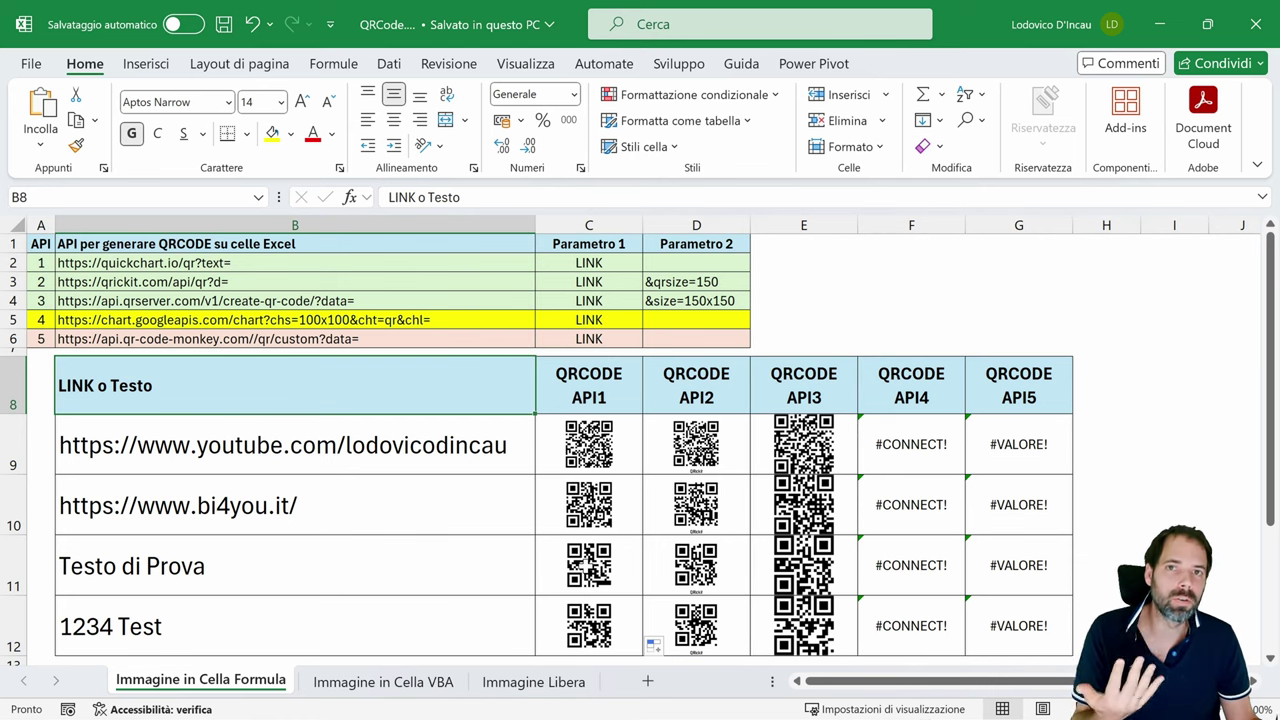
Step: View the Immagine Libera sheet and inspect the coloured QR code picture placed over cell C3
click(533, 681)
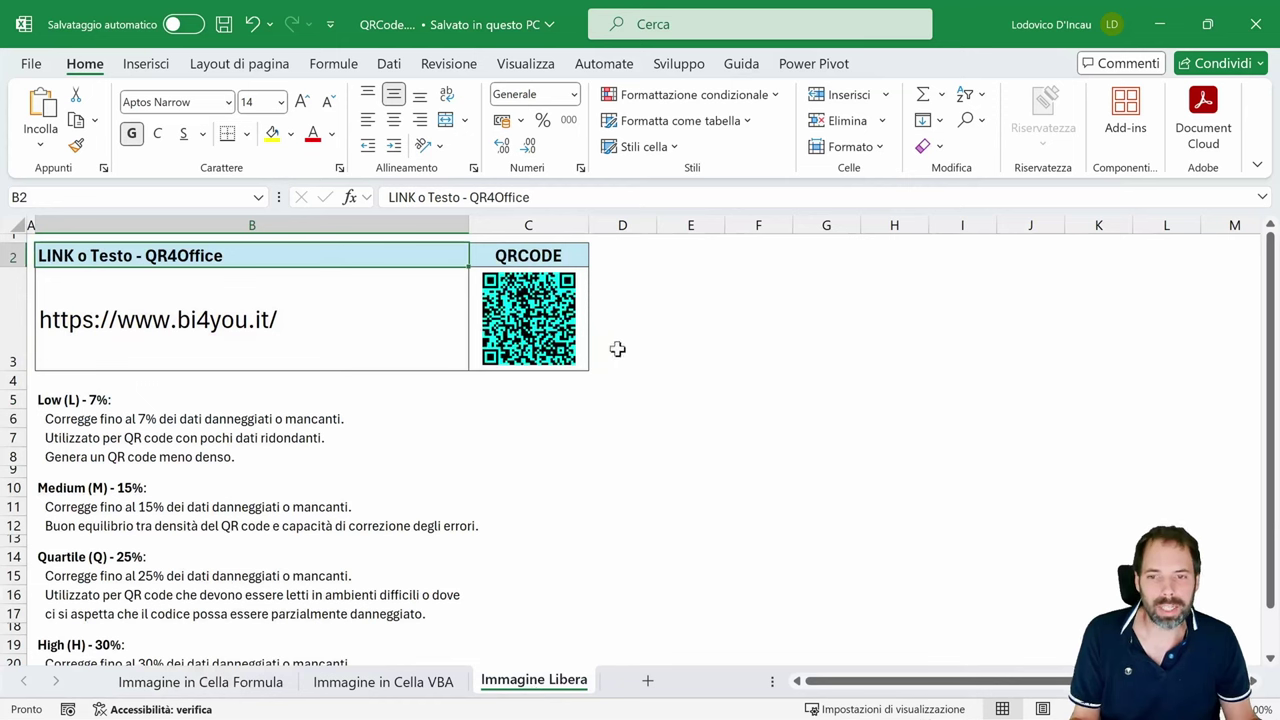
click(541, 314)
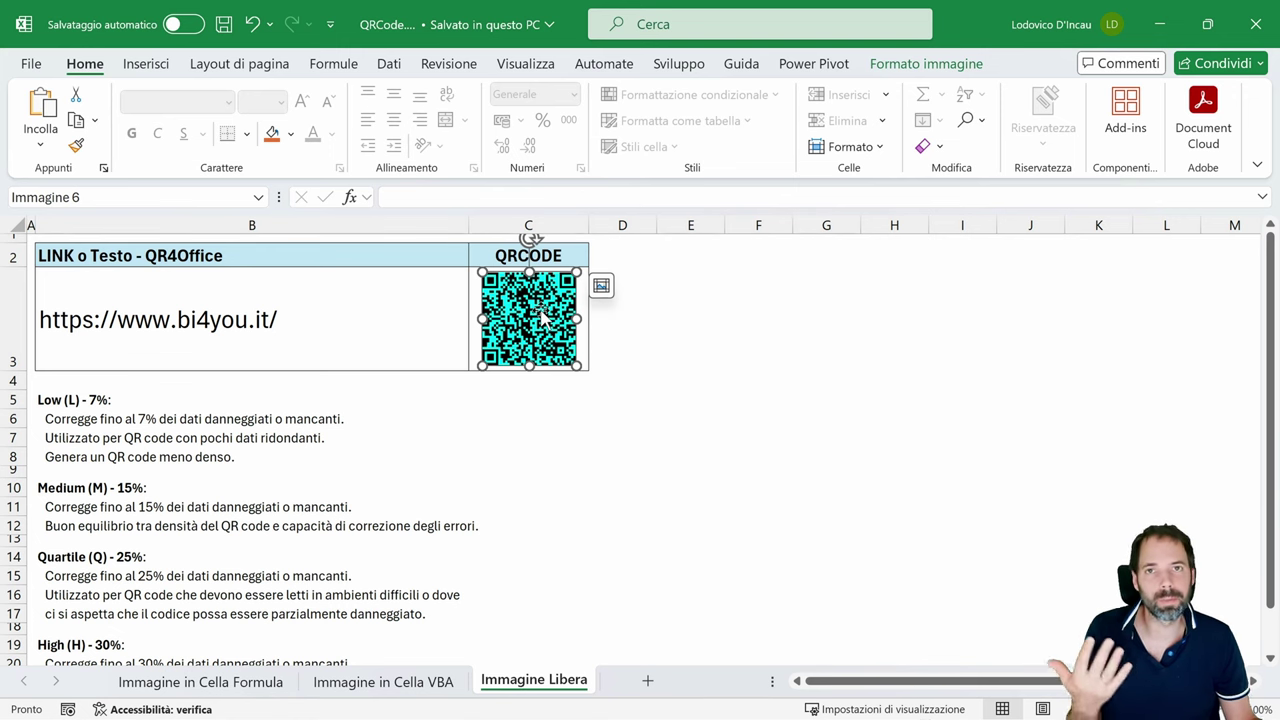
mouse_move(544, 318)
mouse_down()
mouse_move(646, 338)
mouse_move(533, 371)
mouse_move(584, 313)
mouse_move(540, 318)
mouse_up()
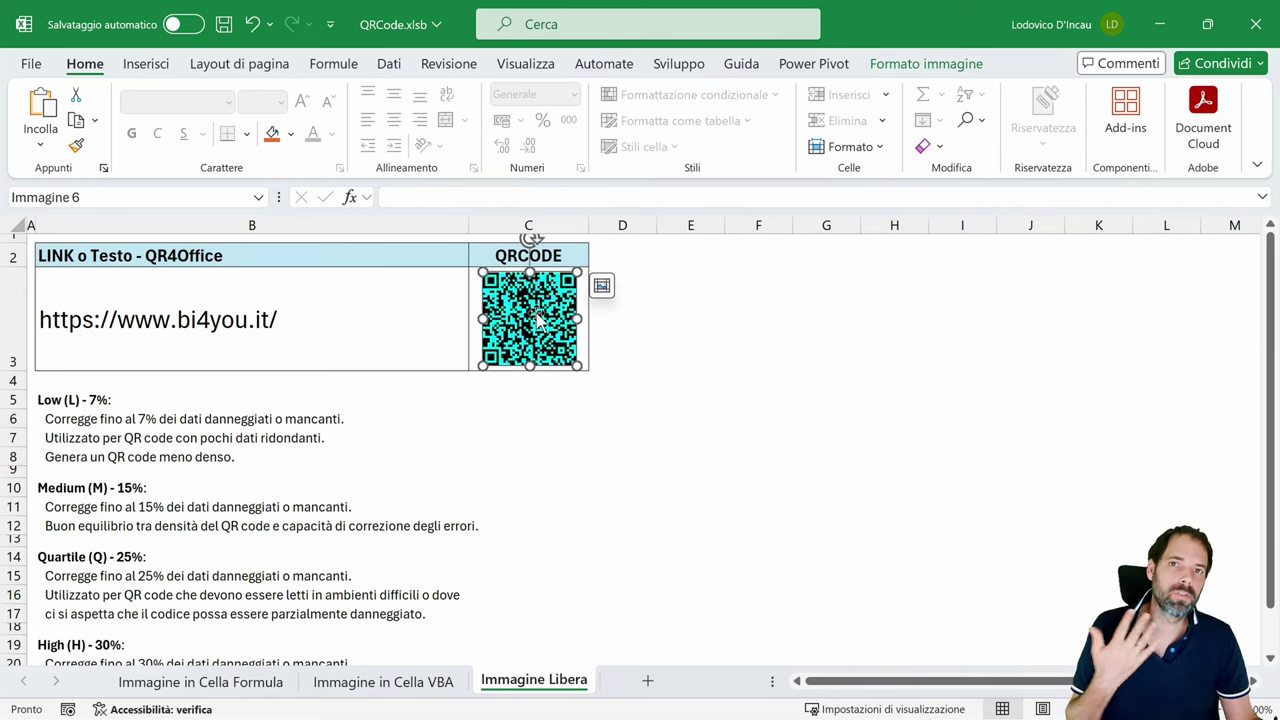
click(410, 256)
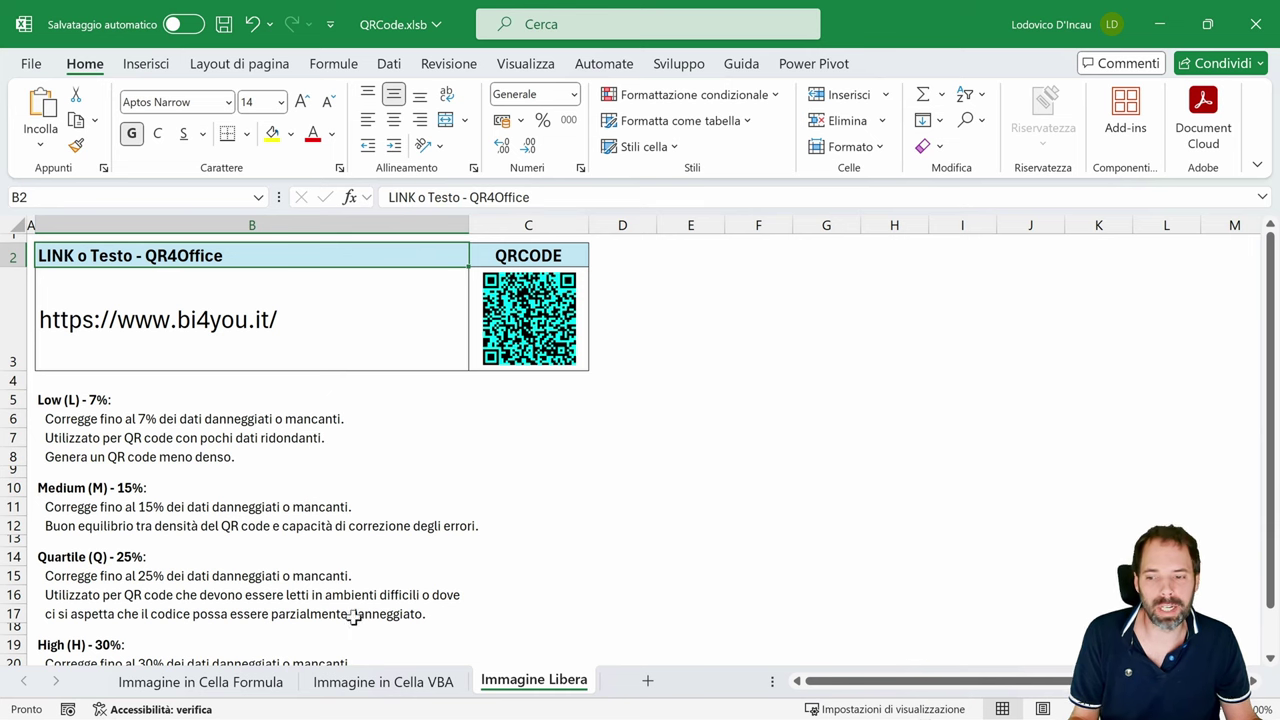
Step: Examine the IMMAGINE formula in C9 of the Immagine in Cella Formula sheet, including its arguments and the cells it references
click(200, 681)
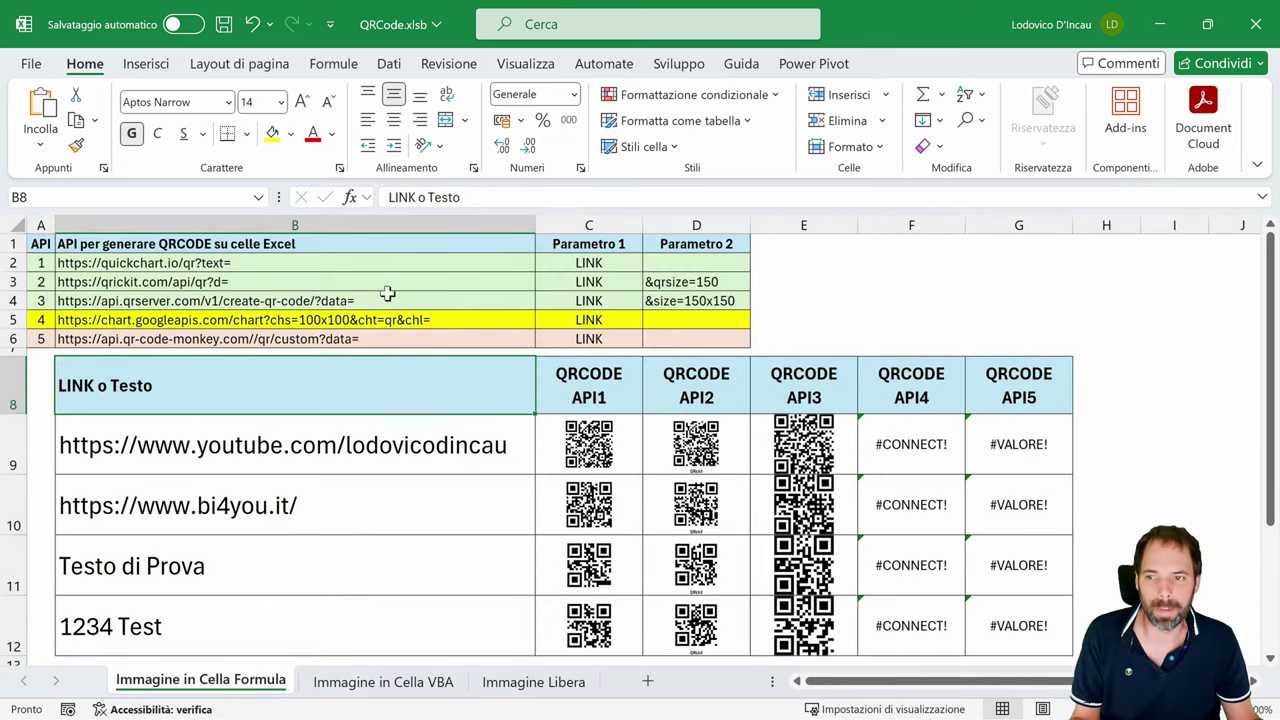
click(589, 444)
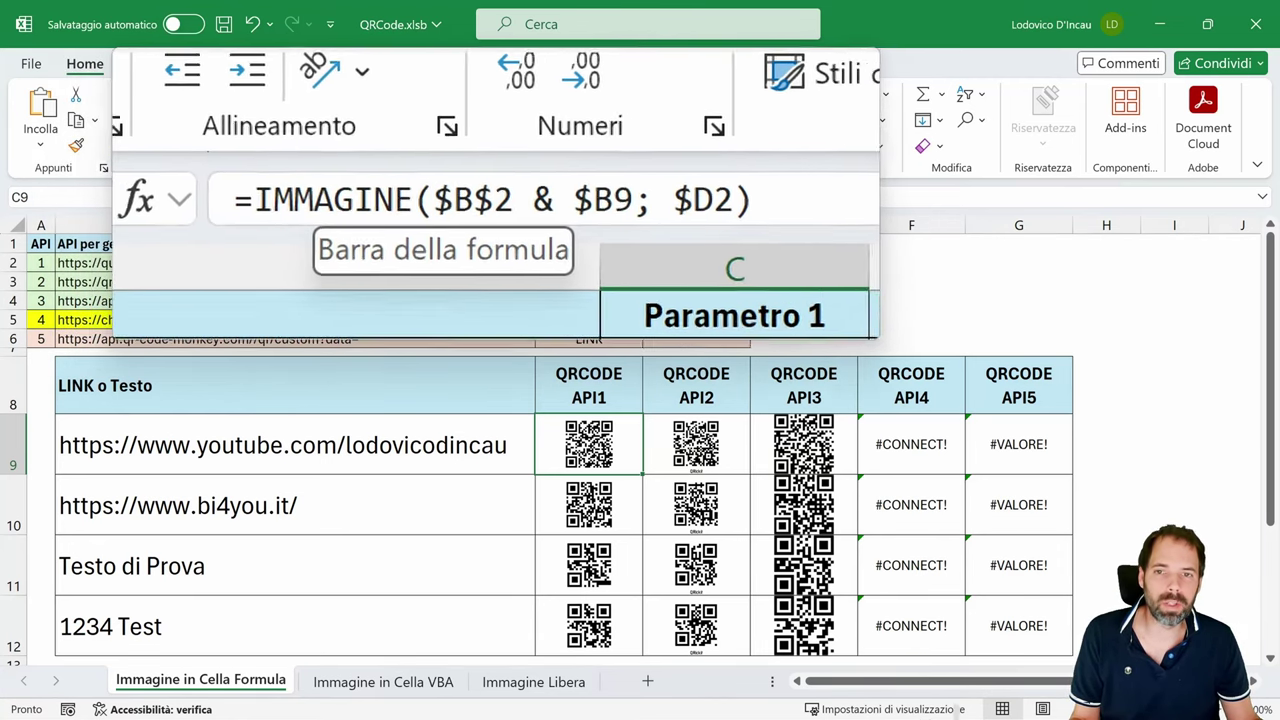
click(414, 199)
click(434, 199)
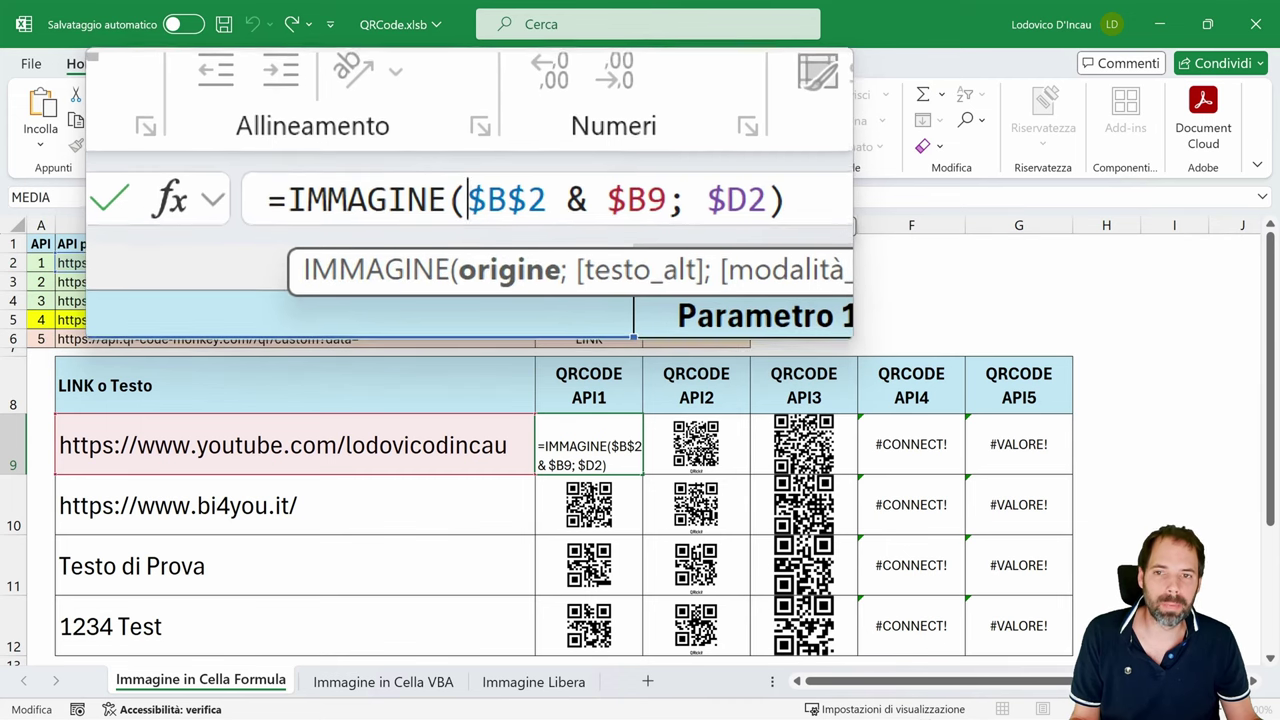
drag(468, 197, 551, 197)
key(shift+Right)
key(shift+Right)
key(shift+Right)
key(shift+Right)
key(shift+Right)
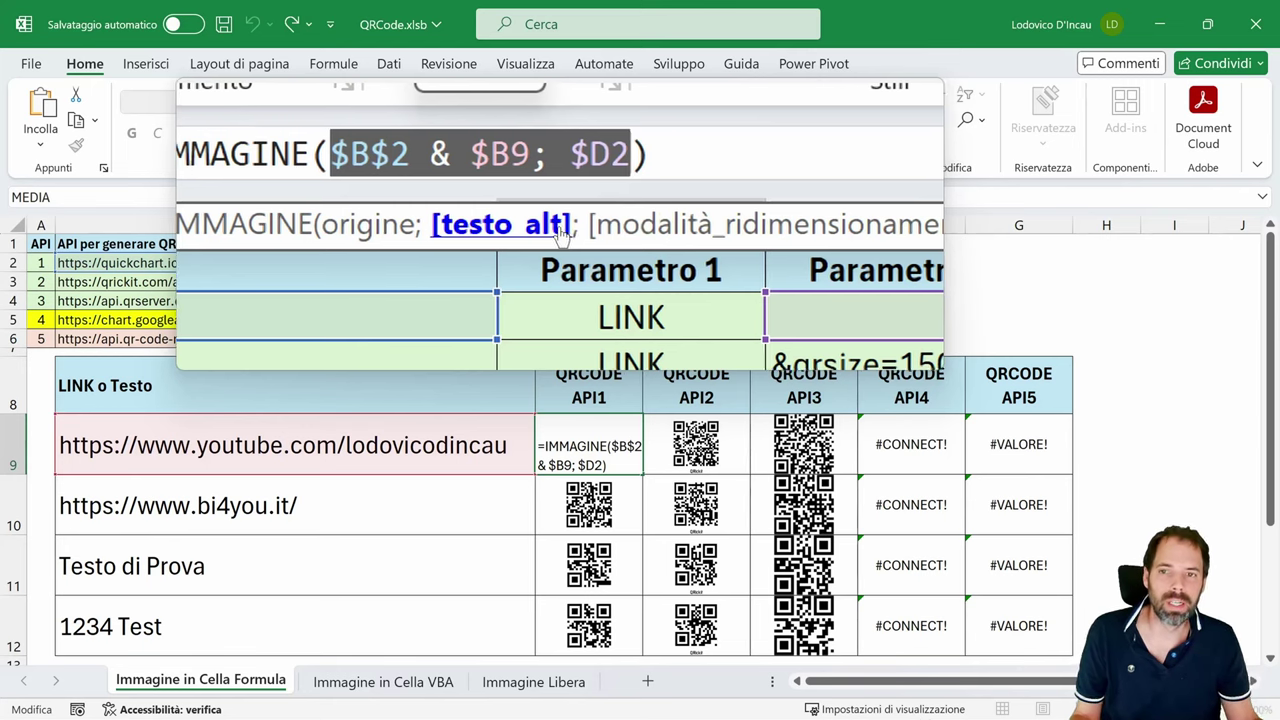
key(ctrl+Return)
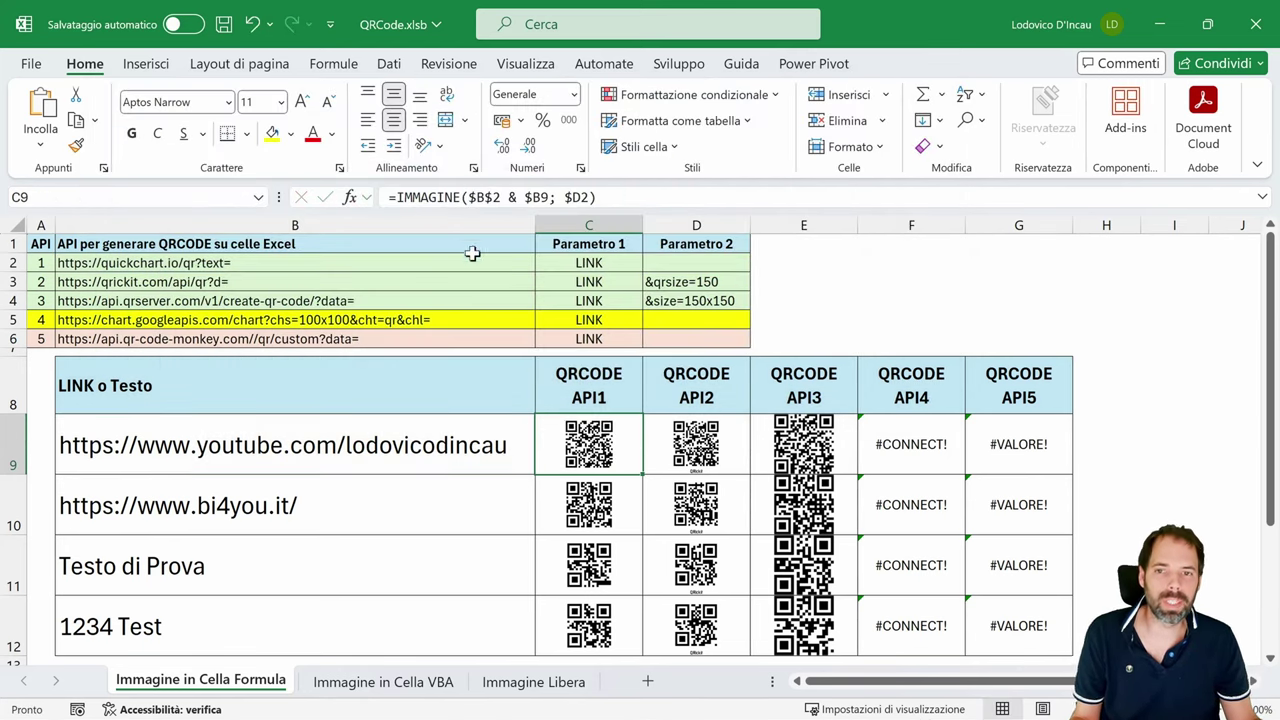
double_click(592, 412)
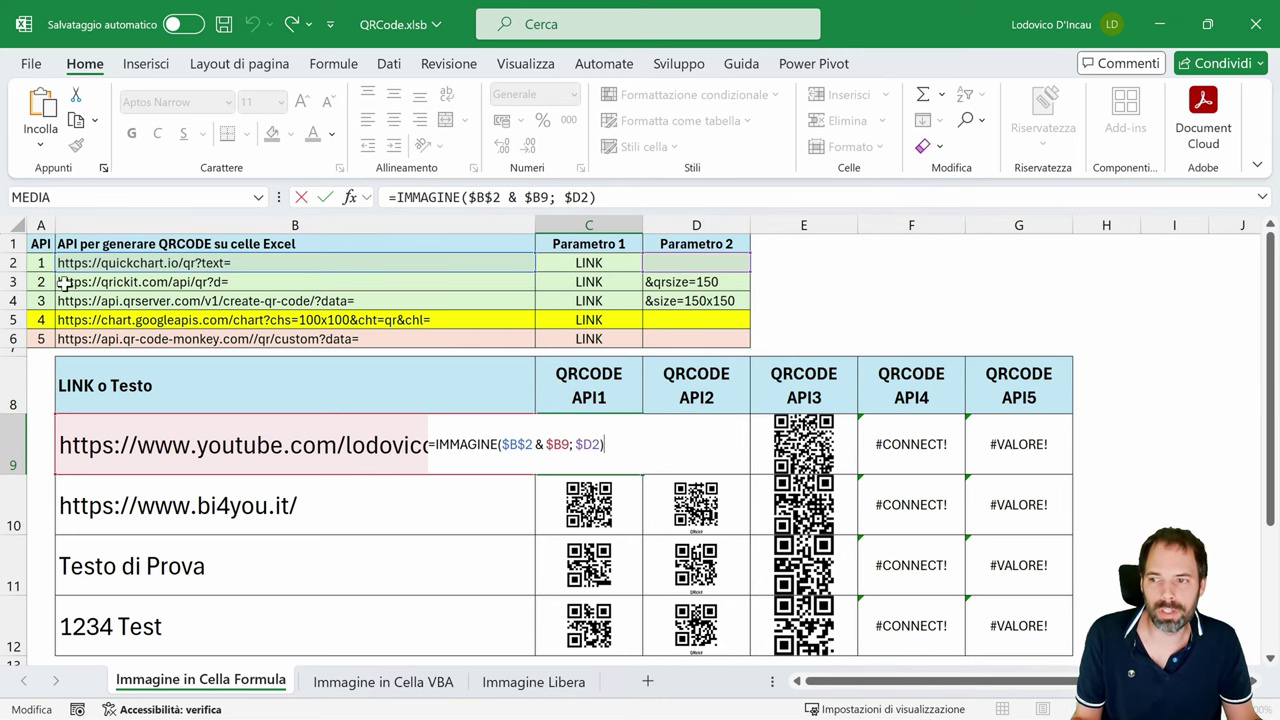
key(Return)
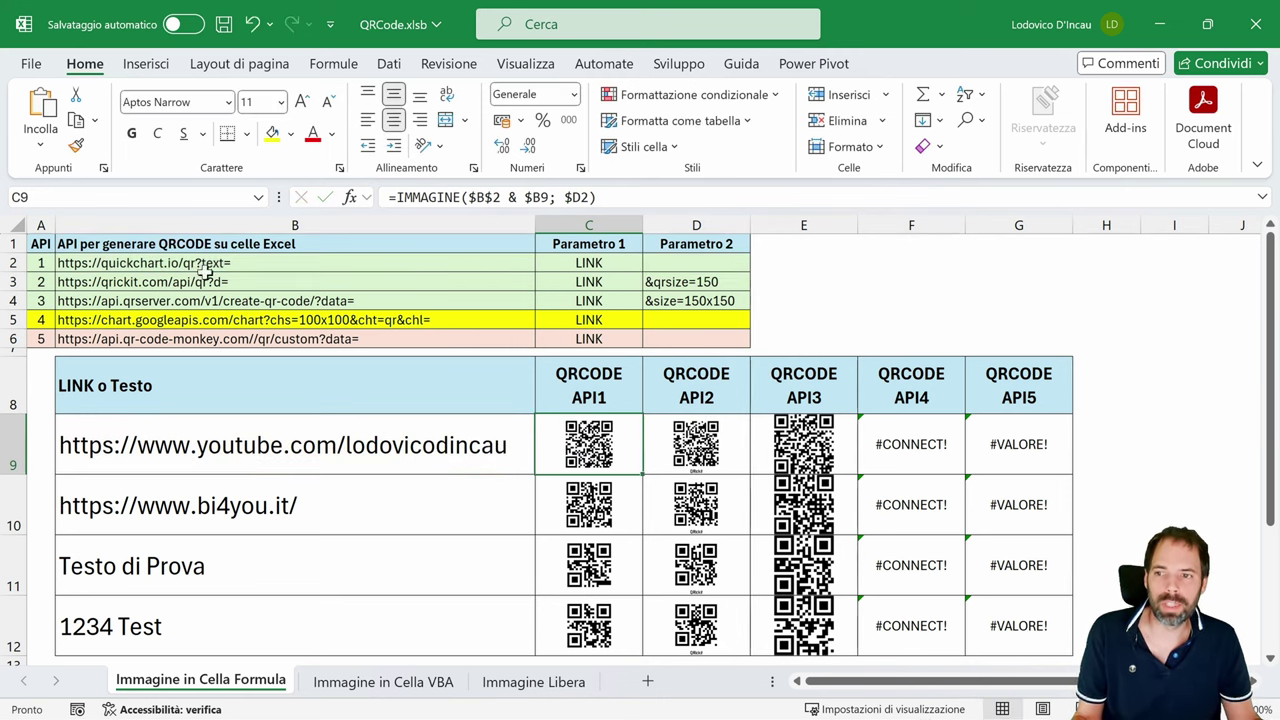
Step: Compare the QR code API addresses in B2:B6 with the API4 and API5 result cells in F9:G12
drag(208, 263, 218, 305)
click(150, 322)
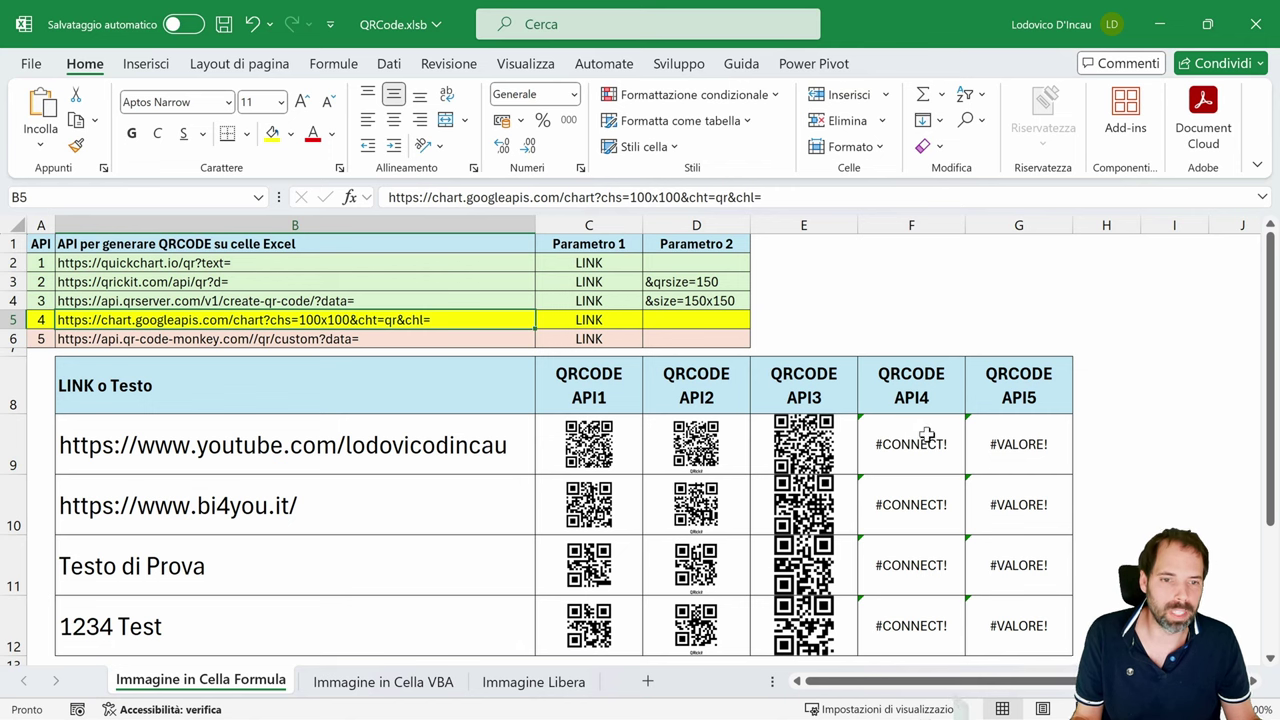
drag(927, 434, 908, 626)
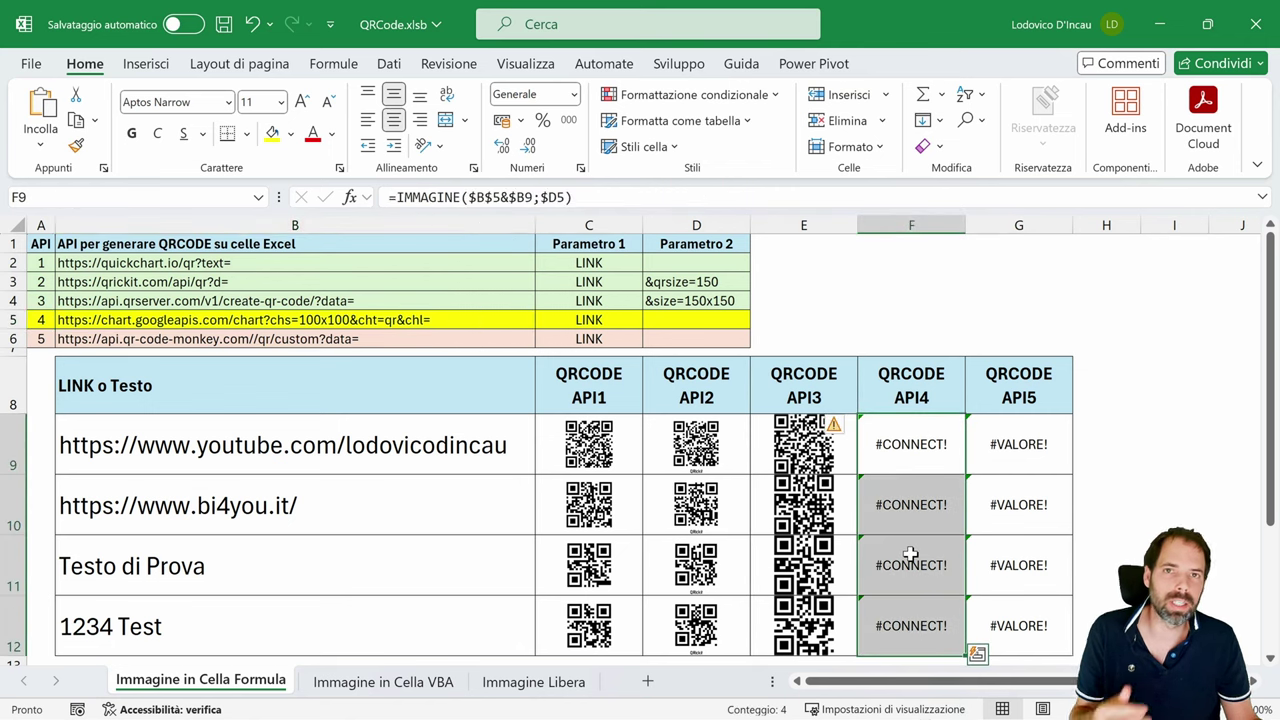
click(906, 446)
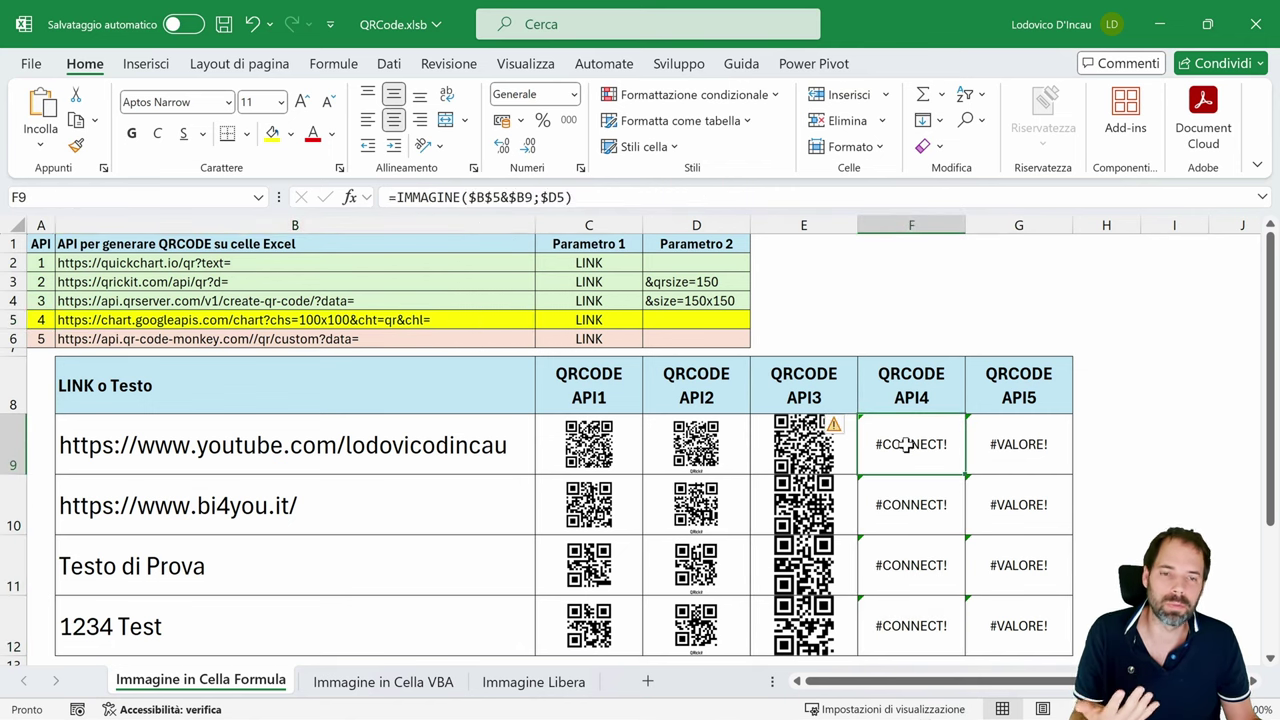
click(150, 340)
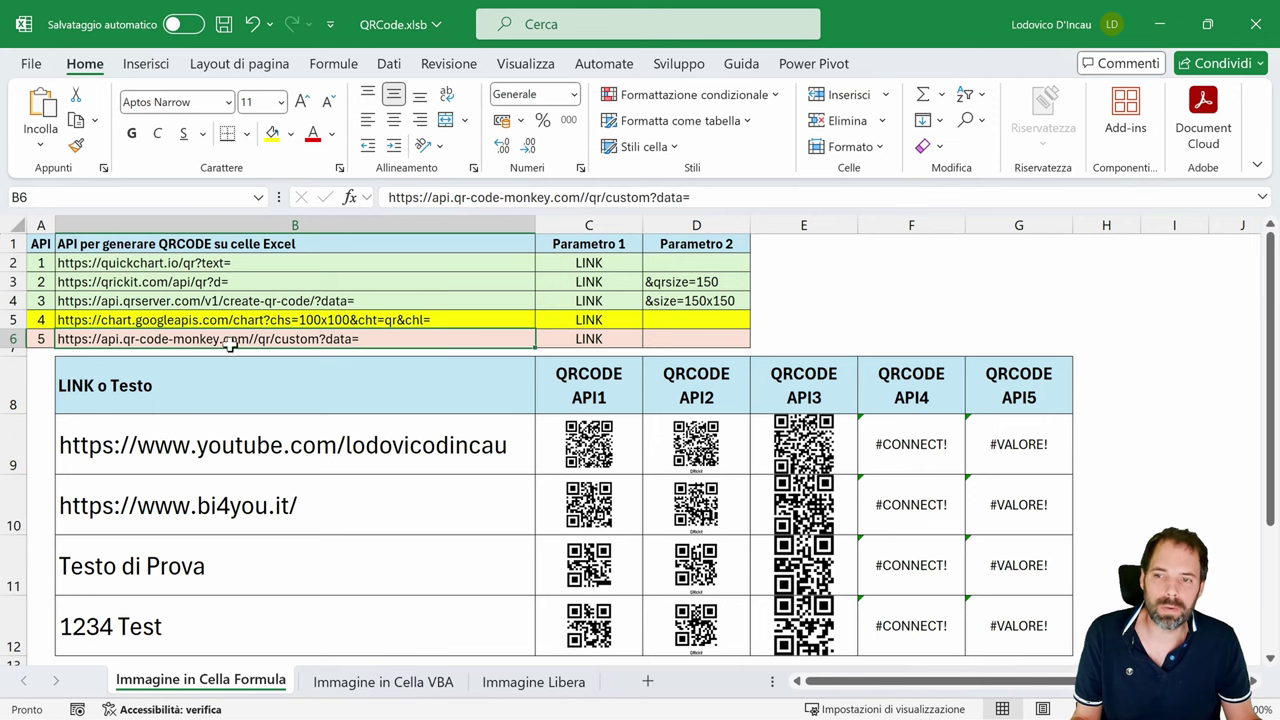
drag(1033, 470, 1029, 614)
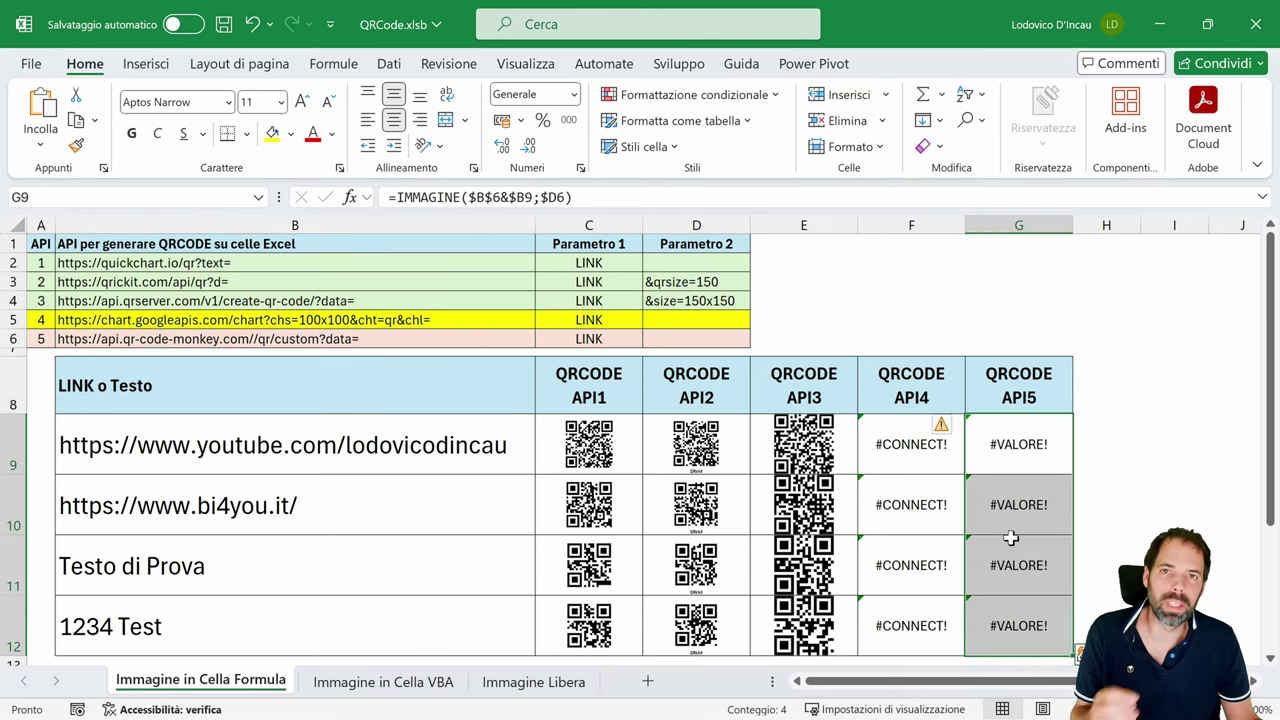
drag(187, 267, 190, 294)
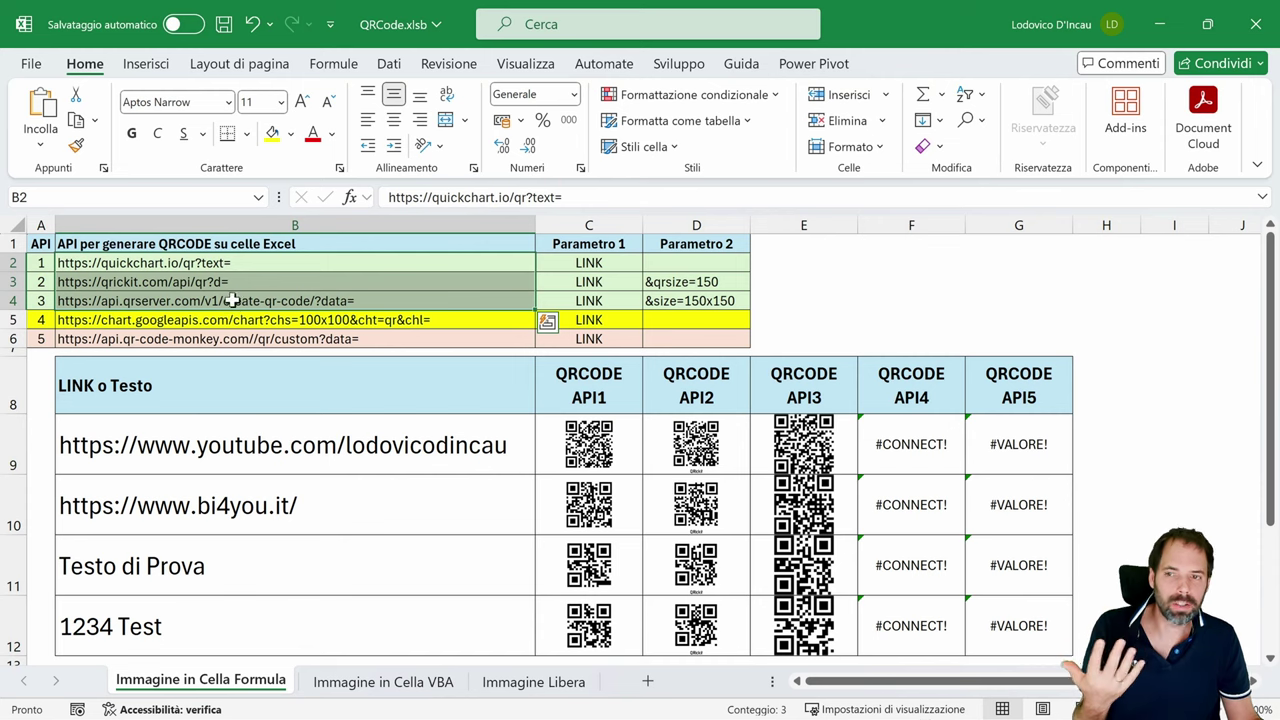
click(196, 244)
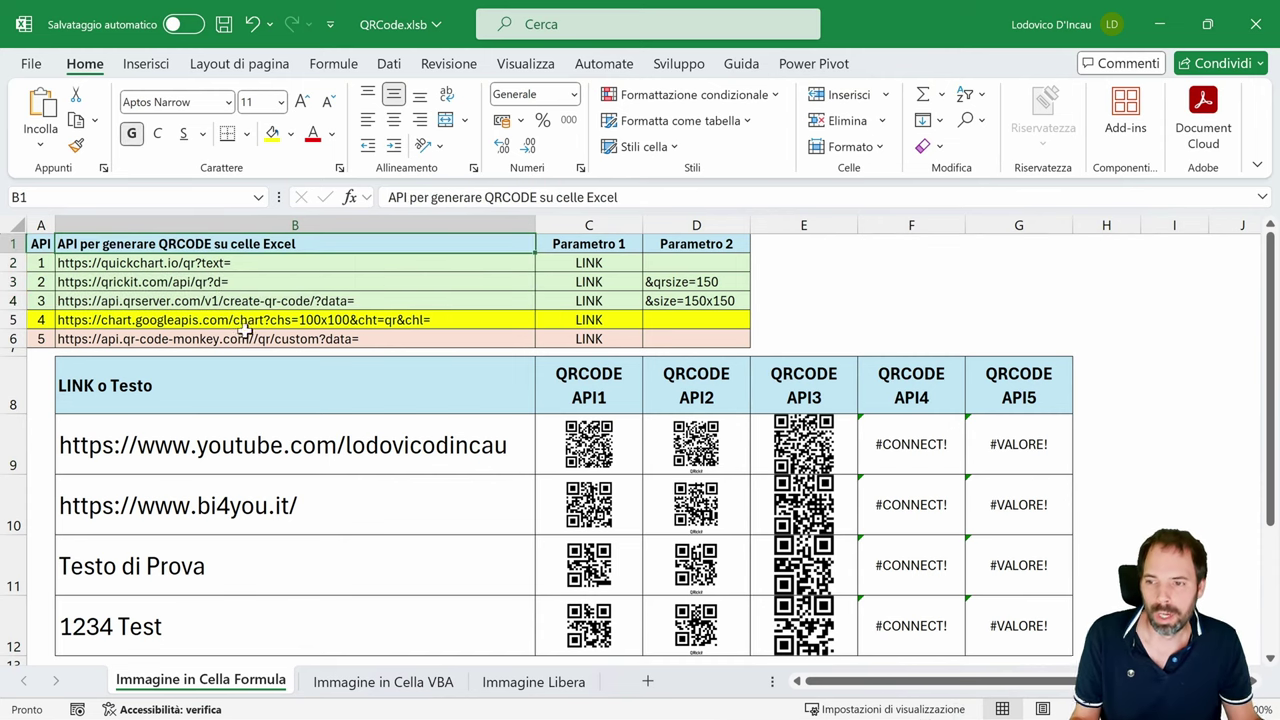
Step: Copy the AI prompt text in B15:B17 below the QR code table
scroll(200, 340, down, 5)
click(165, 463)
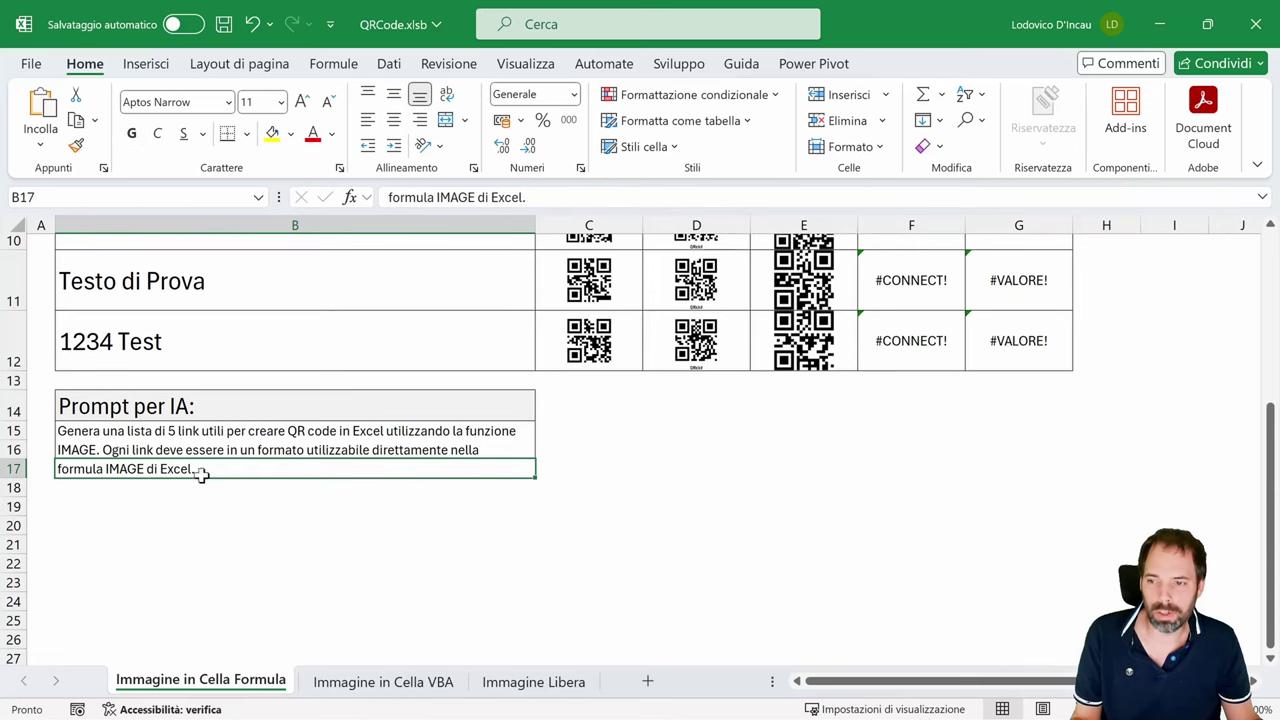
drag(165, 428, 155, 466)
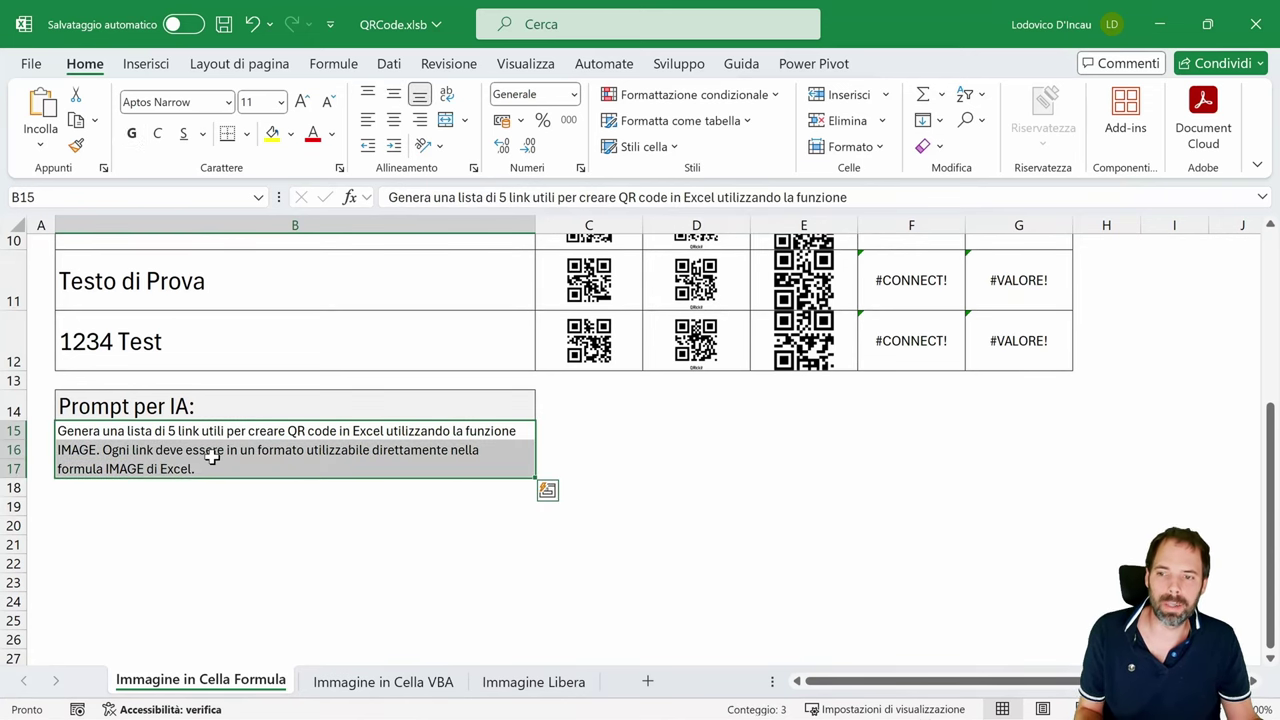
key(ctrl+c)
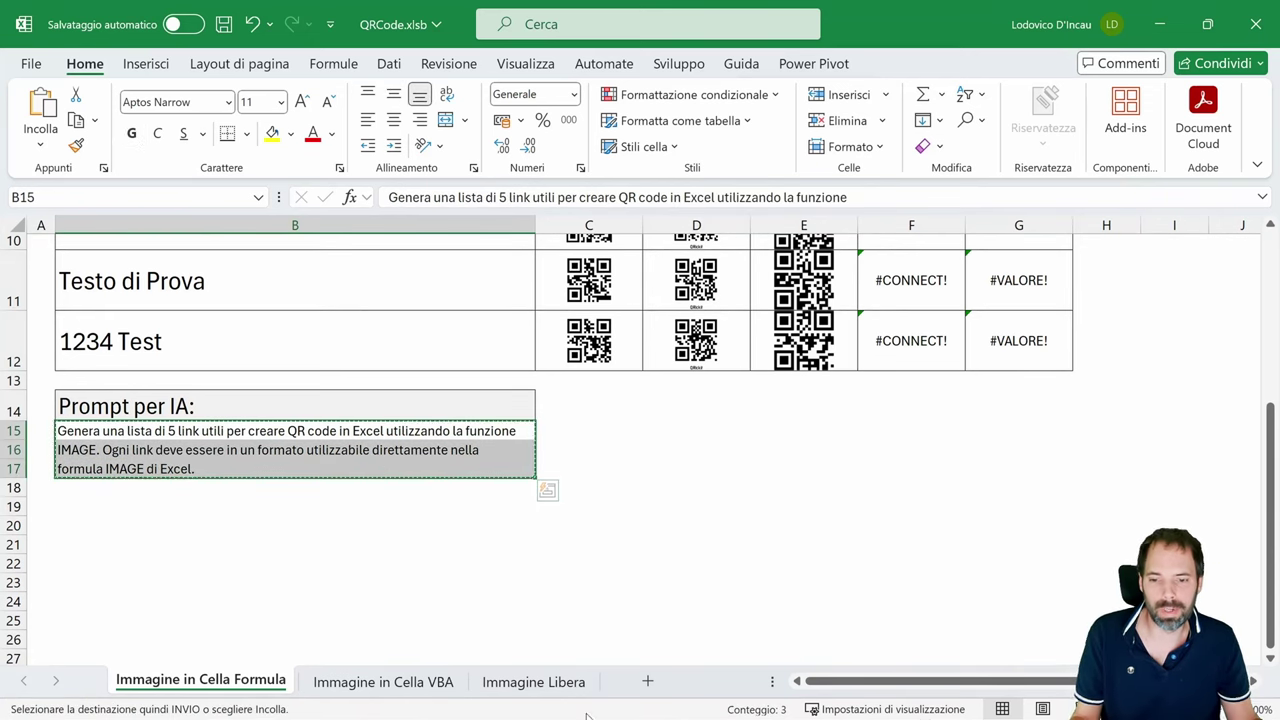
Step: Switch to ChatGPT in the browser, enable a temporary chat, and submit the copied prompt asking for five QR code links
click(589, 706)
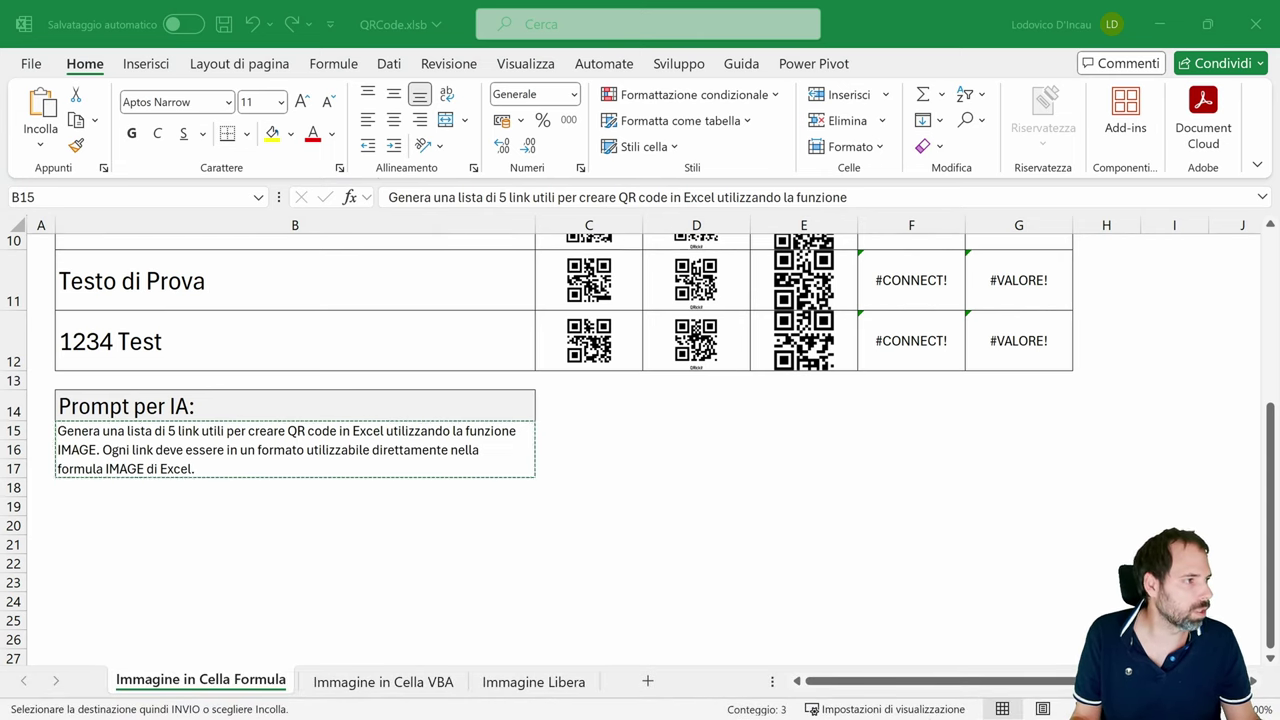
drag(1279, 57, 353, 65)
double_click(504, 69)
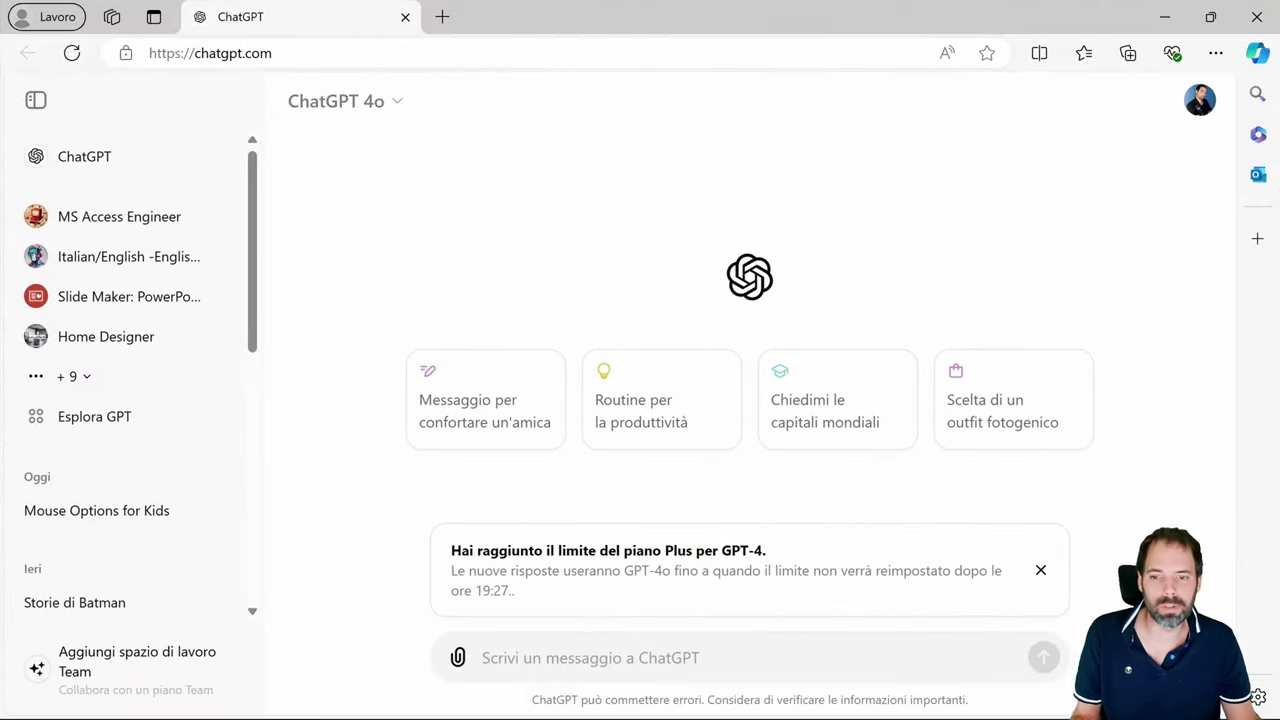
click(366, 101)
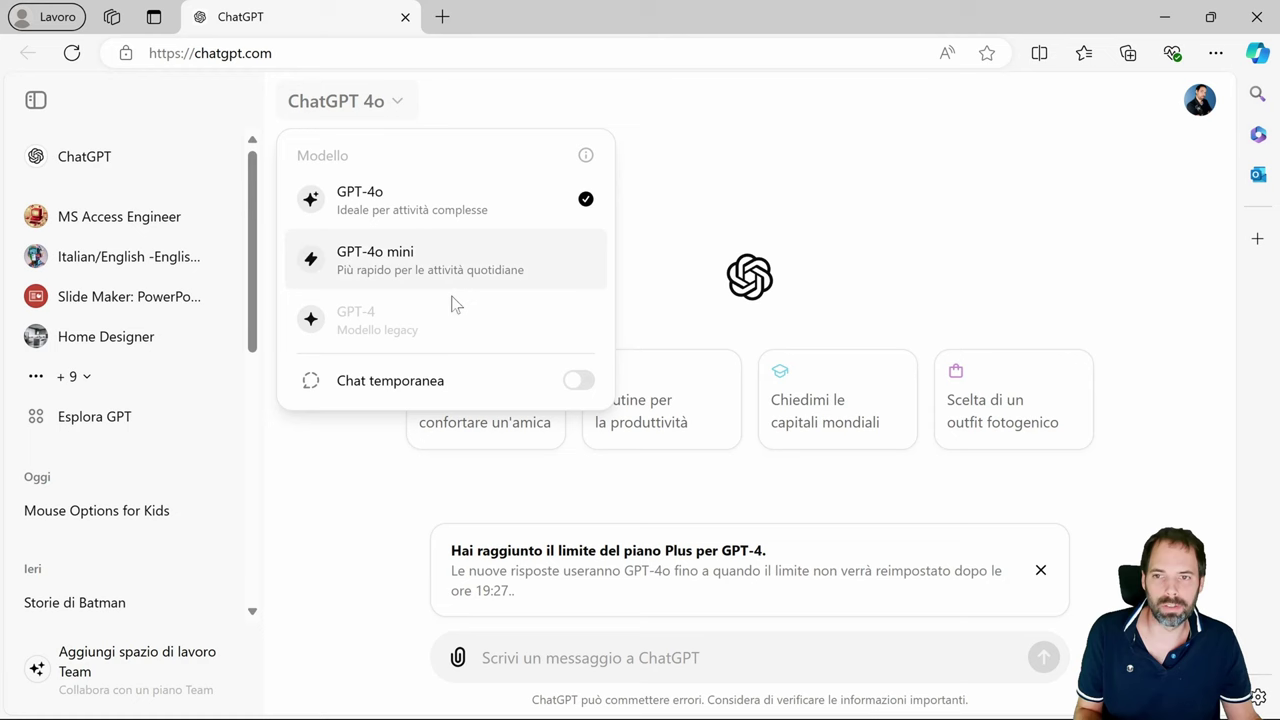
click(580, 380)
key(ctrl+v)
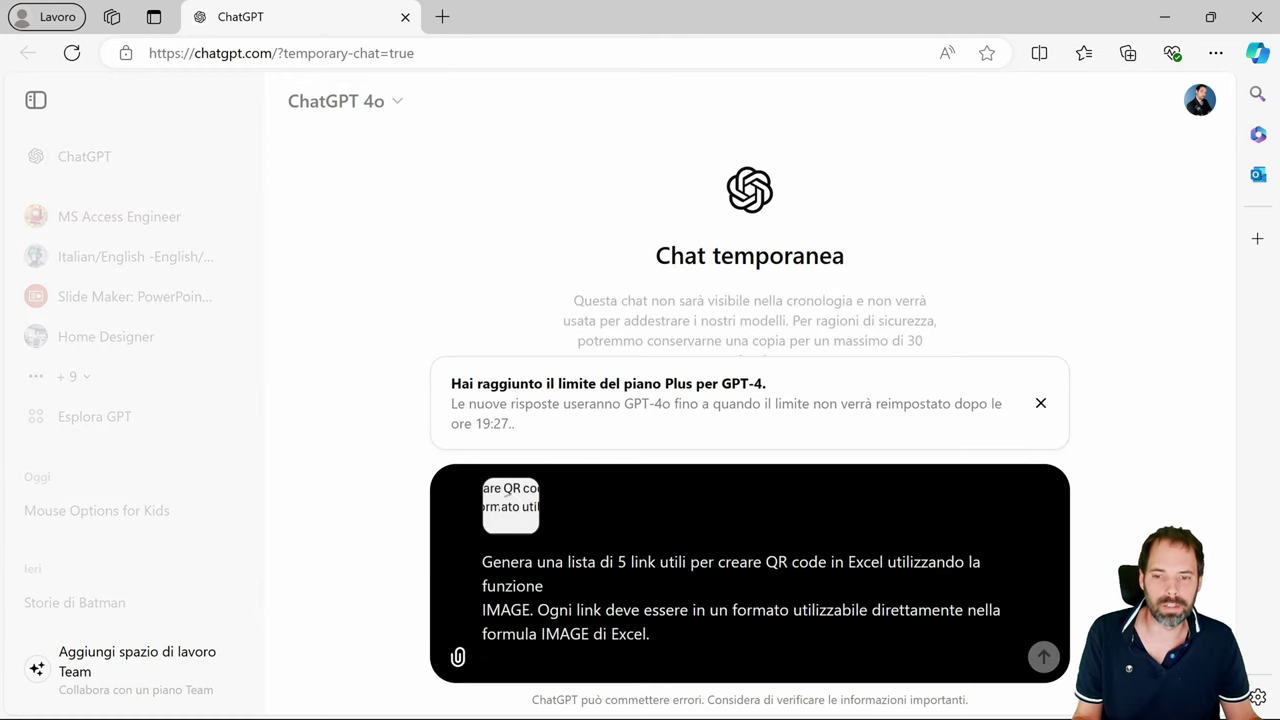
key(Return)
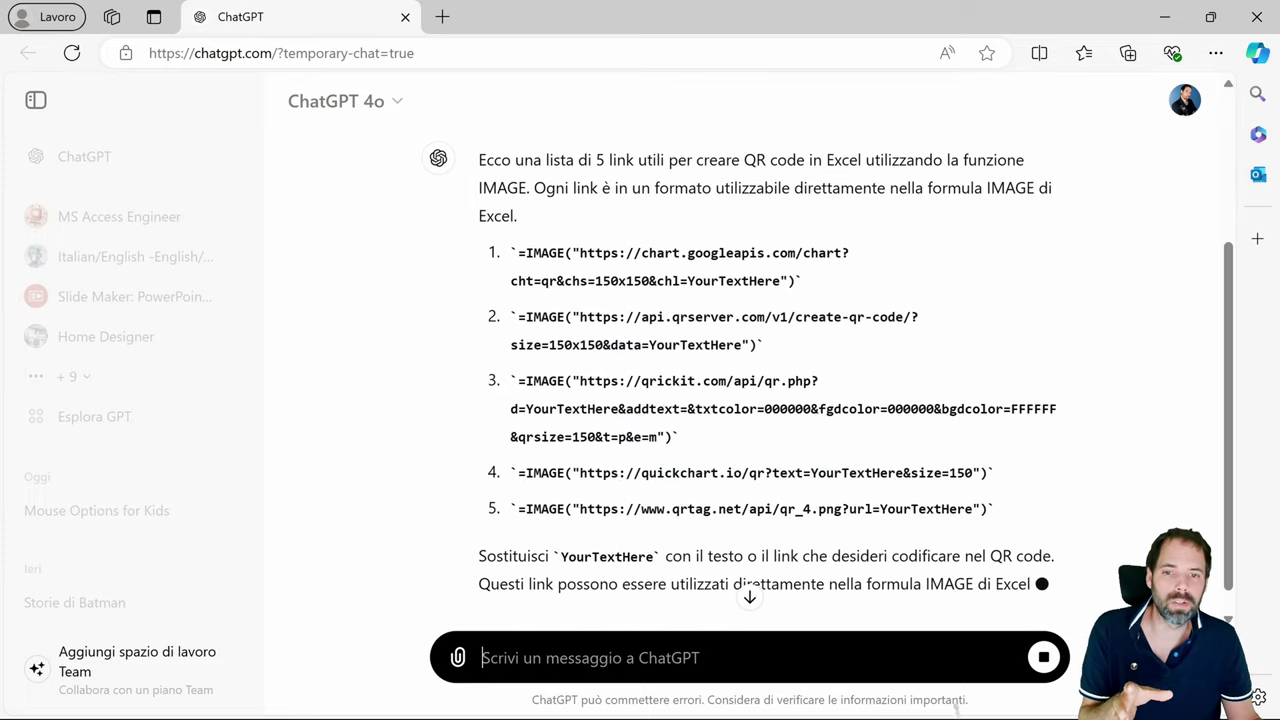
Step: Read through the suggested IMAGE formulas in the reply, highlighting the URL of the fifth one
scroll(697, 391, down, 1)
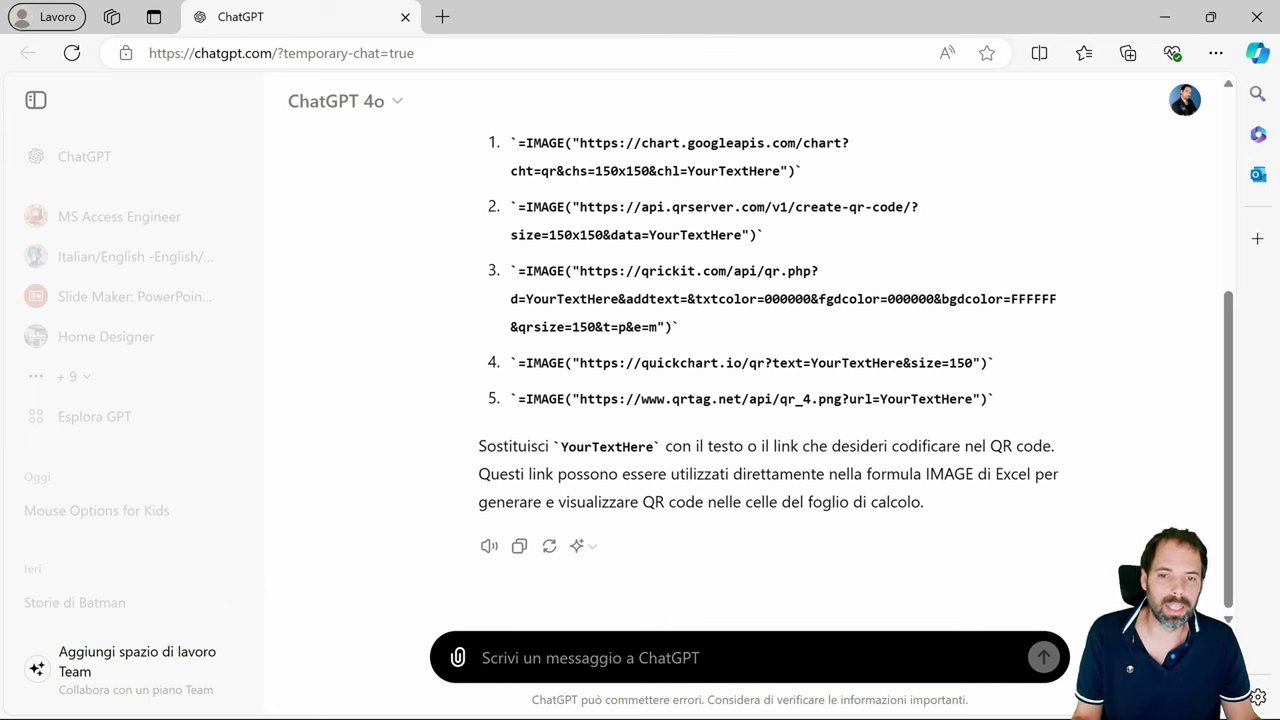
drag(580, 399, 968, 400)
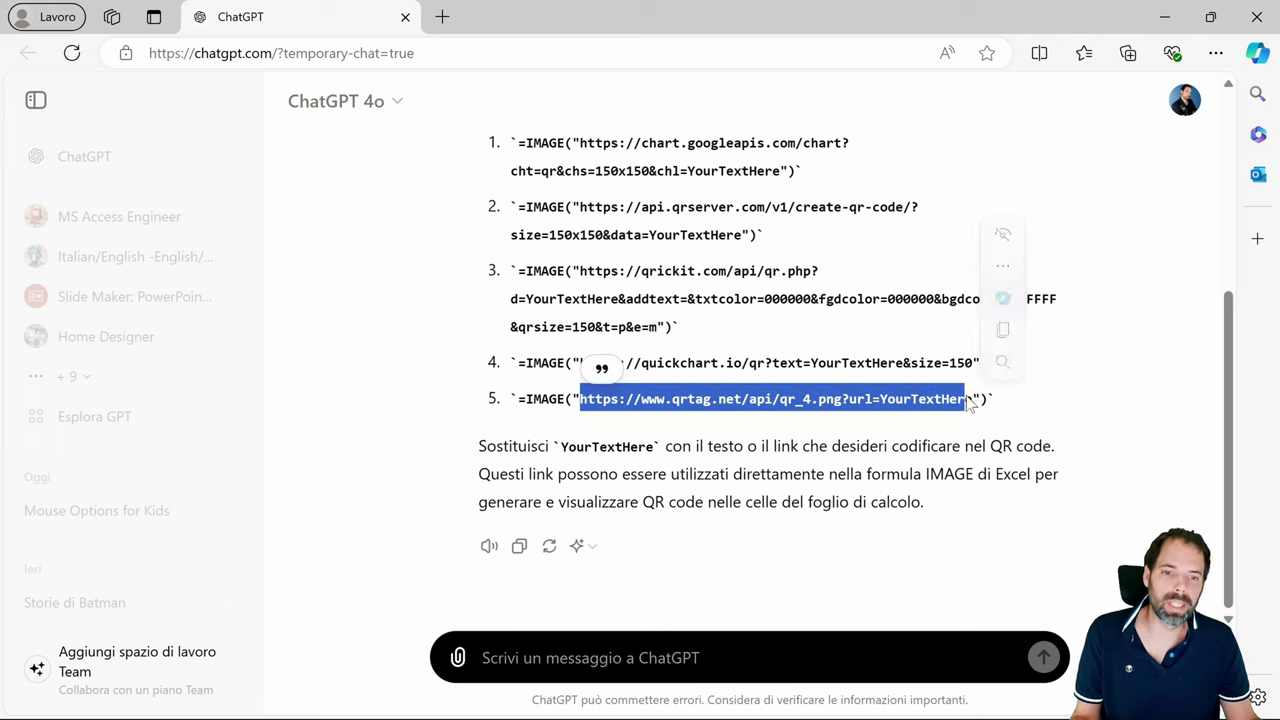
click(755, 485)
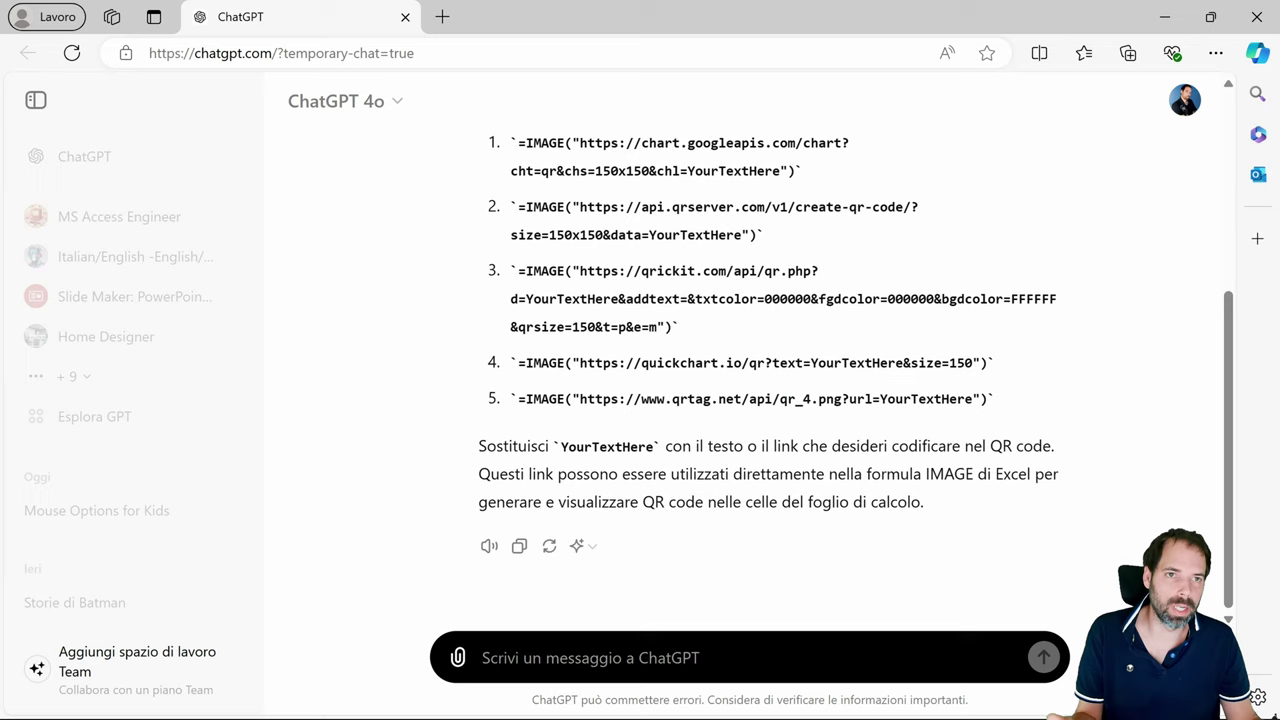
Step: Minimise the browser to return to the Excel workbook, clear the copy selection, and go back to the API table
click(1165, 20)
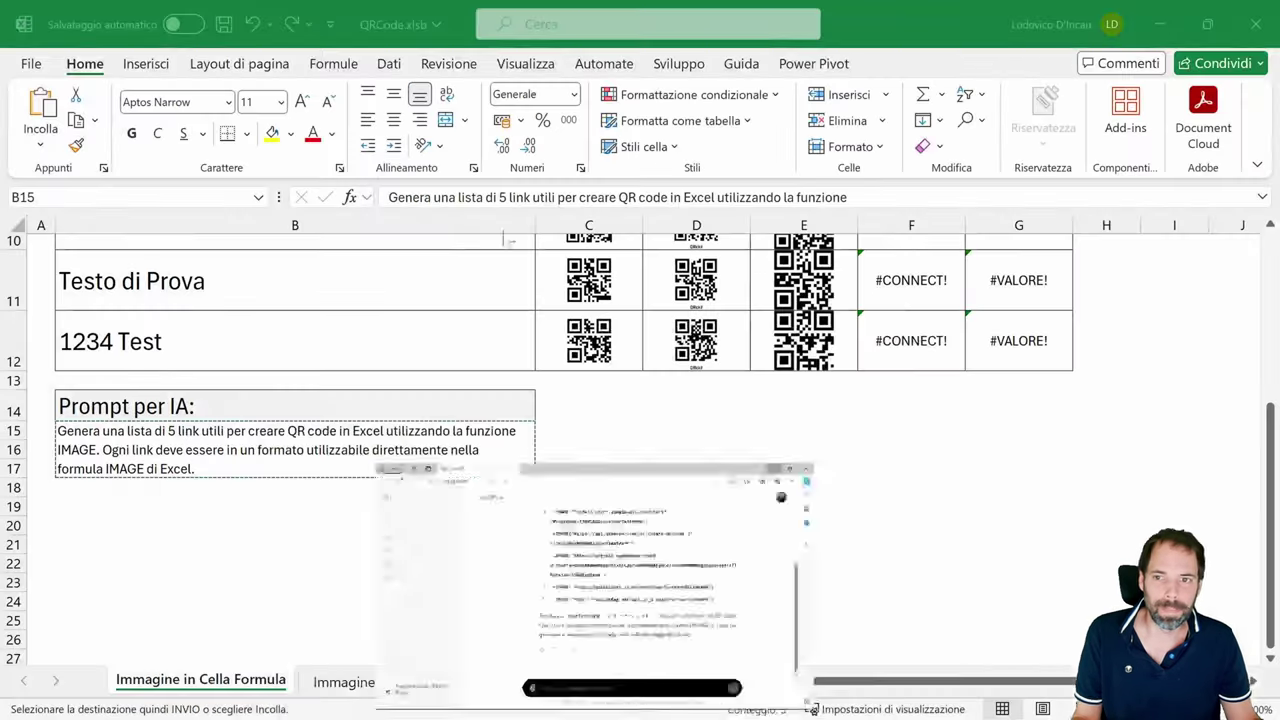
click(200, 345)
key(Escape)
scroll(294, 484, up, 3)
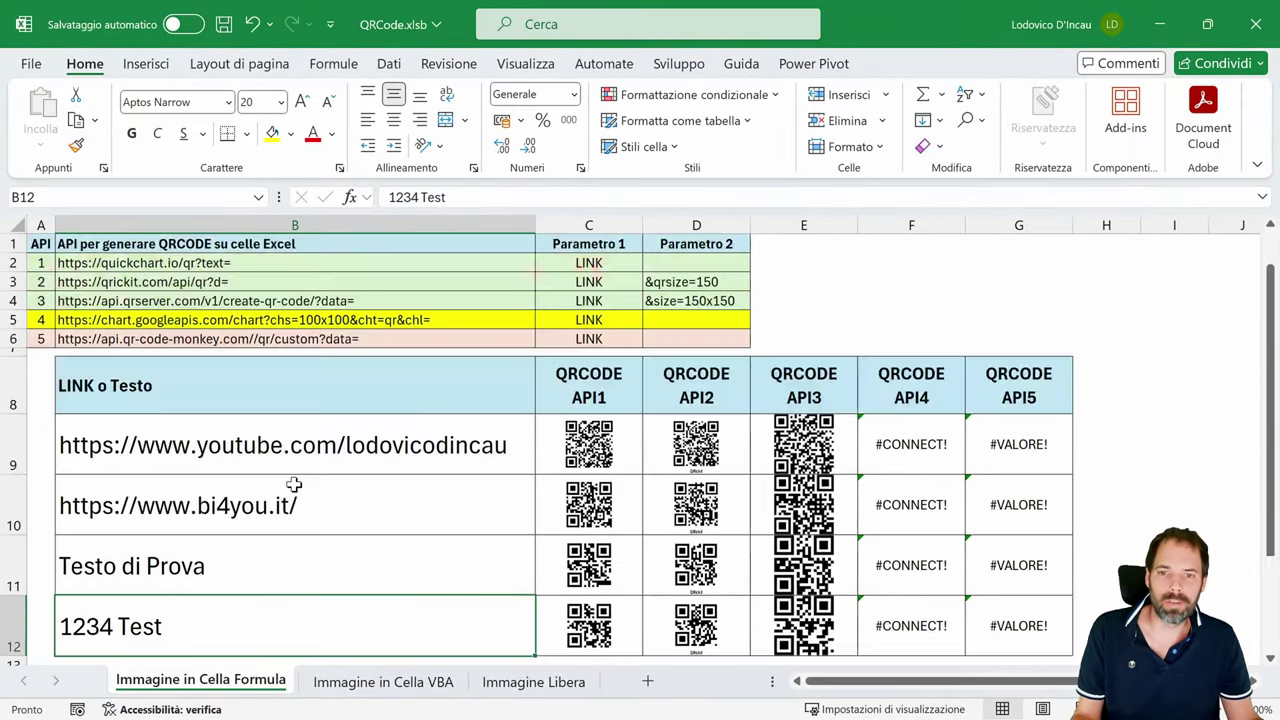
Step: Review the cell references in the C9 formula without changing it and select the first API address in B2
click(258, 396)
click(580, 446)
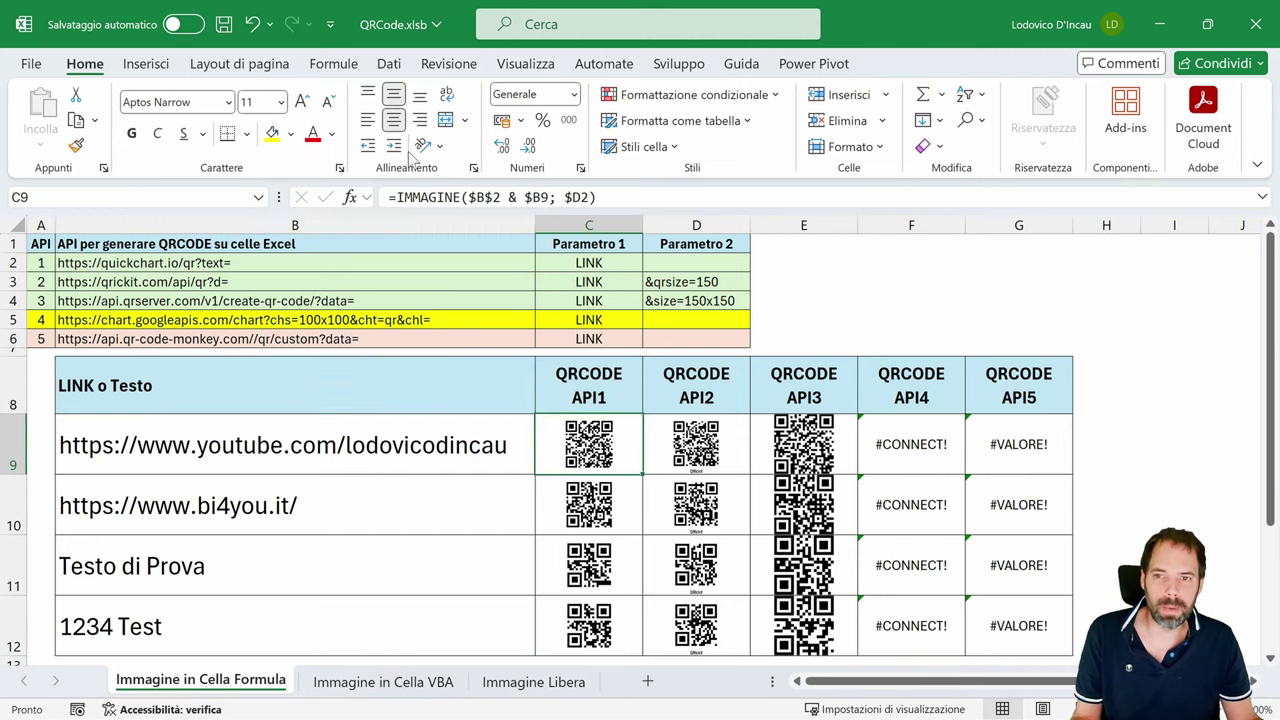
key(F2)
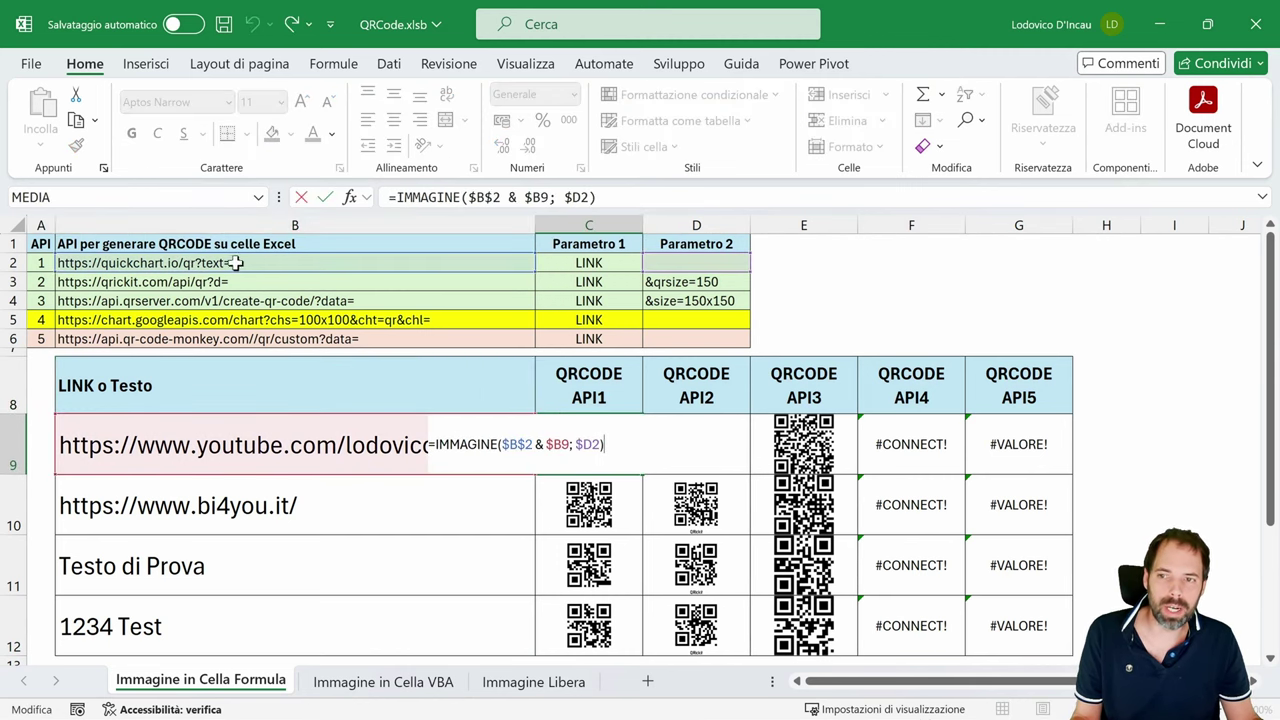
key(Escape)
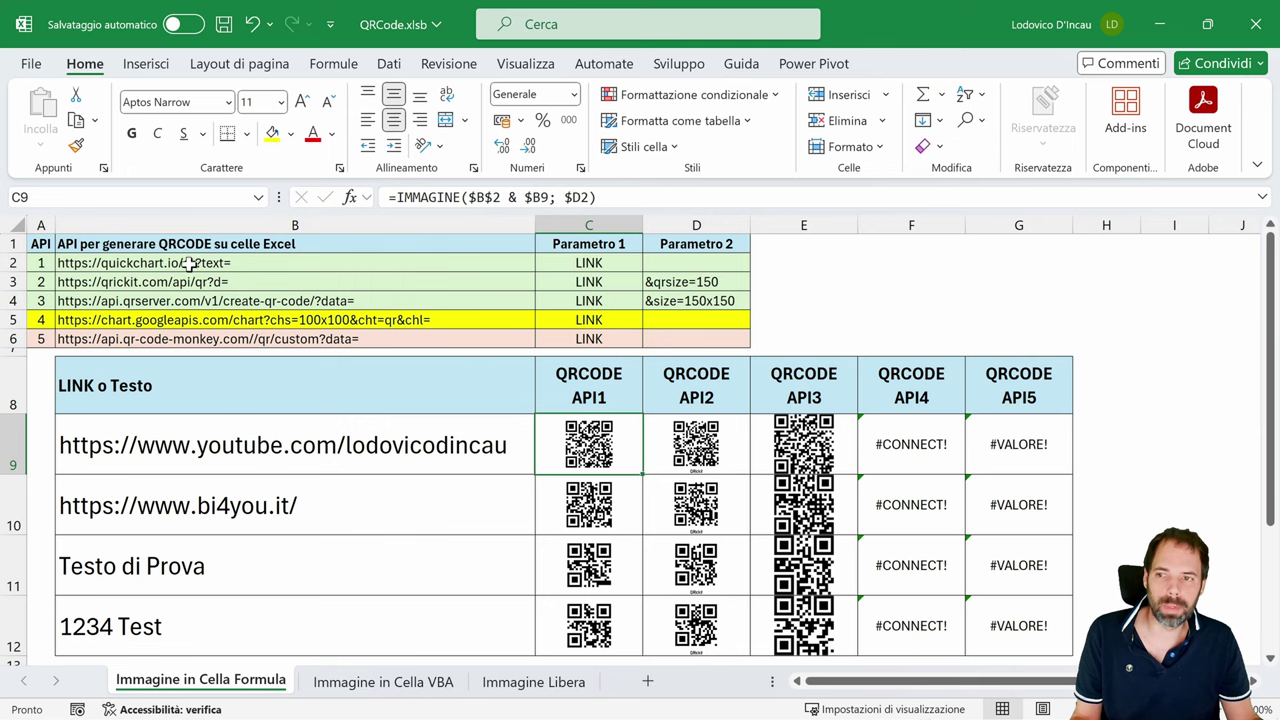
click(190, 263)
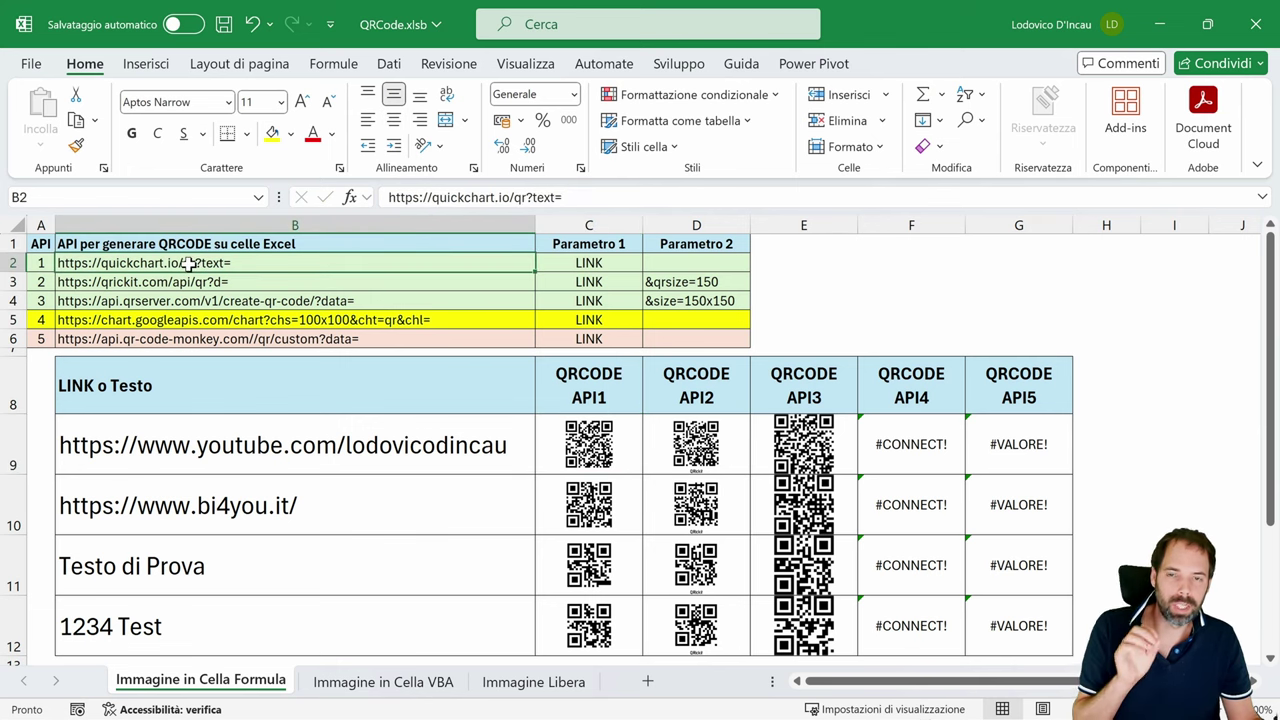
Step: Look at the first API's LINK parameter in C2 and the sample link and text entries in B9 to B12
click(563, 267)
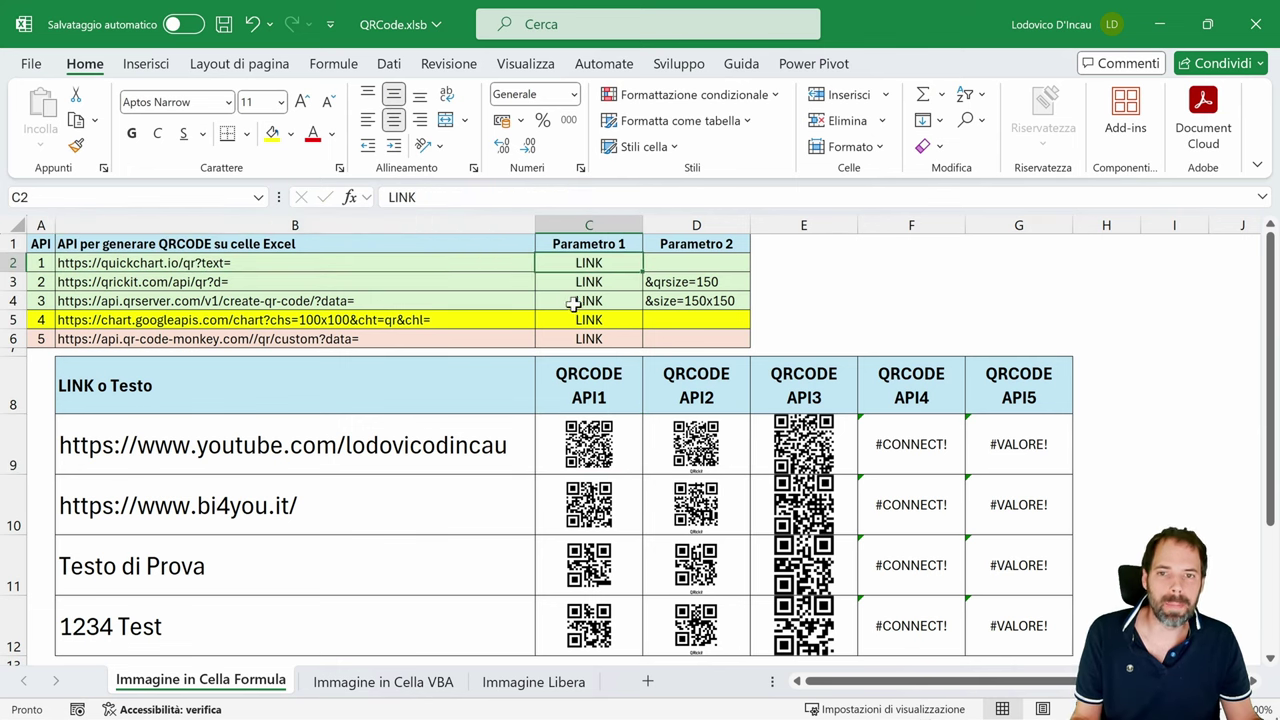
click(240, 453)
click(215, 558)
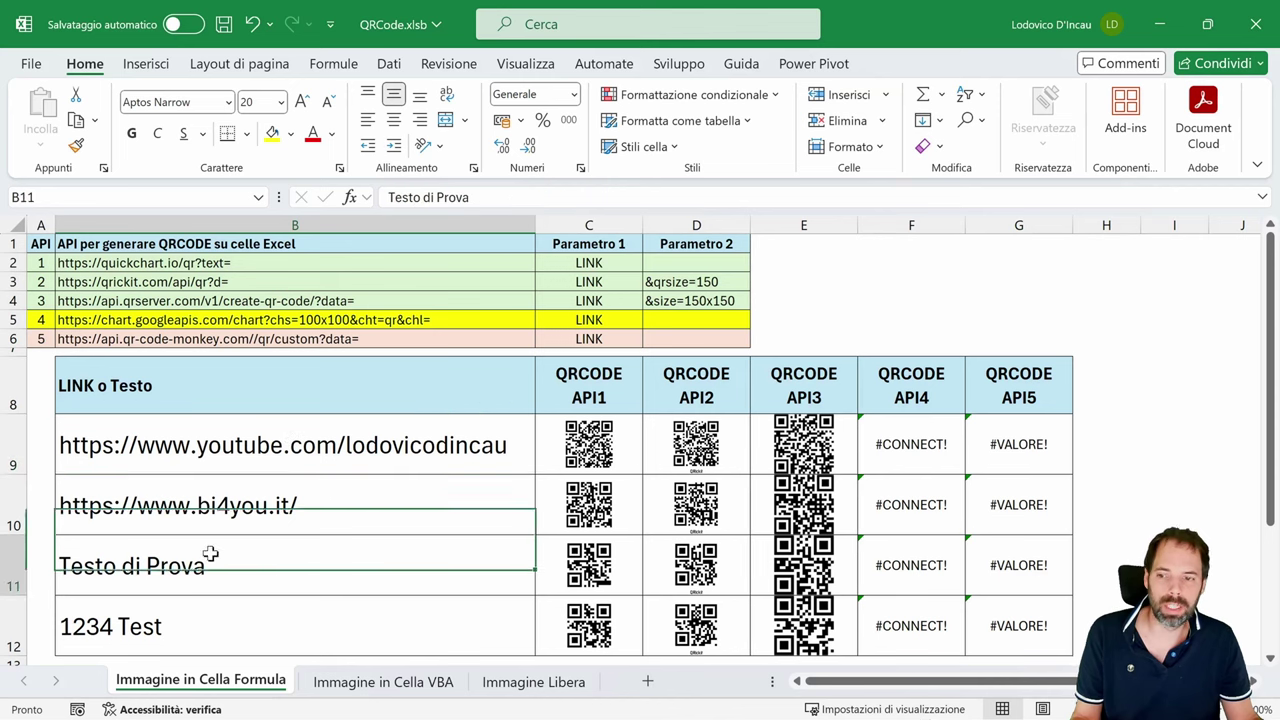
click(157, 634)
click(163, 583)
click(180, 613)
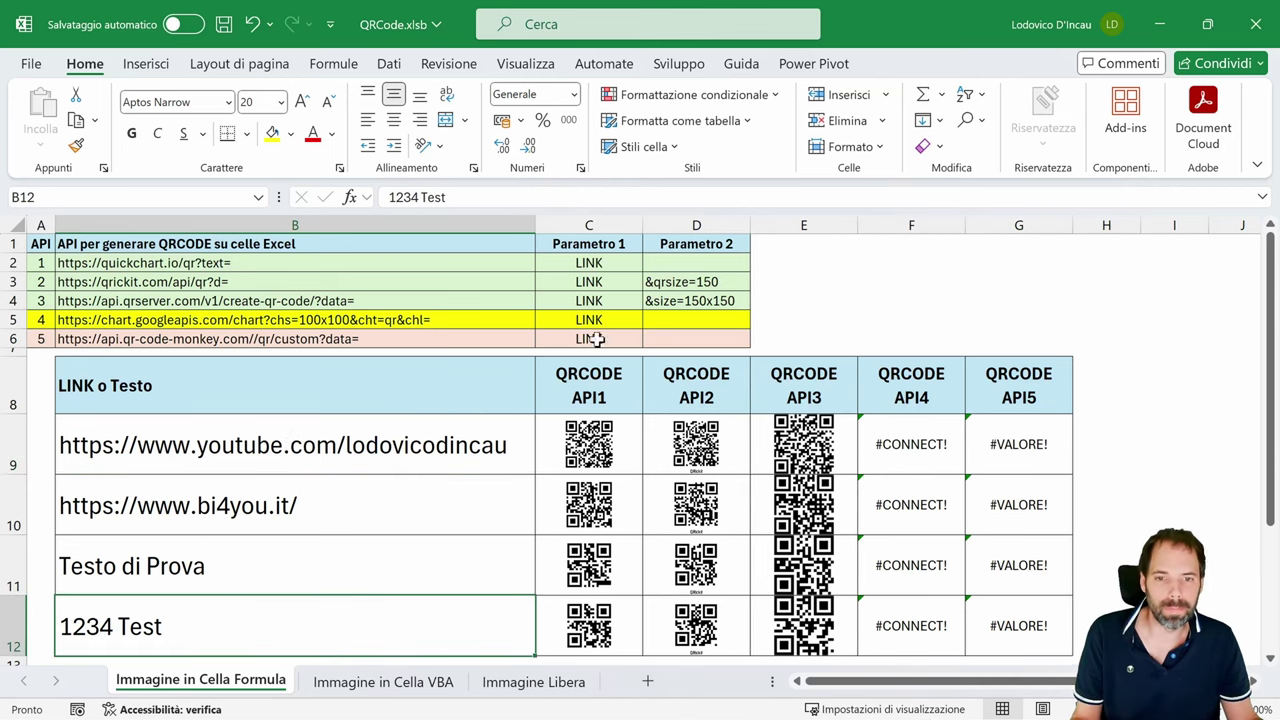
Step: Review the C9 formula against the first API's parameters, highlighting its address in B2, and select the link in B9
click(590, 443)
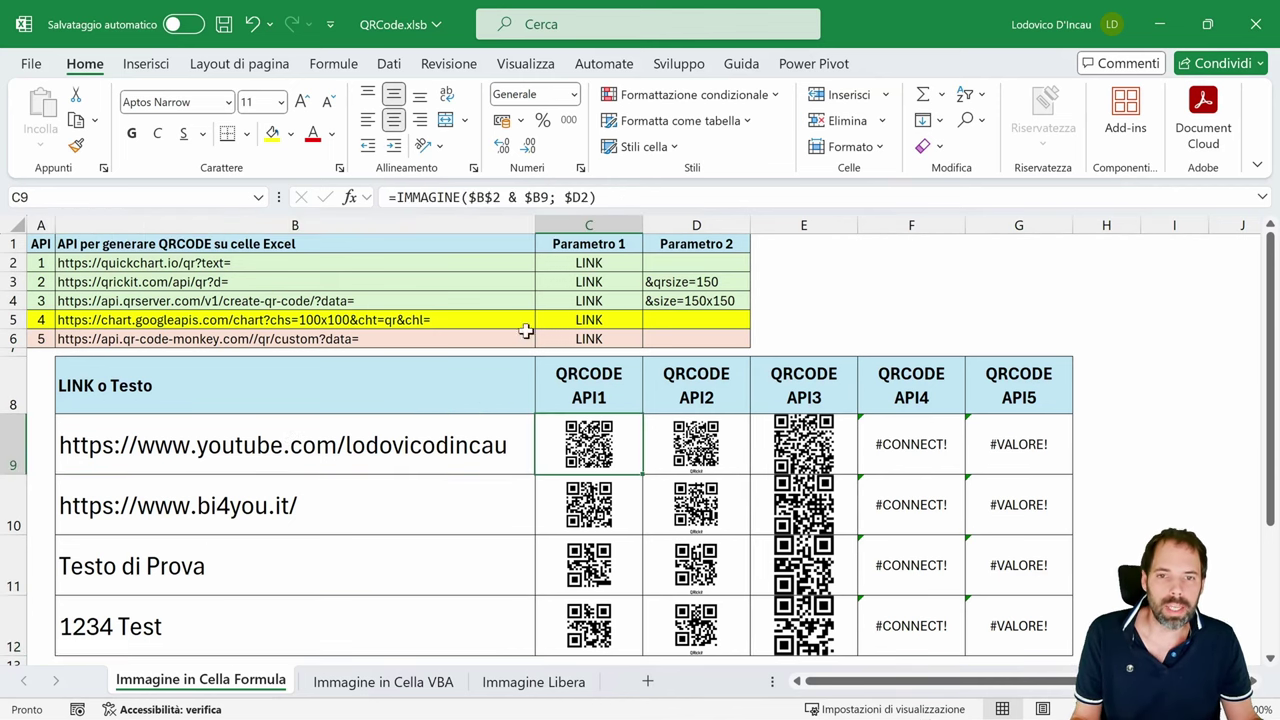
click(693, 263)
click(182, 265)
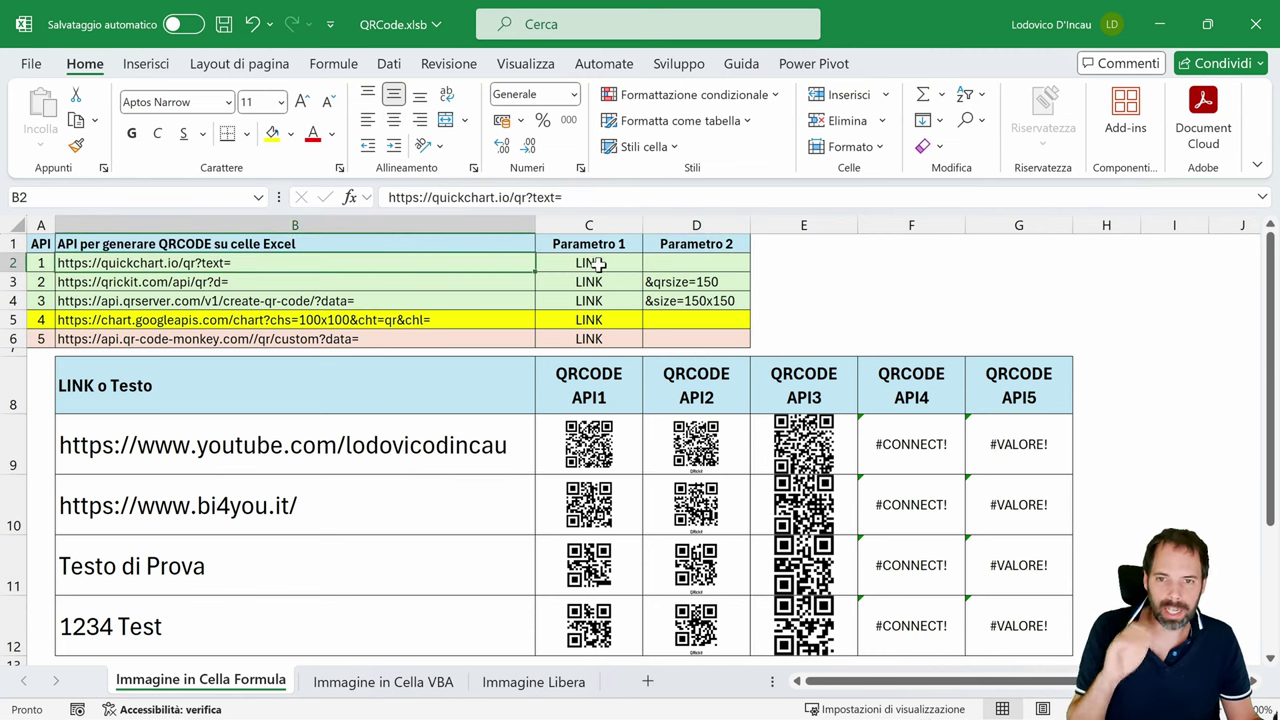
click(597, 263)
double_click(387, 263)
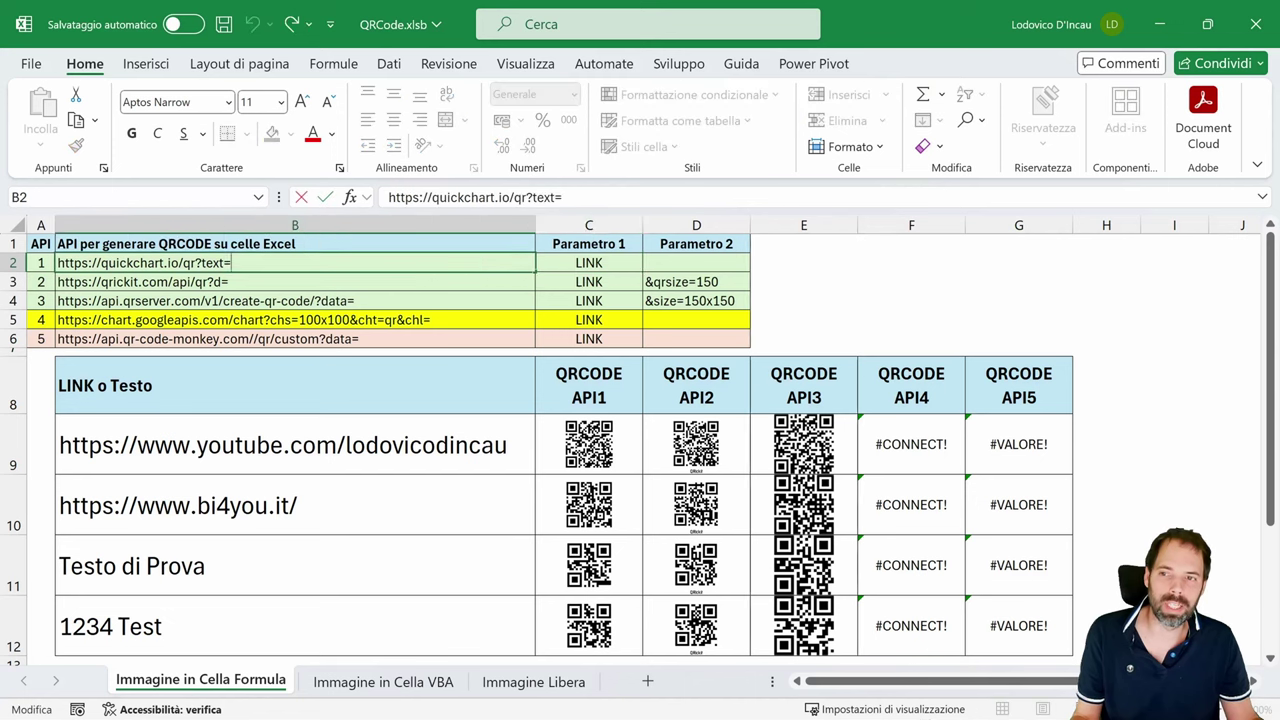
drag(240, 263, 57, 263)
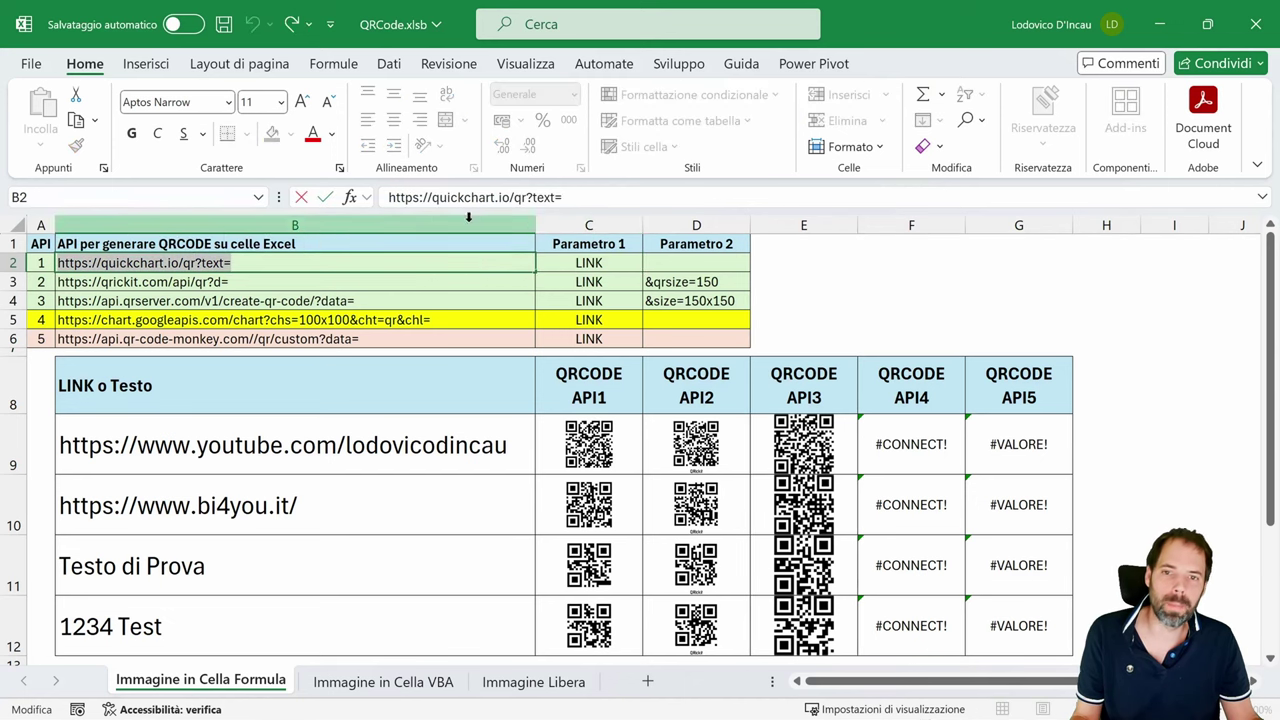
key(Escape)
click(270, 447)
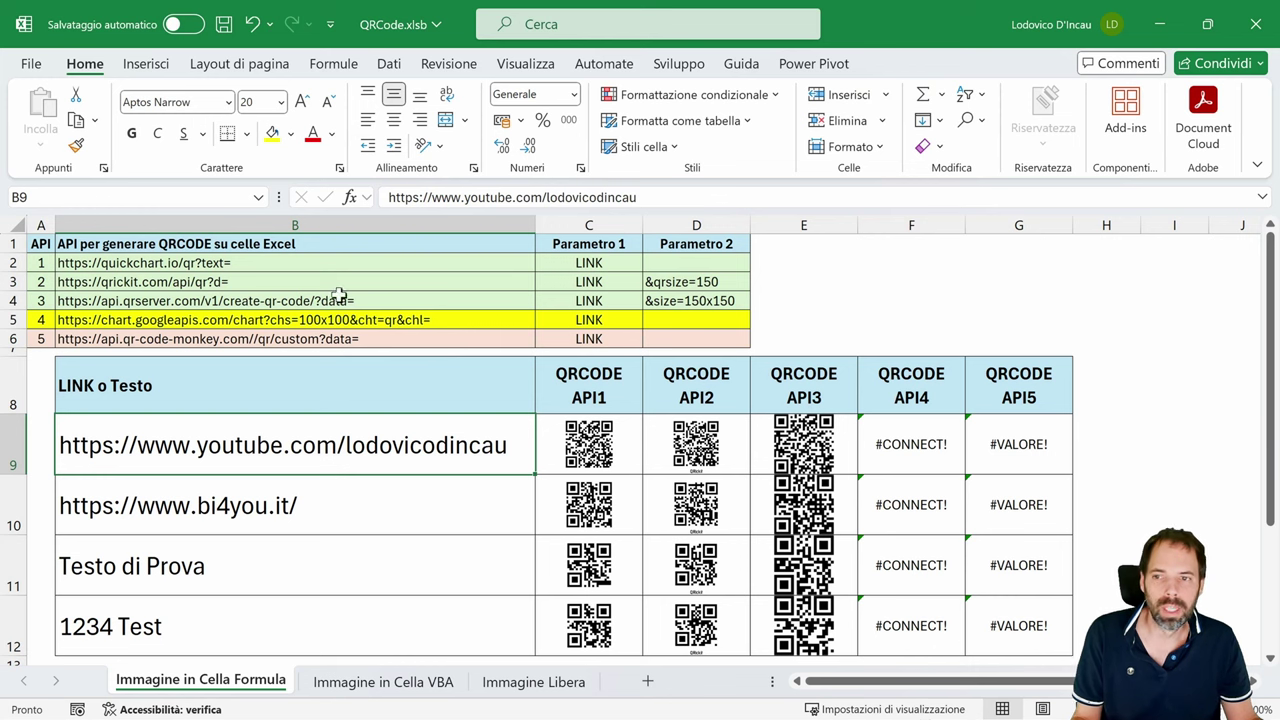
Step: Examine the second API by highlighting its address in B3 and its &qrsize=150 parameter in D3, discarding any cell edits
click(199, 283)
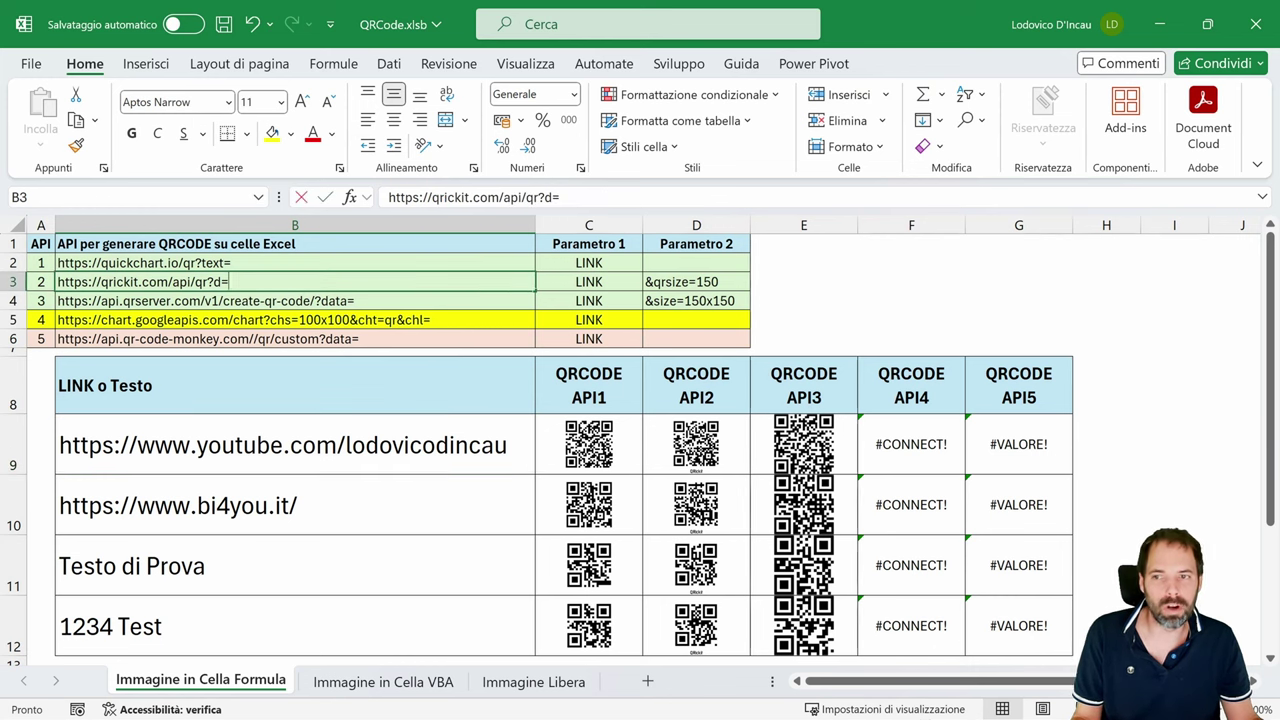
triple_click(218, 283)
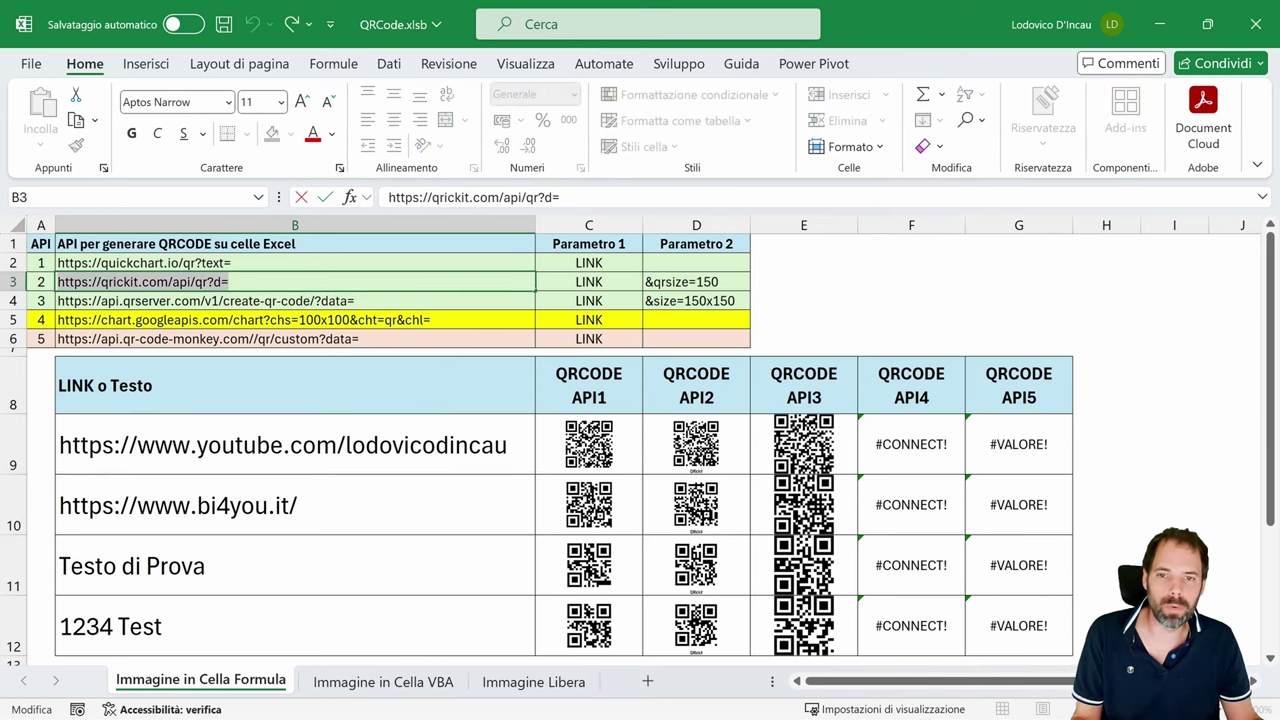
click(545, 284)
click(705, 281)
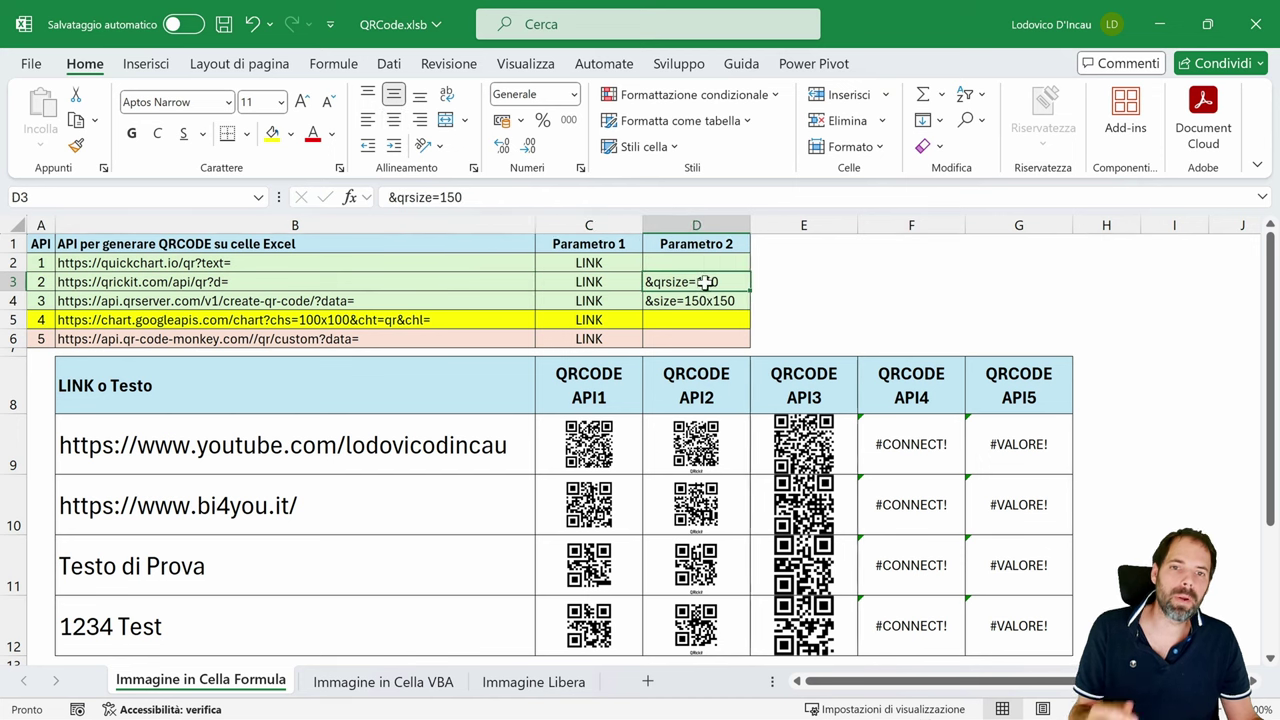
double_click(720, 284)
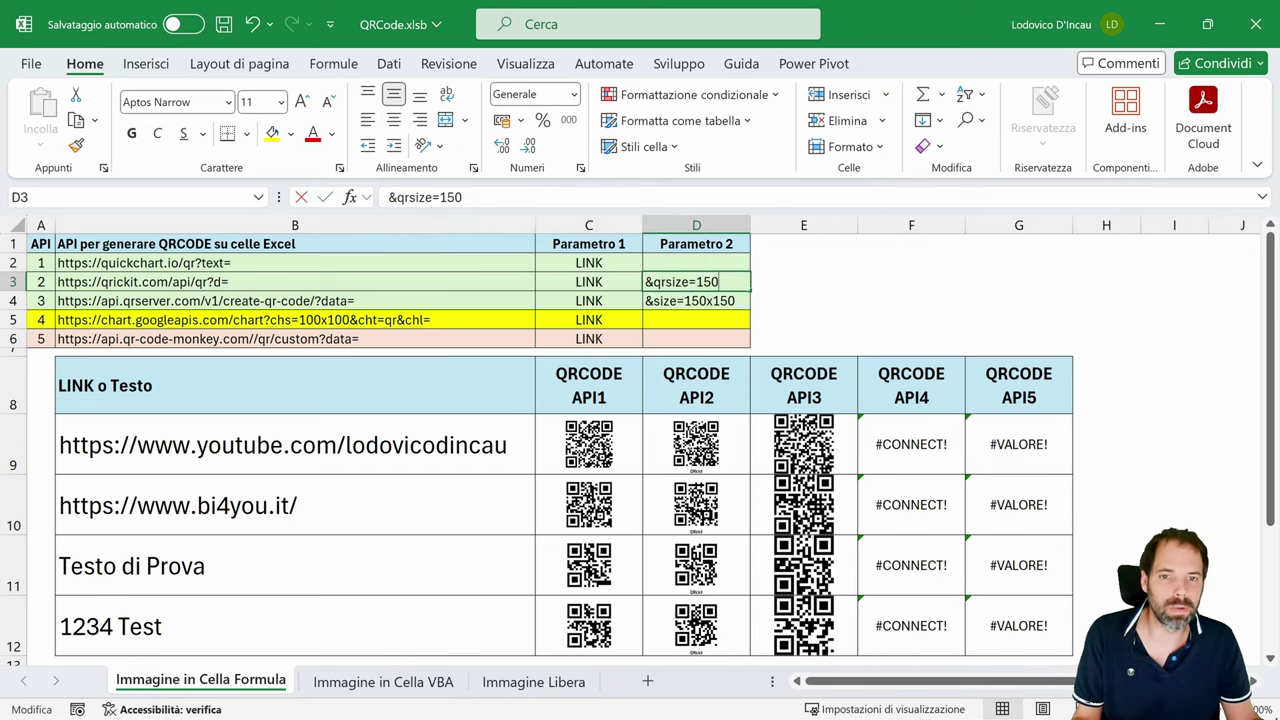
drag(720, 284, 517, 295)
key(Escape)
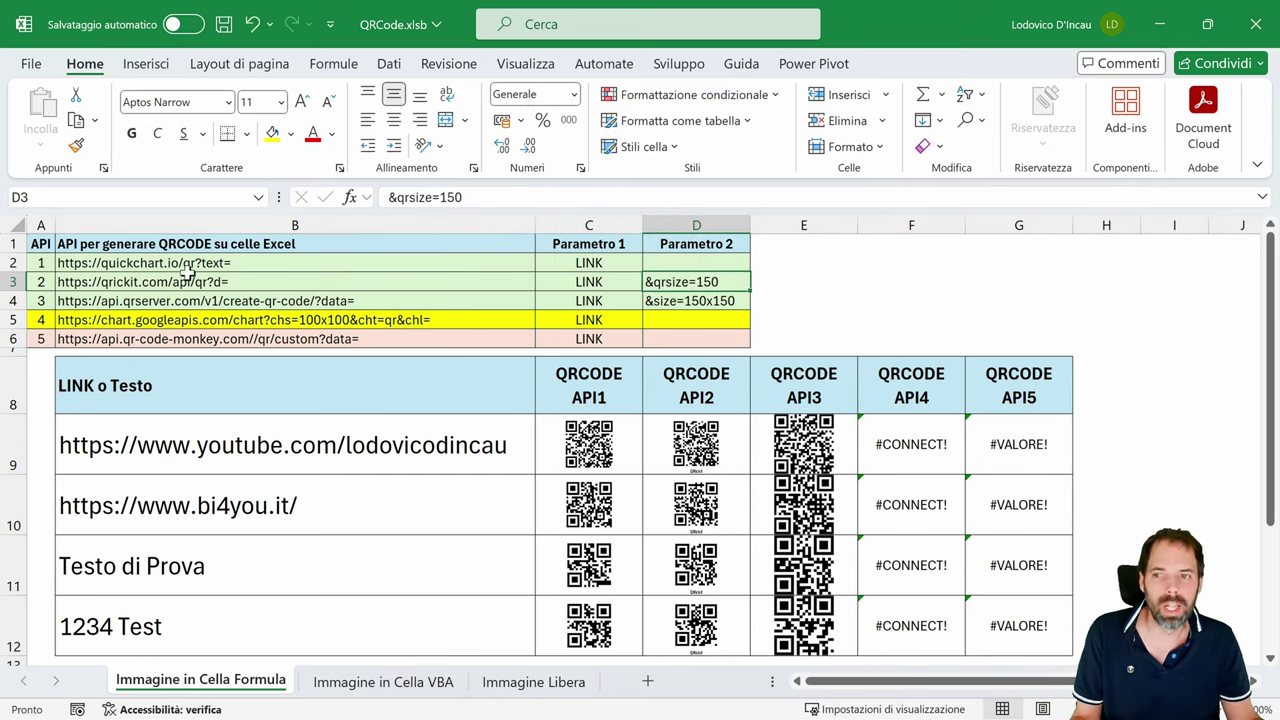
Step: Compare the first two API addresses in B2 and B3 with the LINK parameter in C2 and the size parameter in D3
click(190, 277)
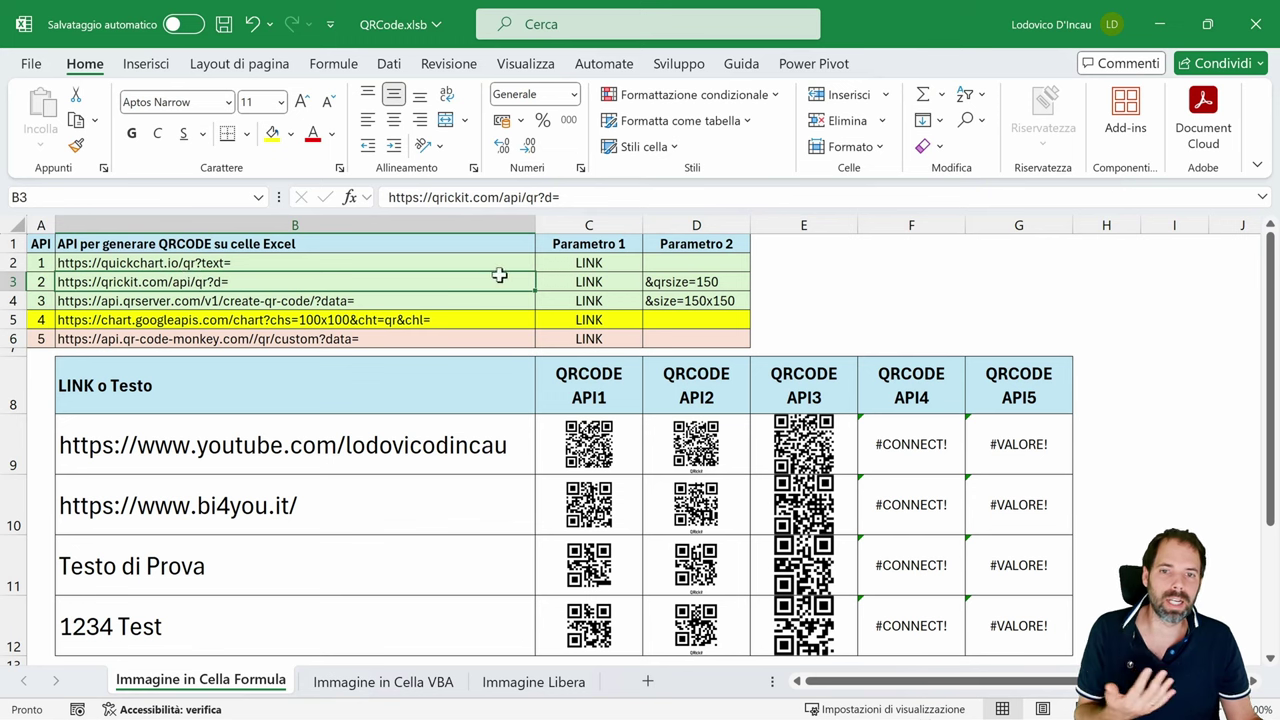
click(198, 260)
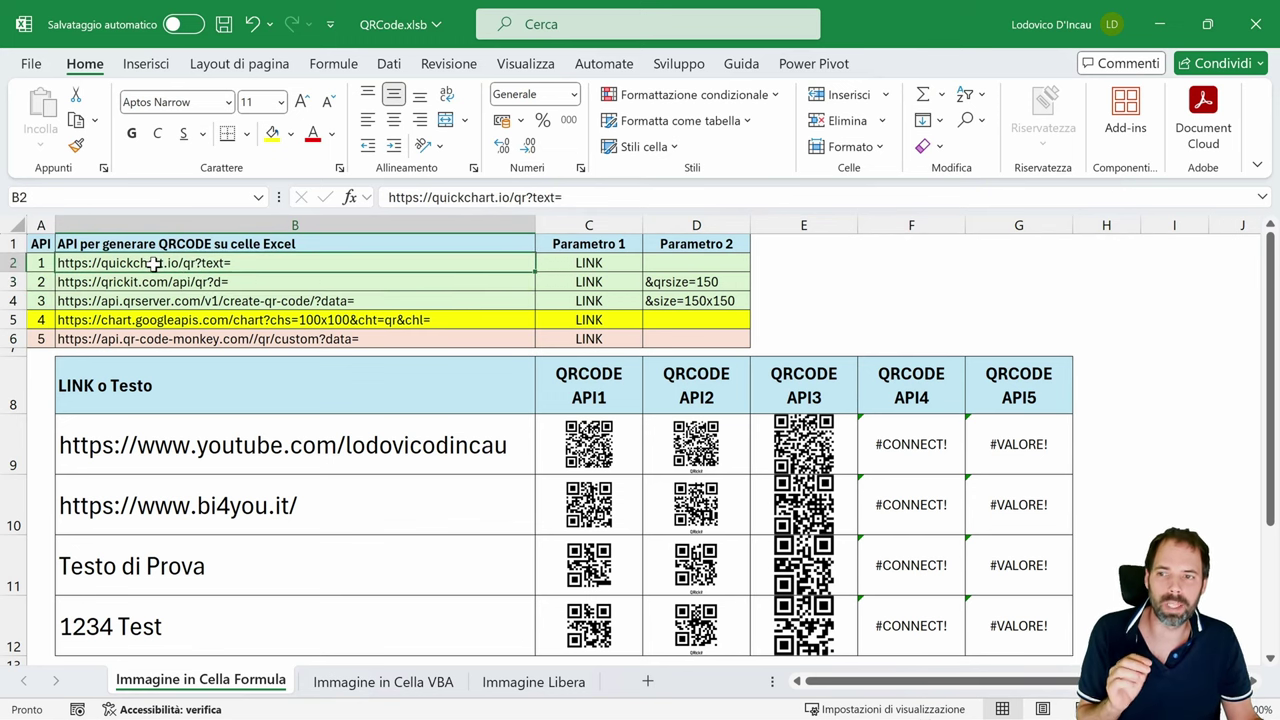
click(592, 261)
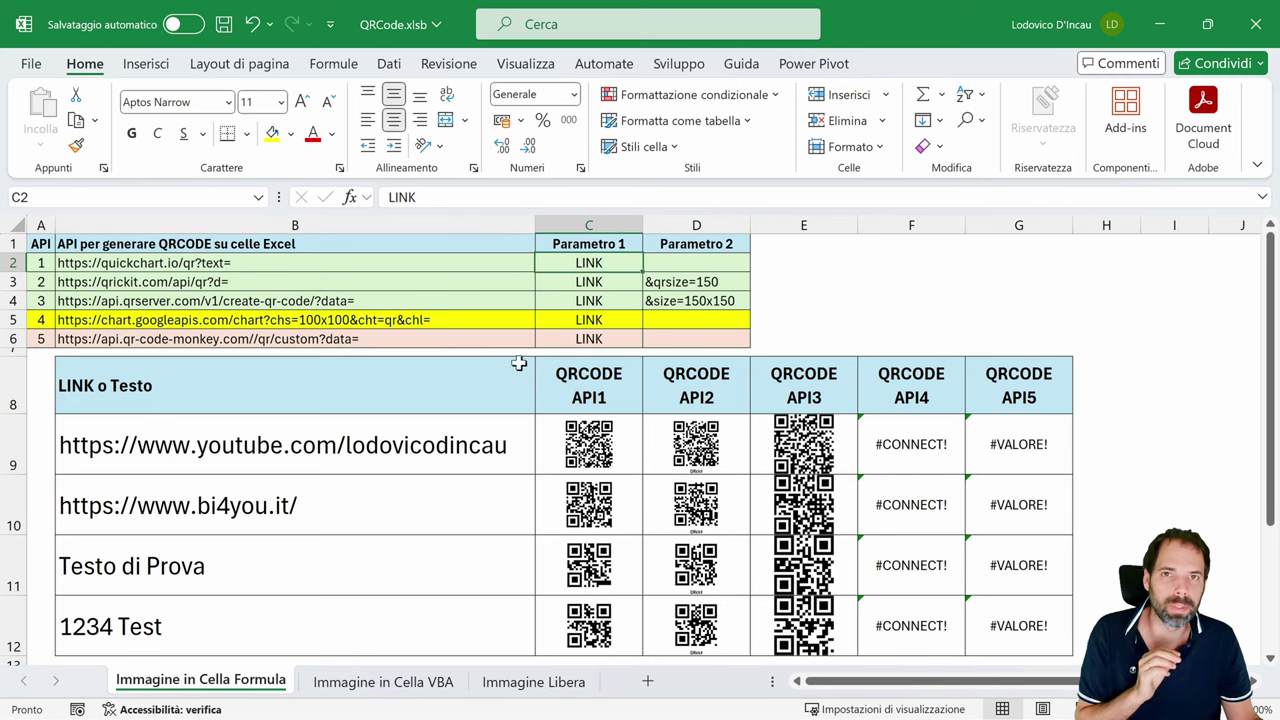
click(697, 282)
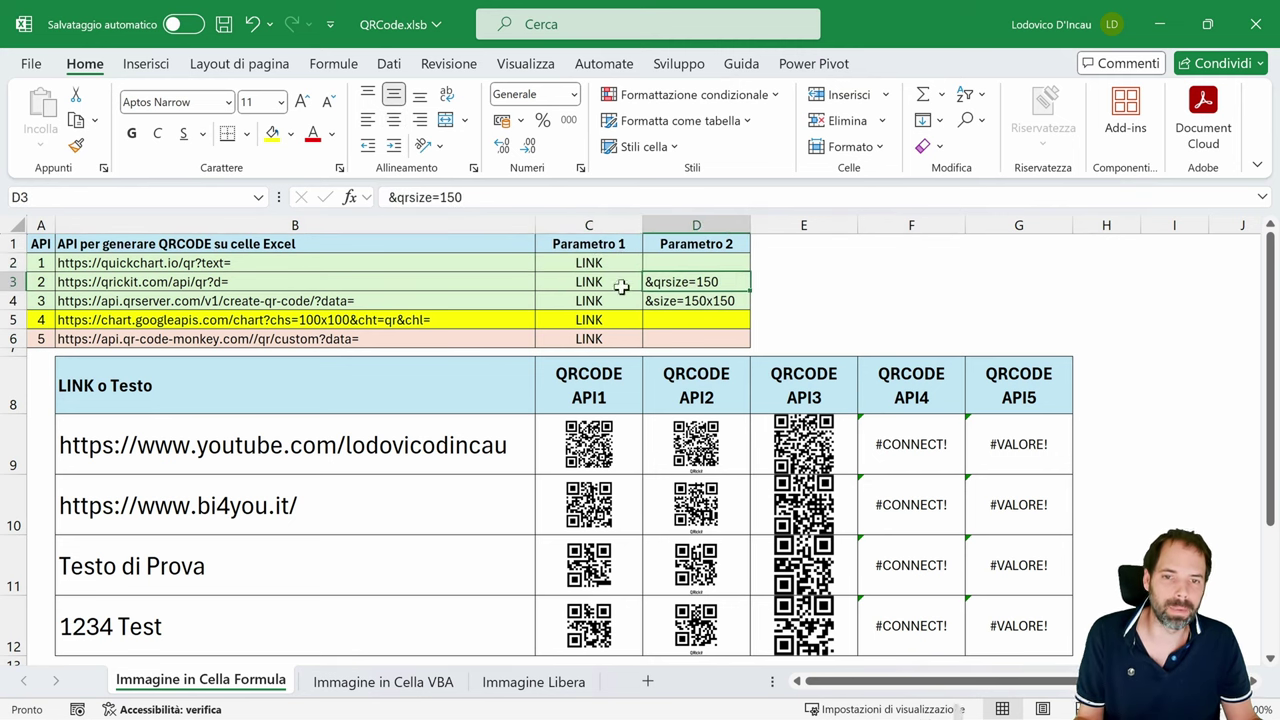
Step: Check the cell references in the C9 and D9 IMMAGINE formulas, and fill the C9 formula down to C12
double_click(589, 447)
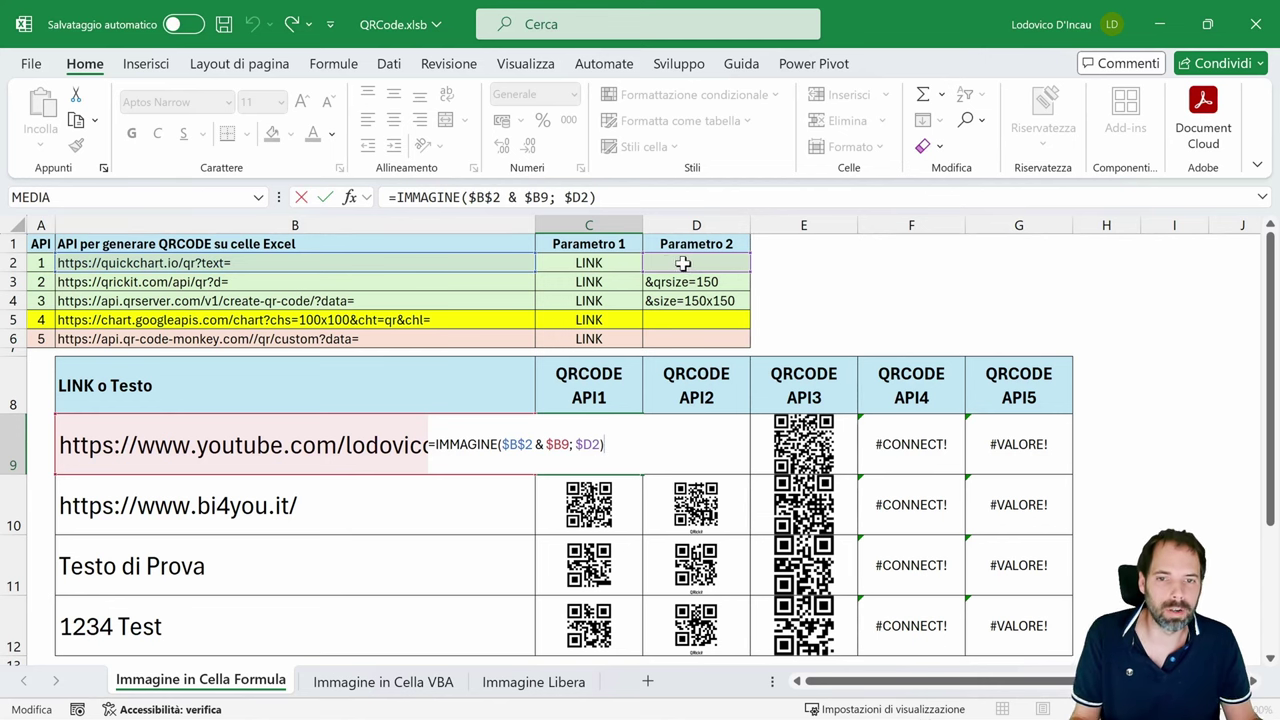
key(Escape)
double_click(698, 439)
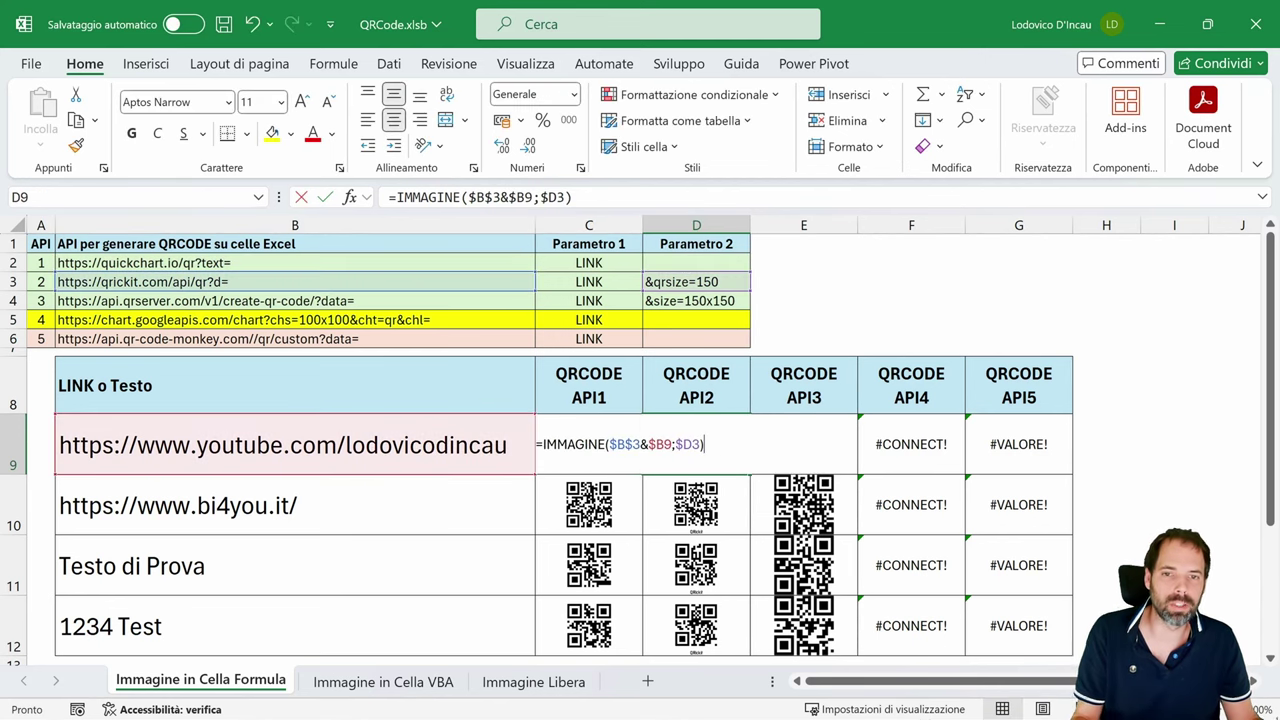
key(Escape)
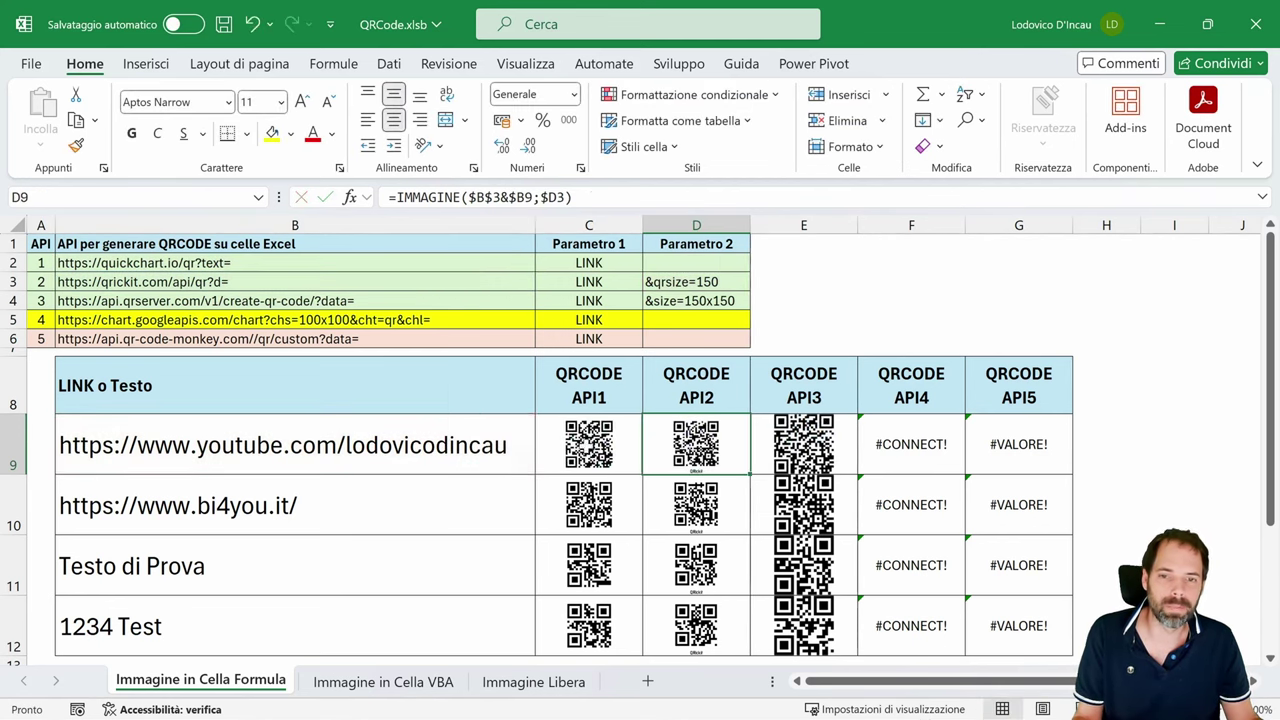
click(588, 447)
drag(642, 477, 646, 640)
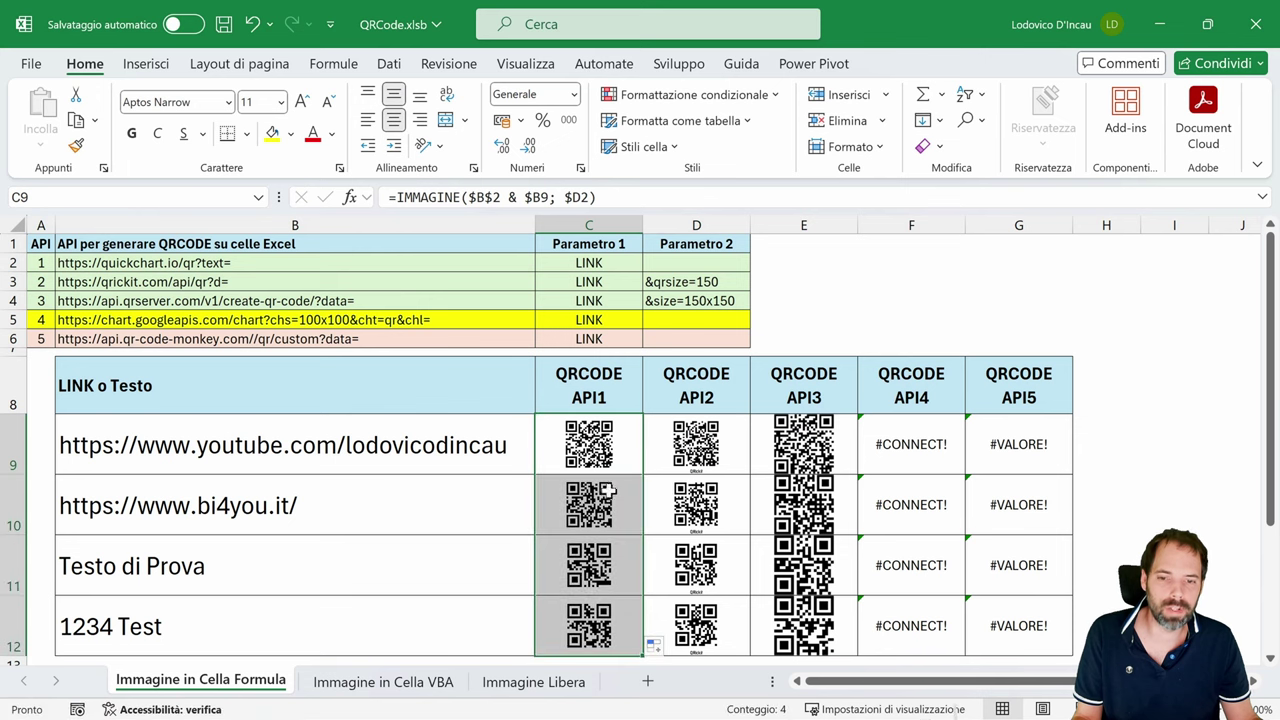
Step: Go through the plain-text and link entries in B9 to B12, checking the QR code formula in C11
click(156, 569)
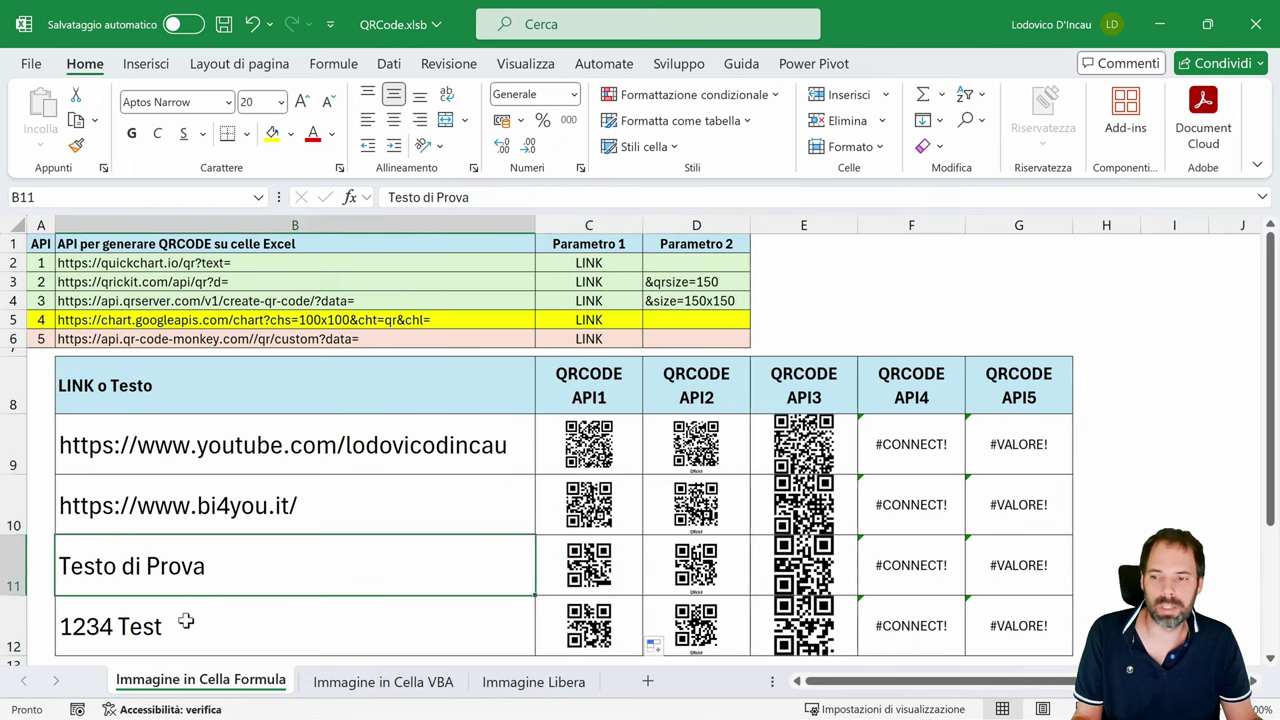
click(187, 620)
click(205, 576)
click(197, 619)
click(191, 571)
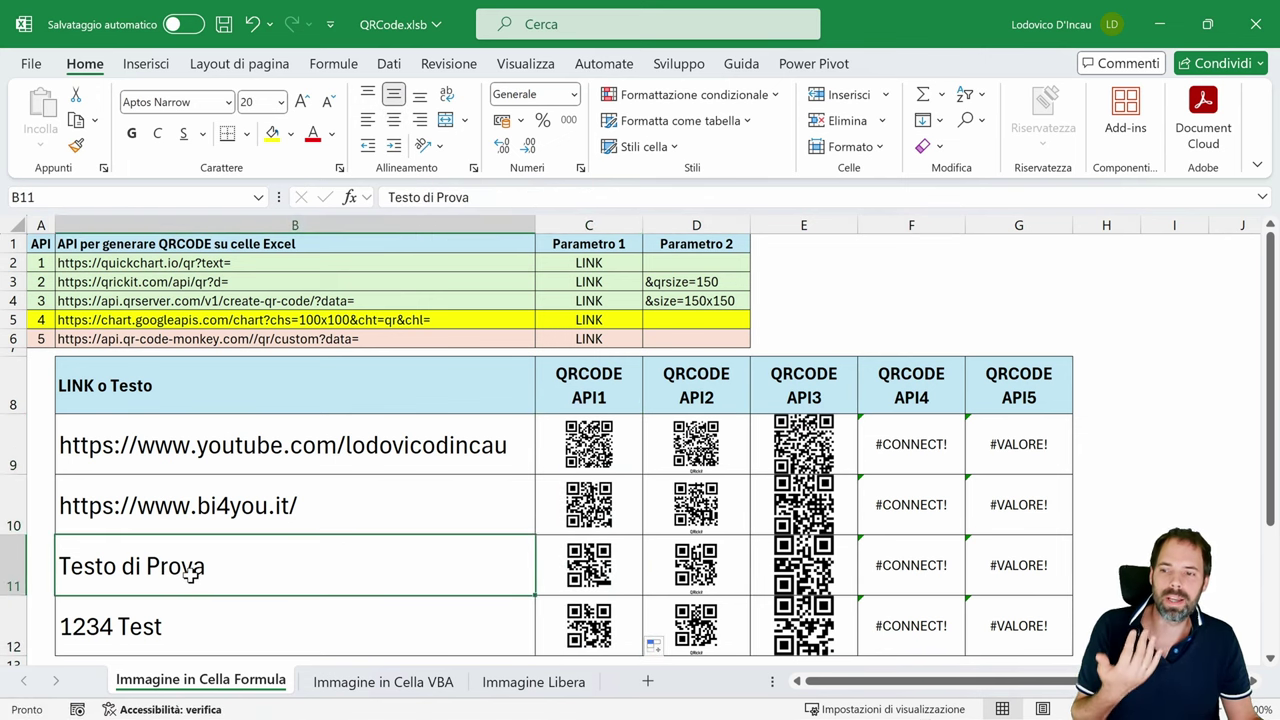
click(250, 636)
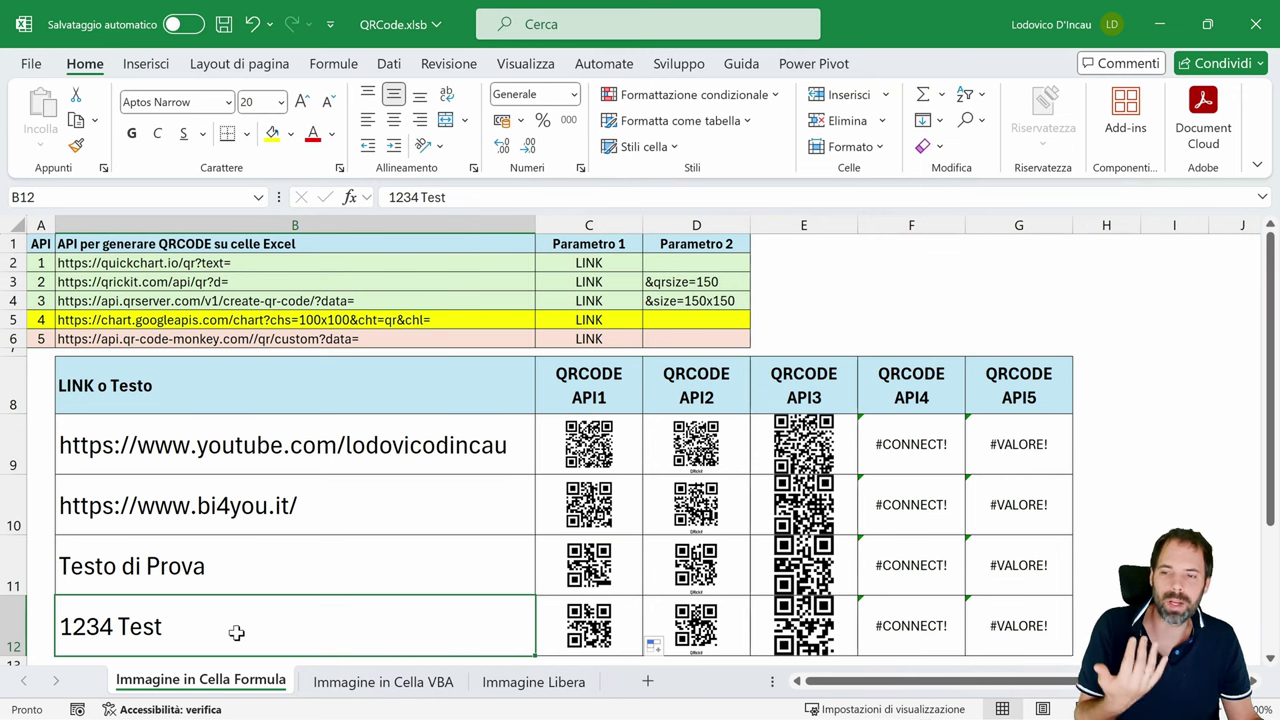
click(251, 562)
click(600, 565)
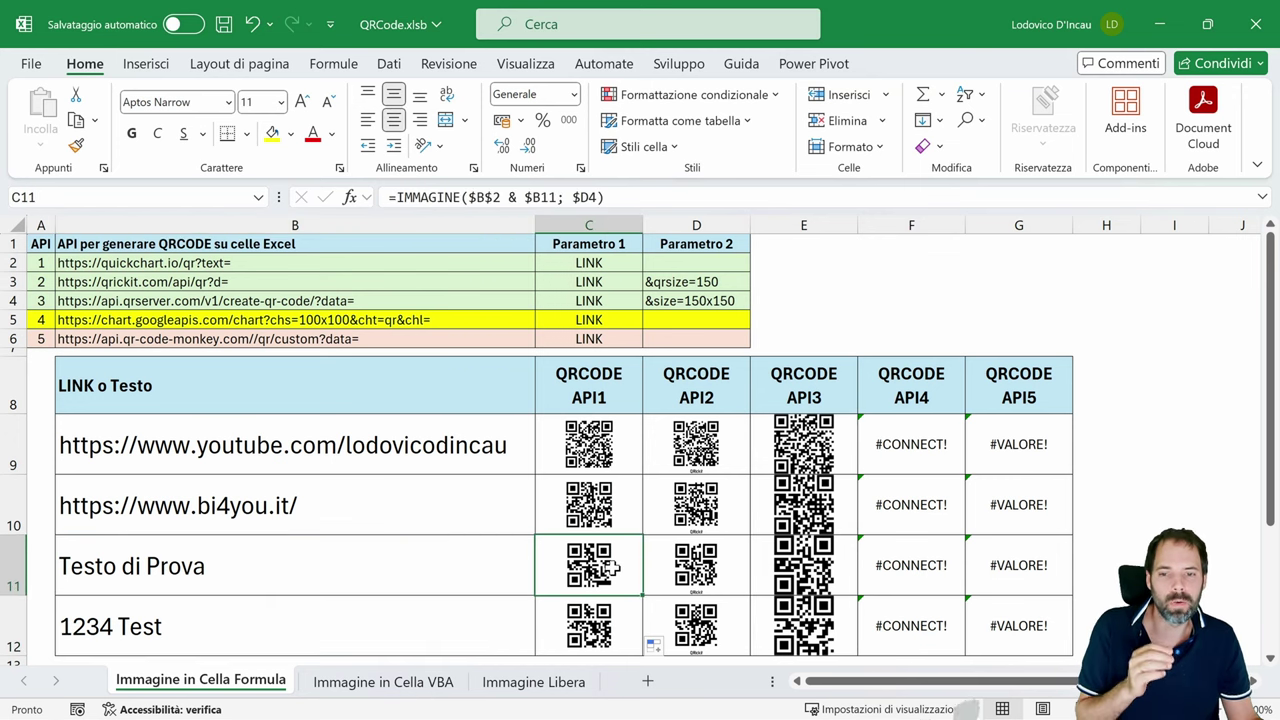
click(223, 573)
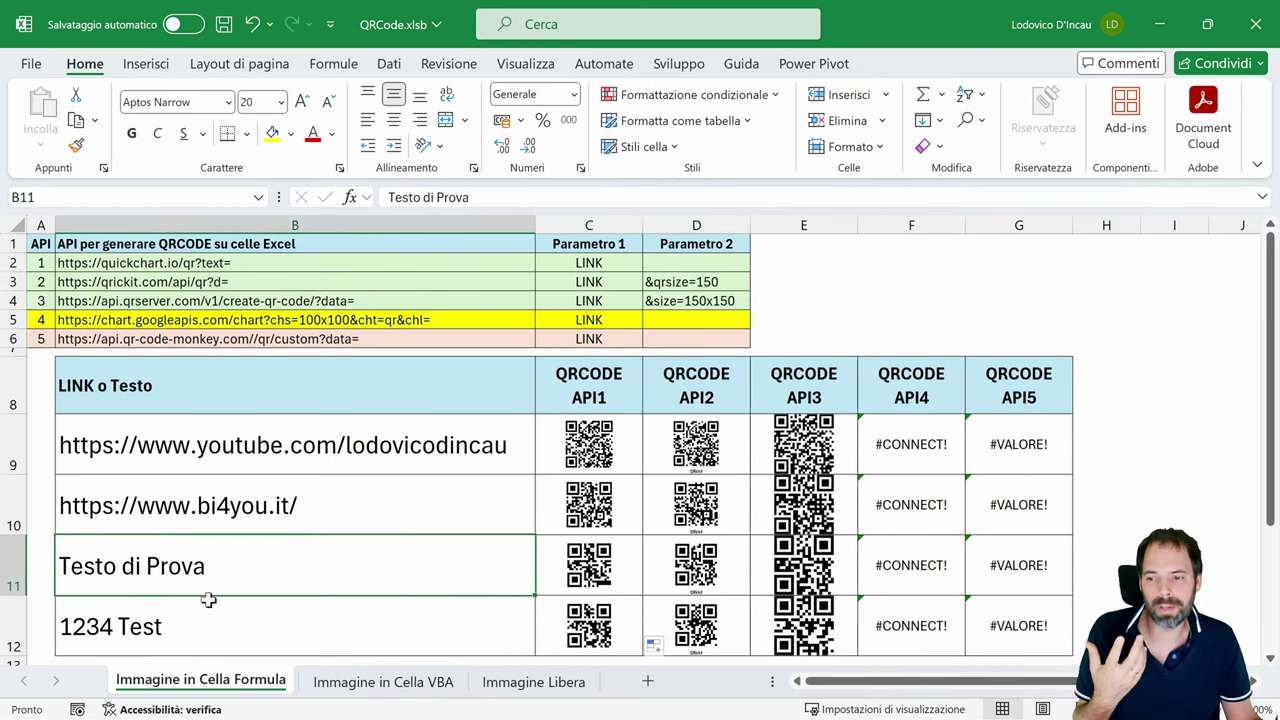
click(205, 620)
click(192, 569)
click(437, 505)
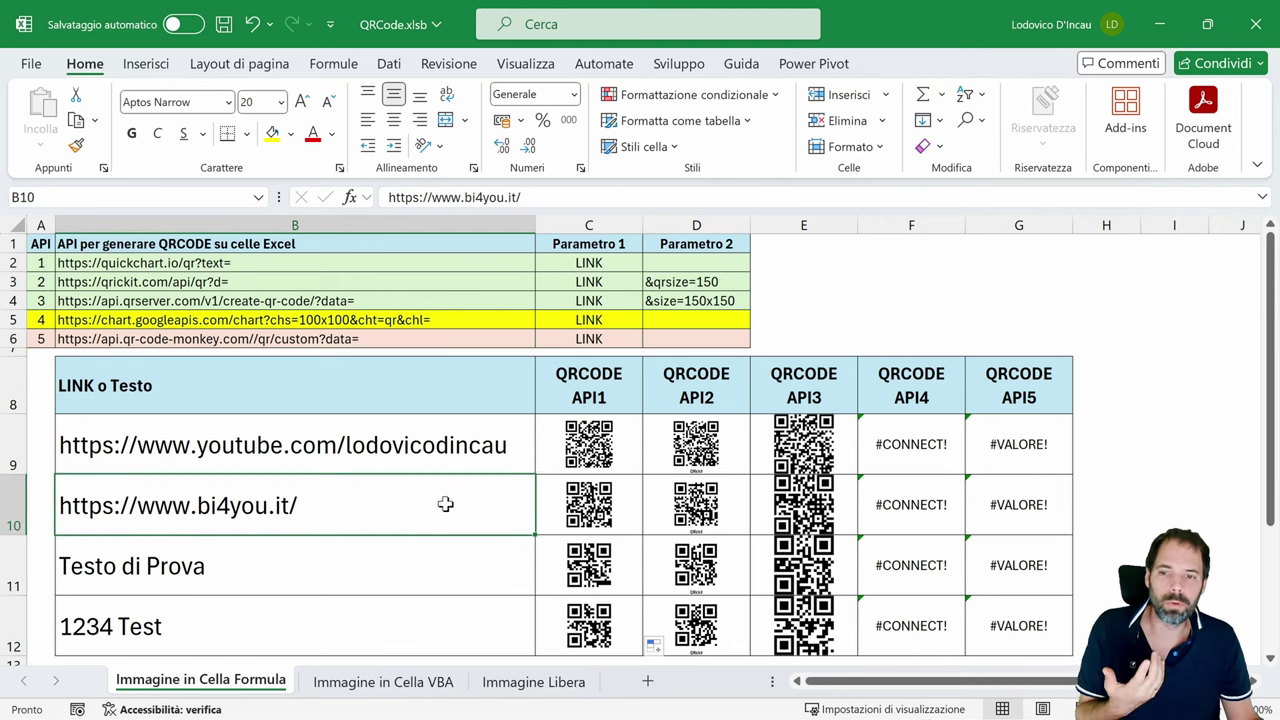
click(454, 447)
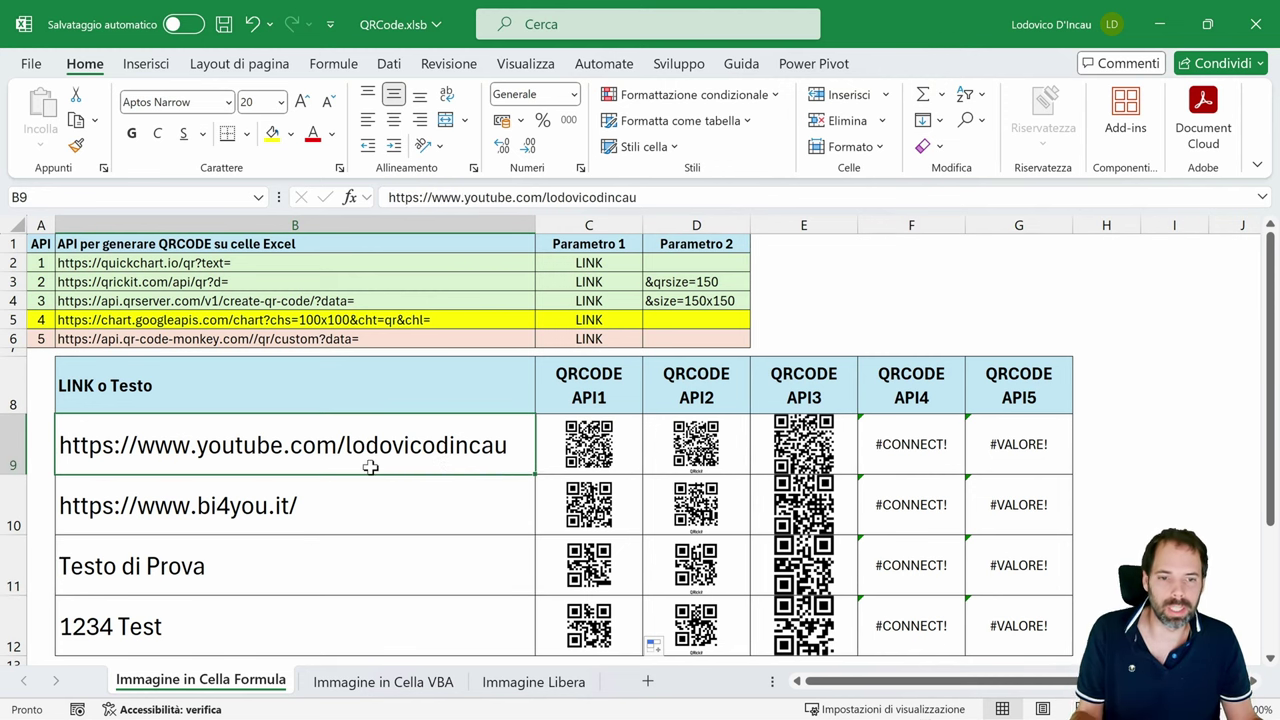
Step: Switch to the Immagine in Cella VBA sheet and examine the QRCode function and its B3 argument in the C3 formula
click(370, 684)
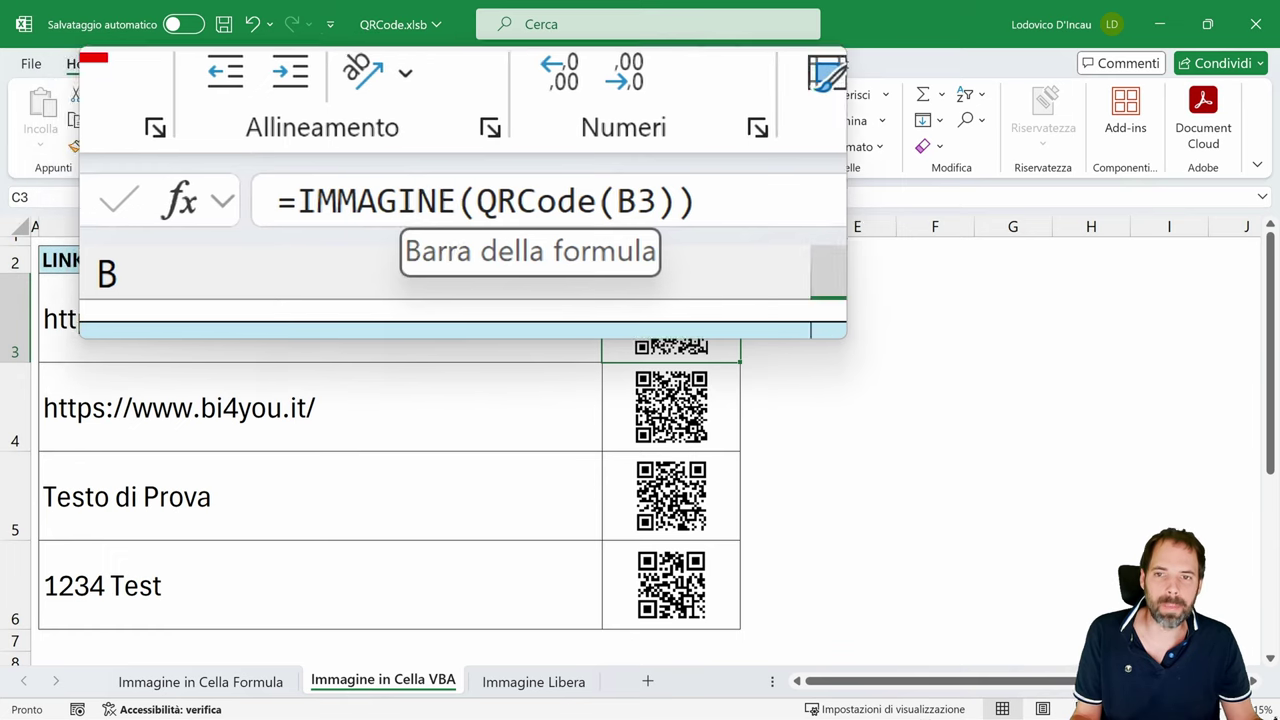
mouse_move(525, 198)
mouse_down()
mouse_move(544, 198)
mouse_move(516, 195)
mouse_up()
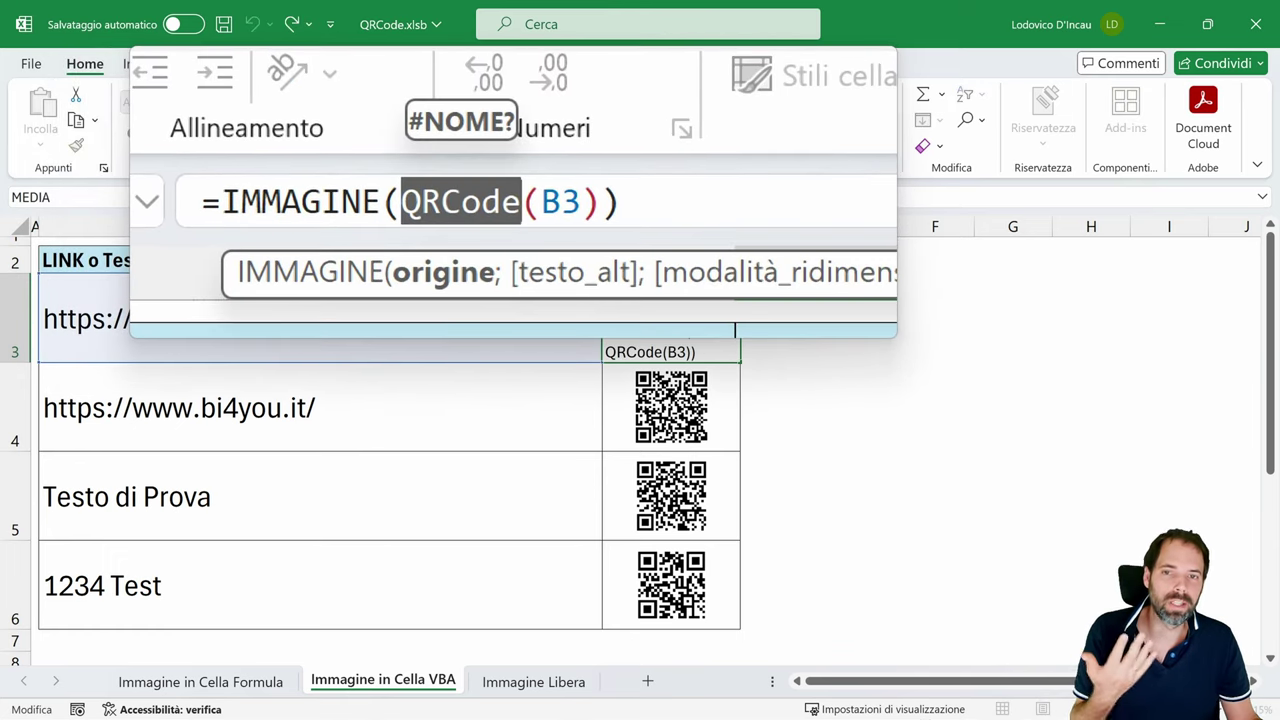
double_click(532, 197)
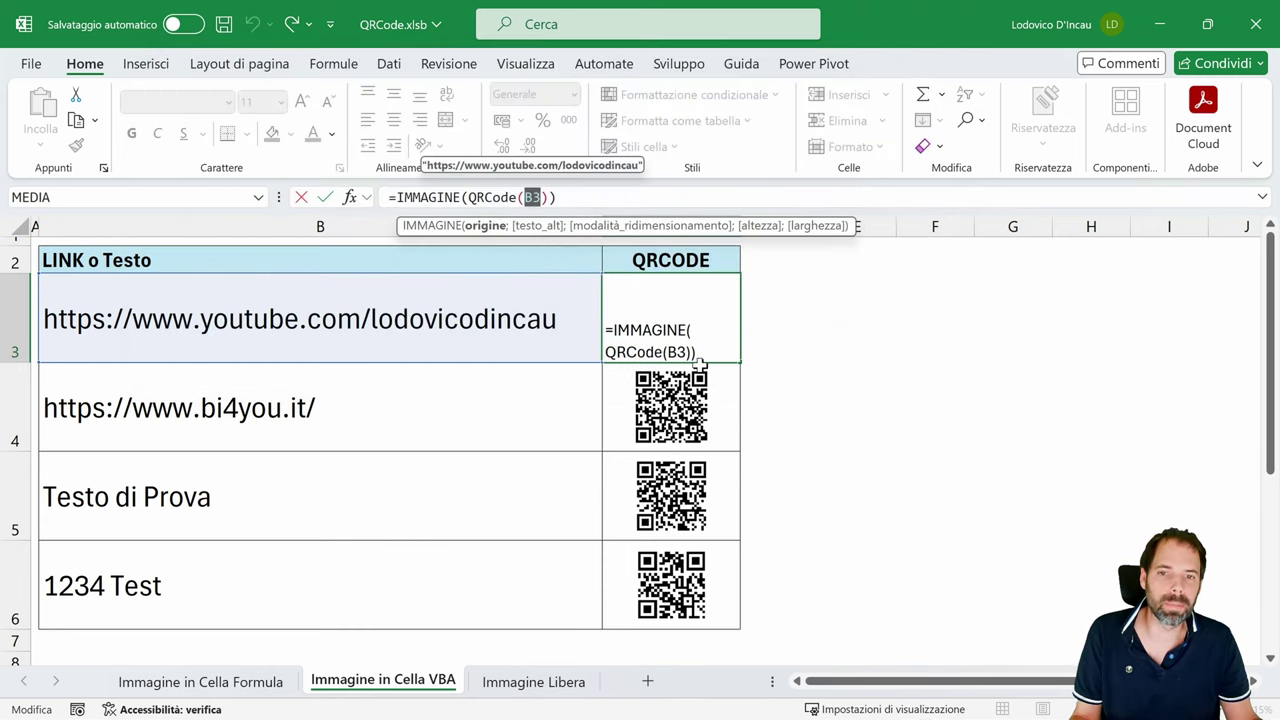
key(Escape)
double_click(668, 318)
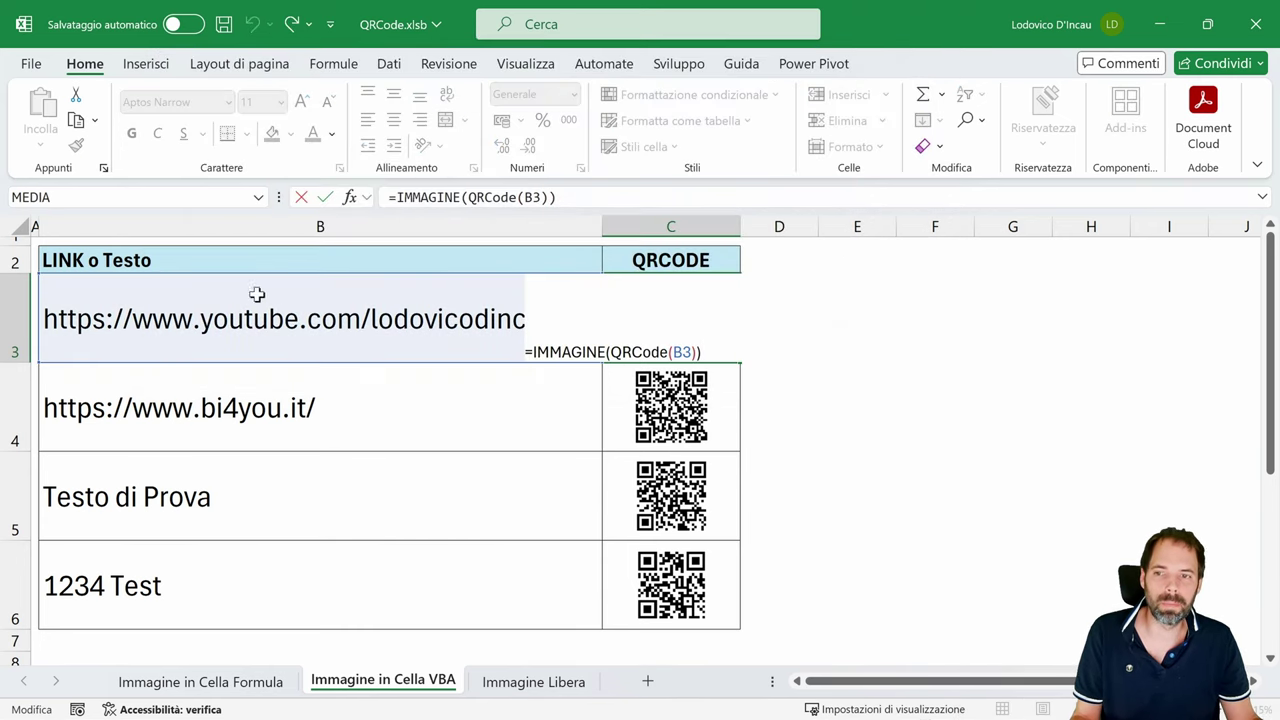
key(Escape)
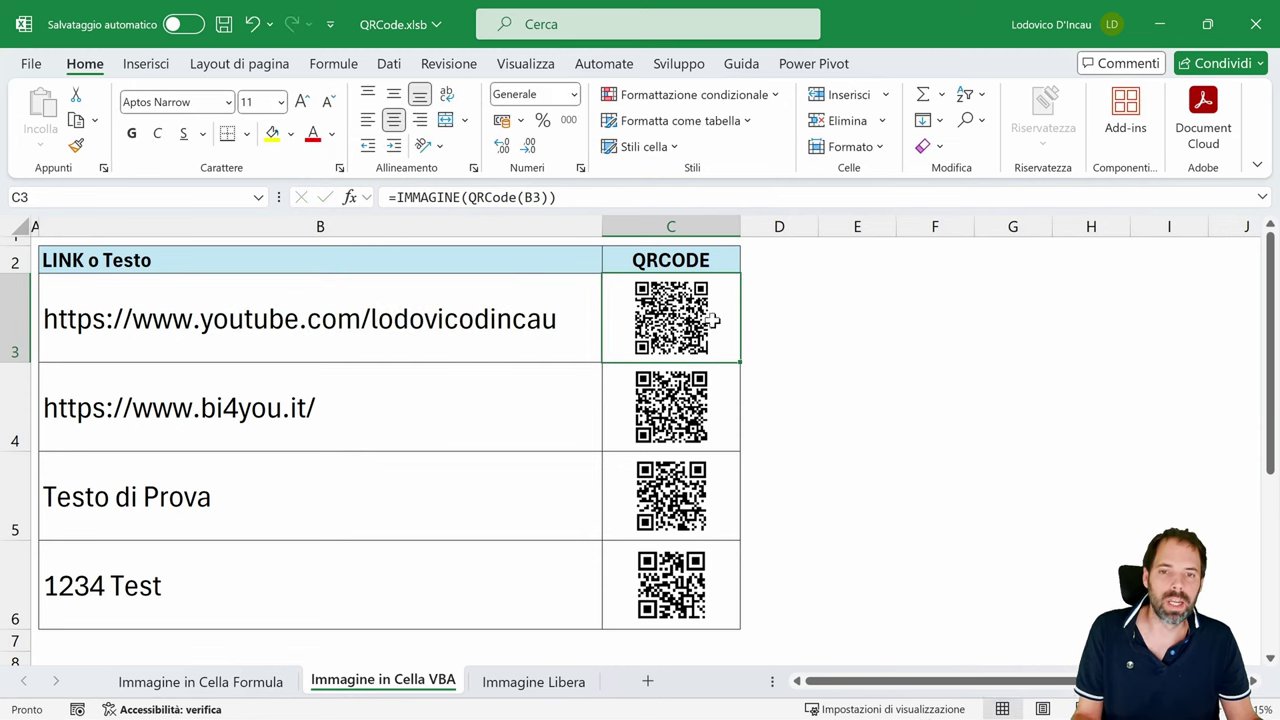
Step: Fill the C3 formula down to C6 and open the Visual Basic editor to view the QRCode function's code
drag(741, 362, 738, 614)
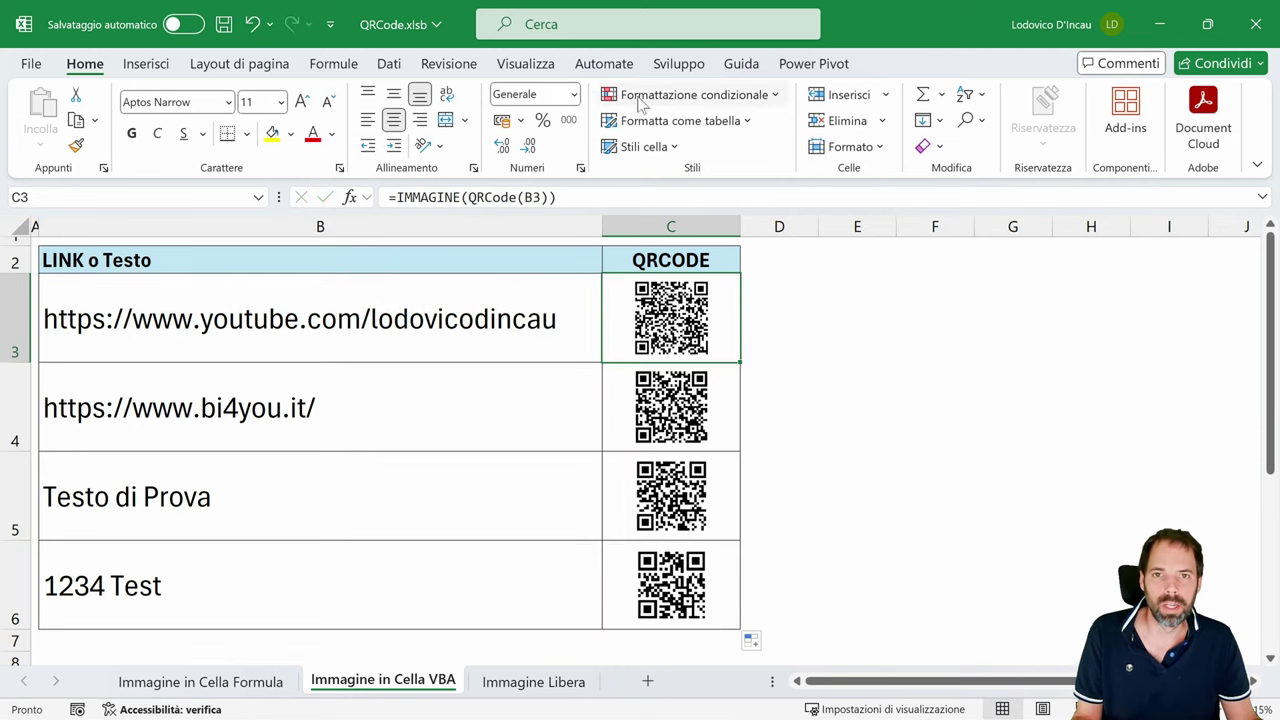
click(679, 63)
click(42, 130)
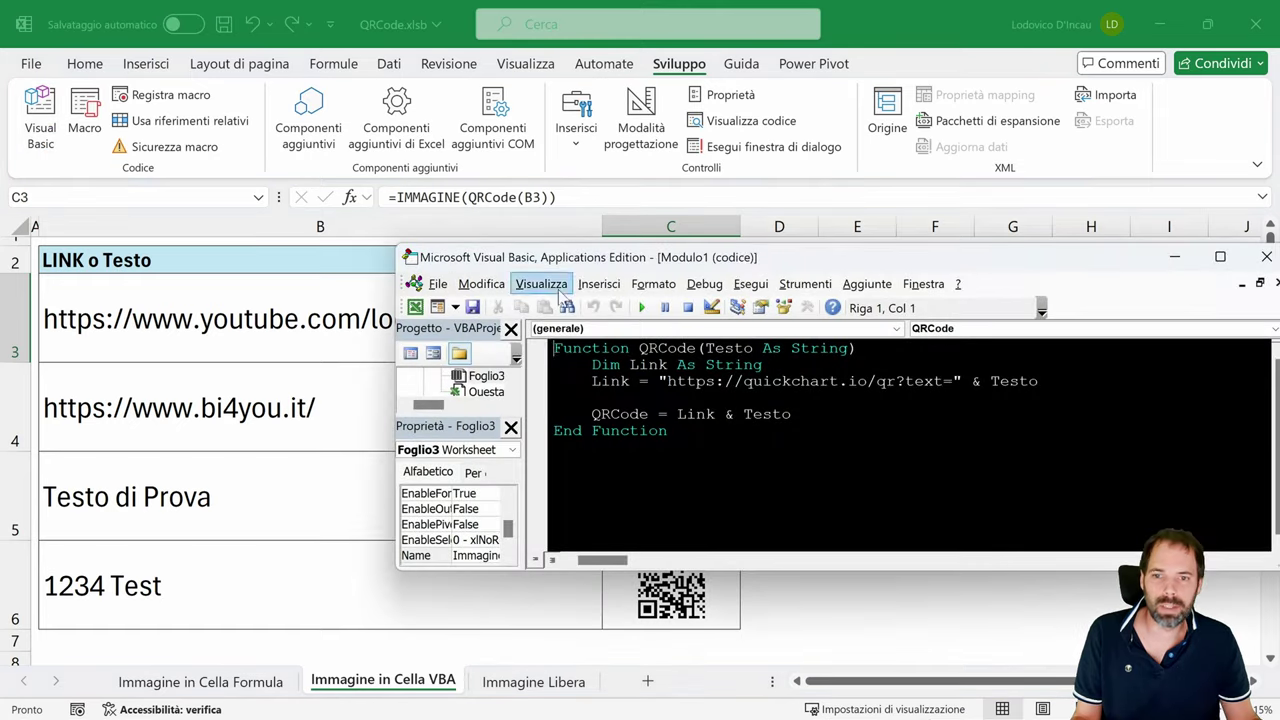
Step: Examine the QRCode function's declaration in Modulo1, including its name, the Testo argument and the String type
drag(745, 252, 495, 205)
click(386, 310)
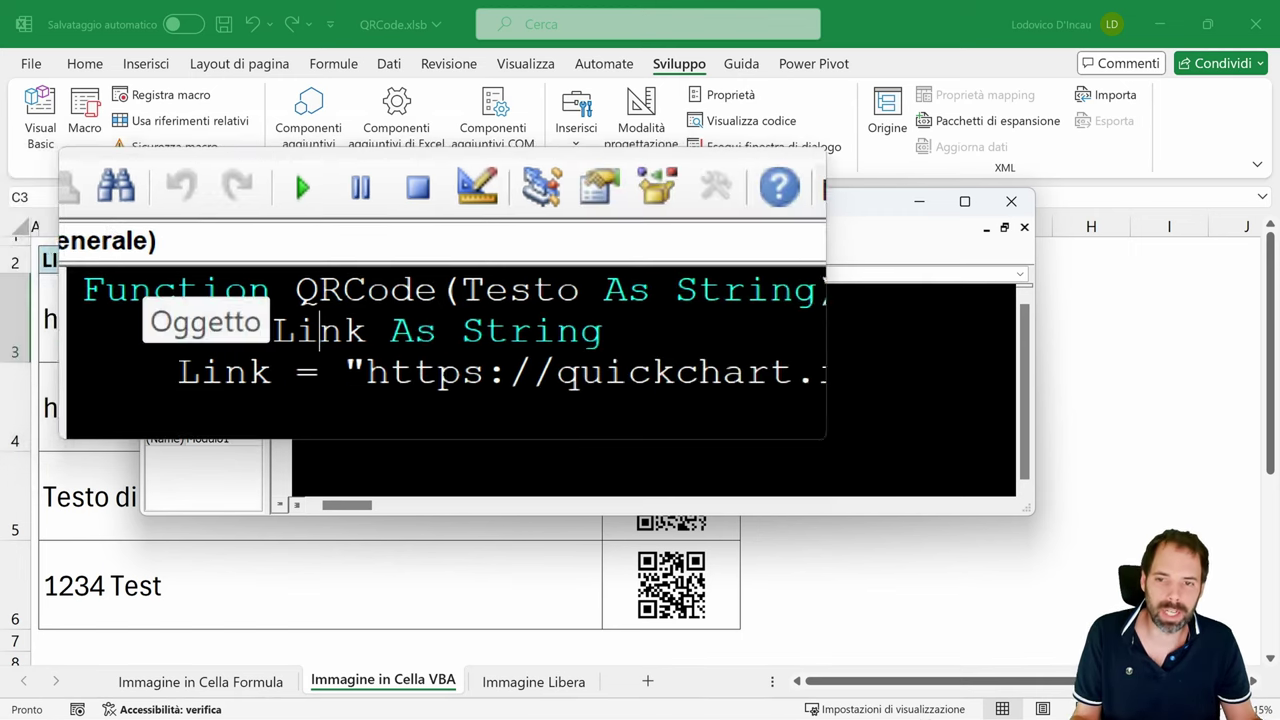
double_click(421, 300)
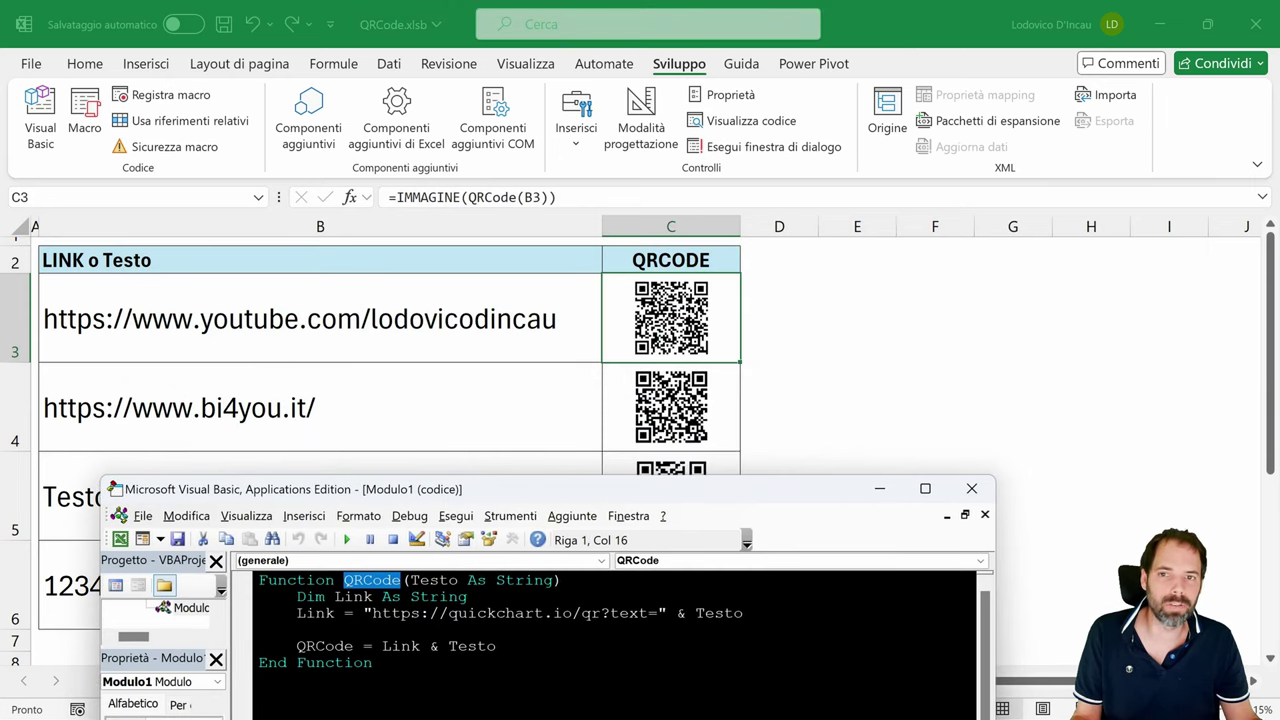
drag(510, 489, 578, 129)
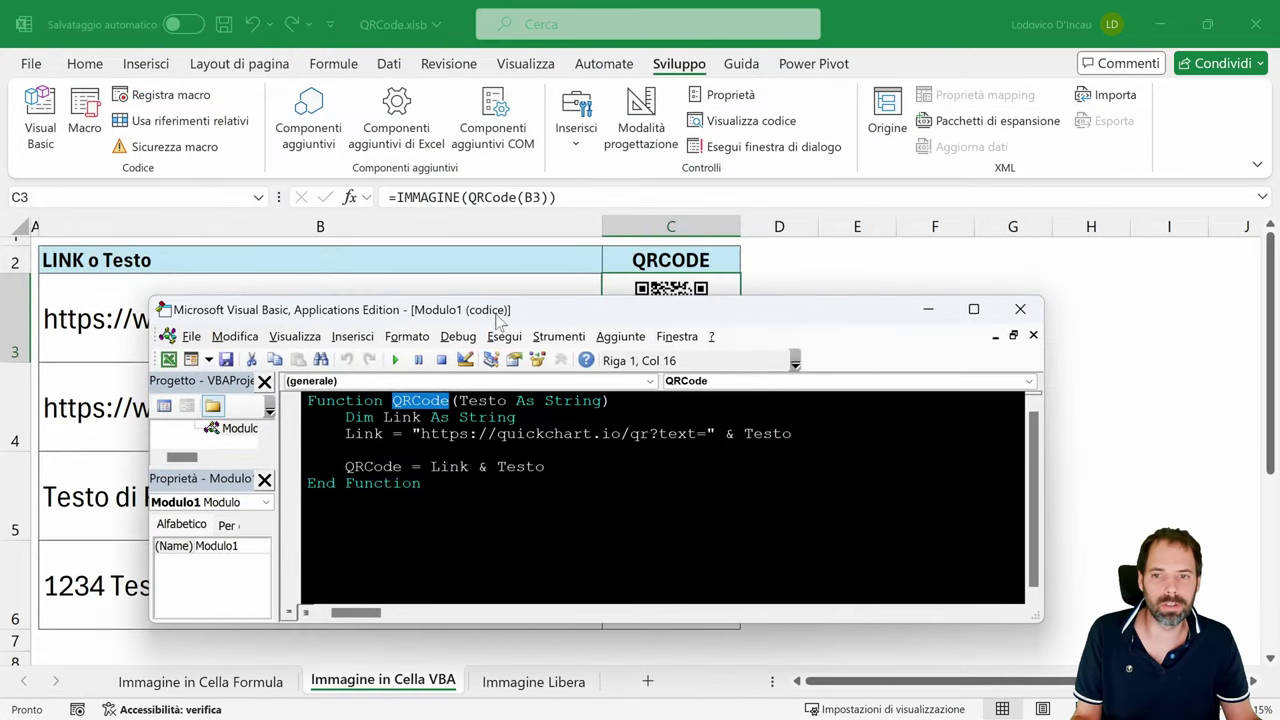
drag(497, 318, 493, 224)
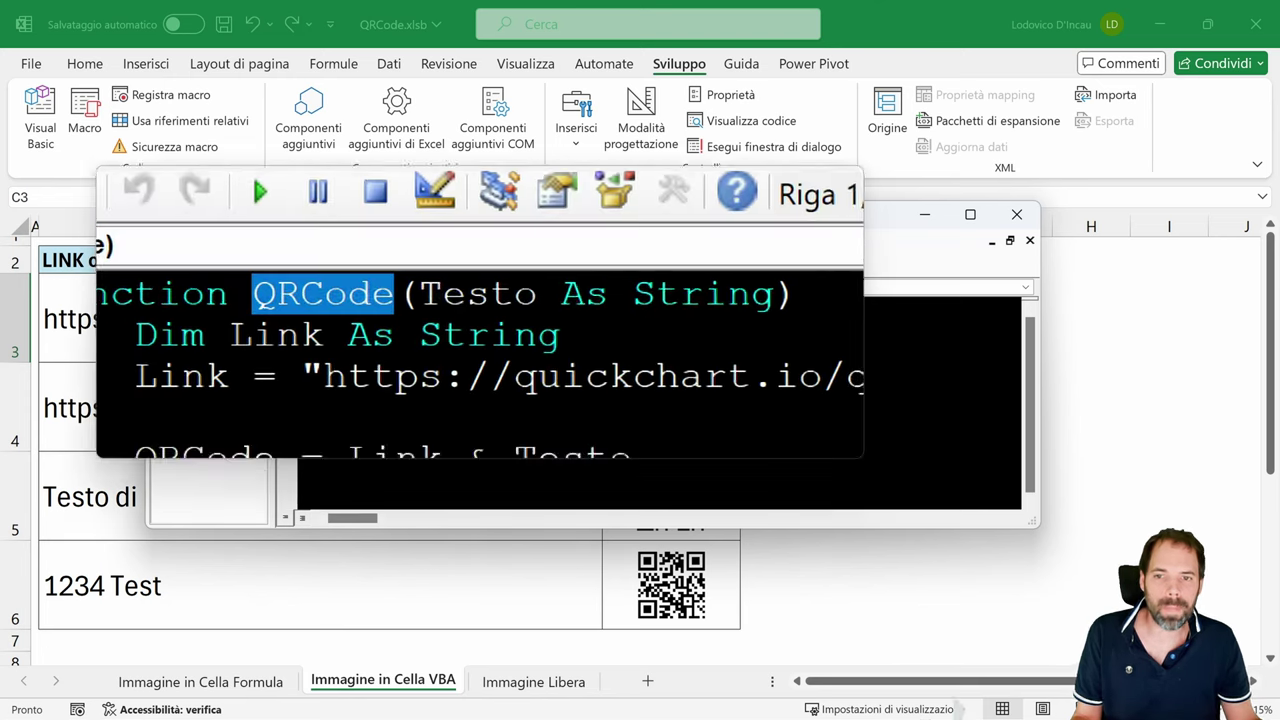
double_click(478, 306)
double_click(549, 309)
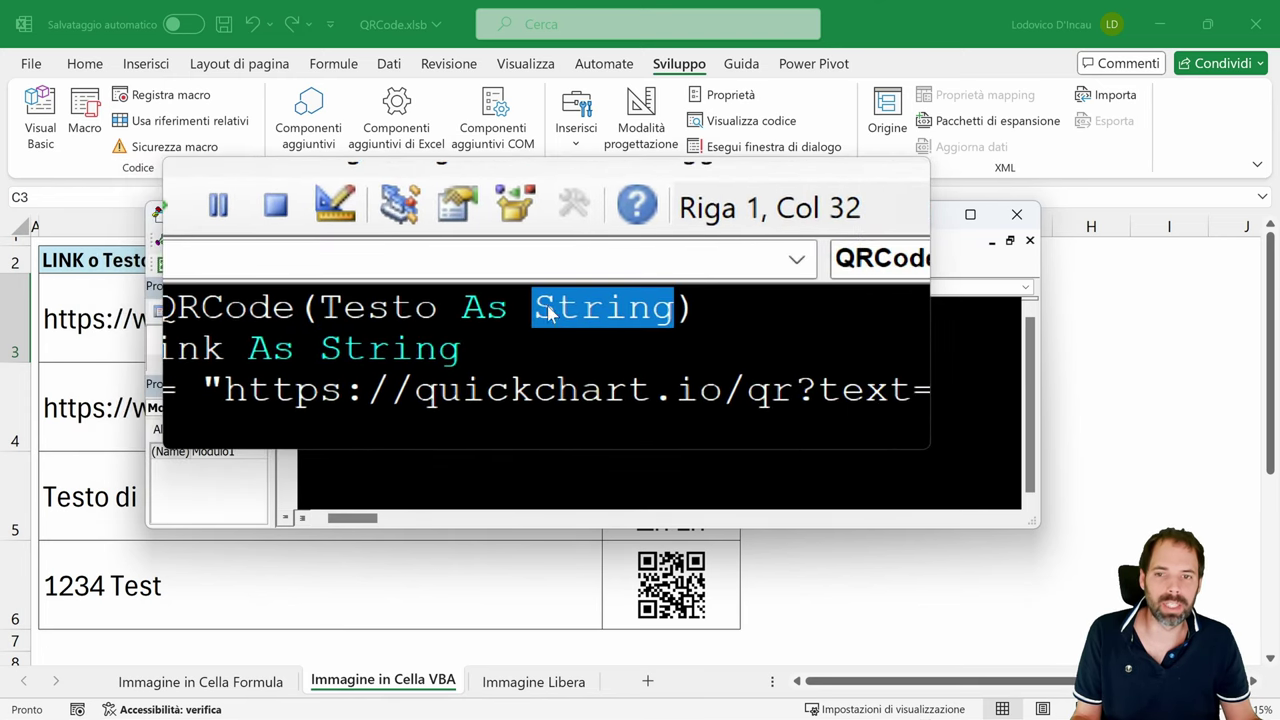
double_click(488, 312)
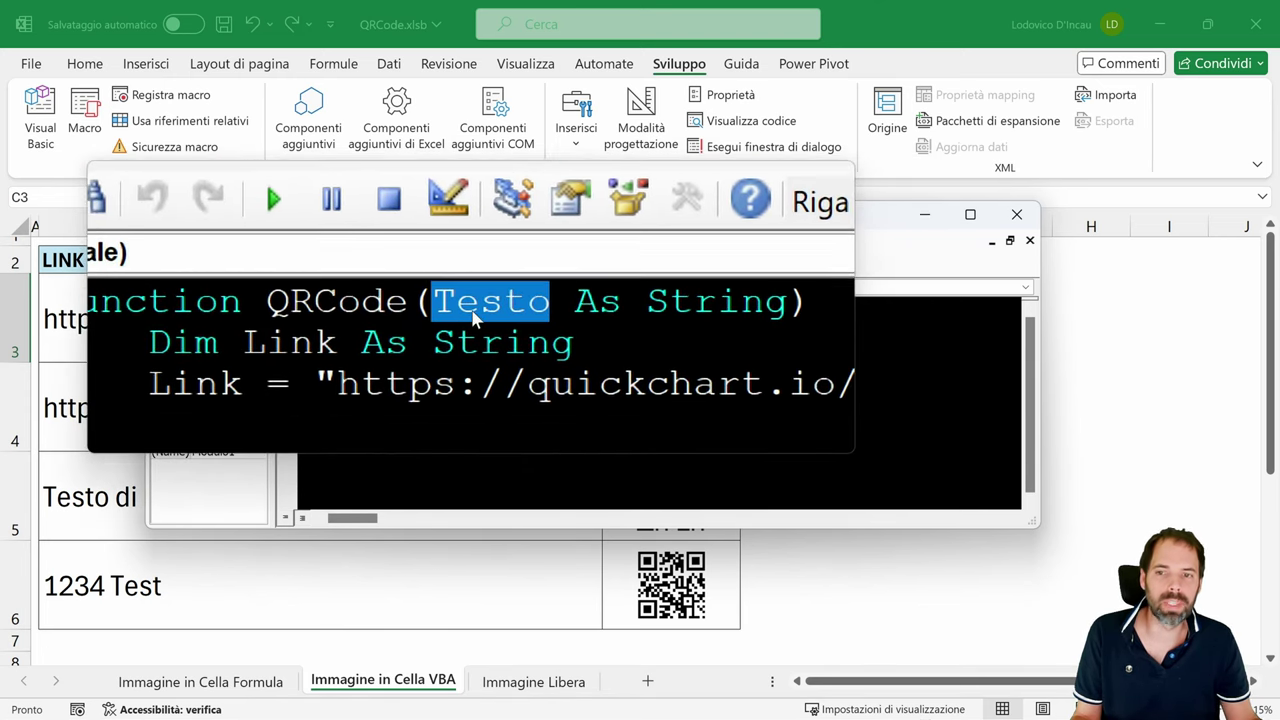
Step: Examine the Link variable's declaration and its assignment of the quickchart.io address joined to Testo
drag(332, 322, 359, 322)
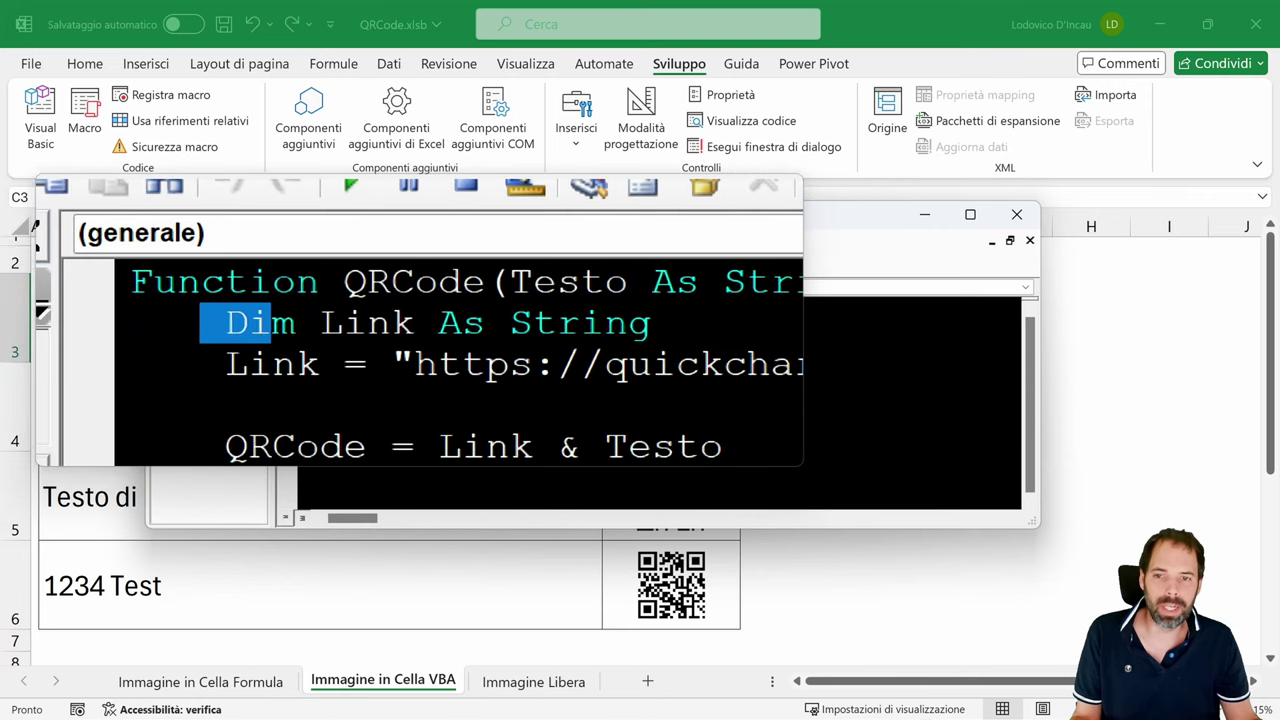
double_click(403, 322)
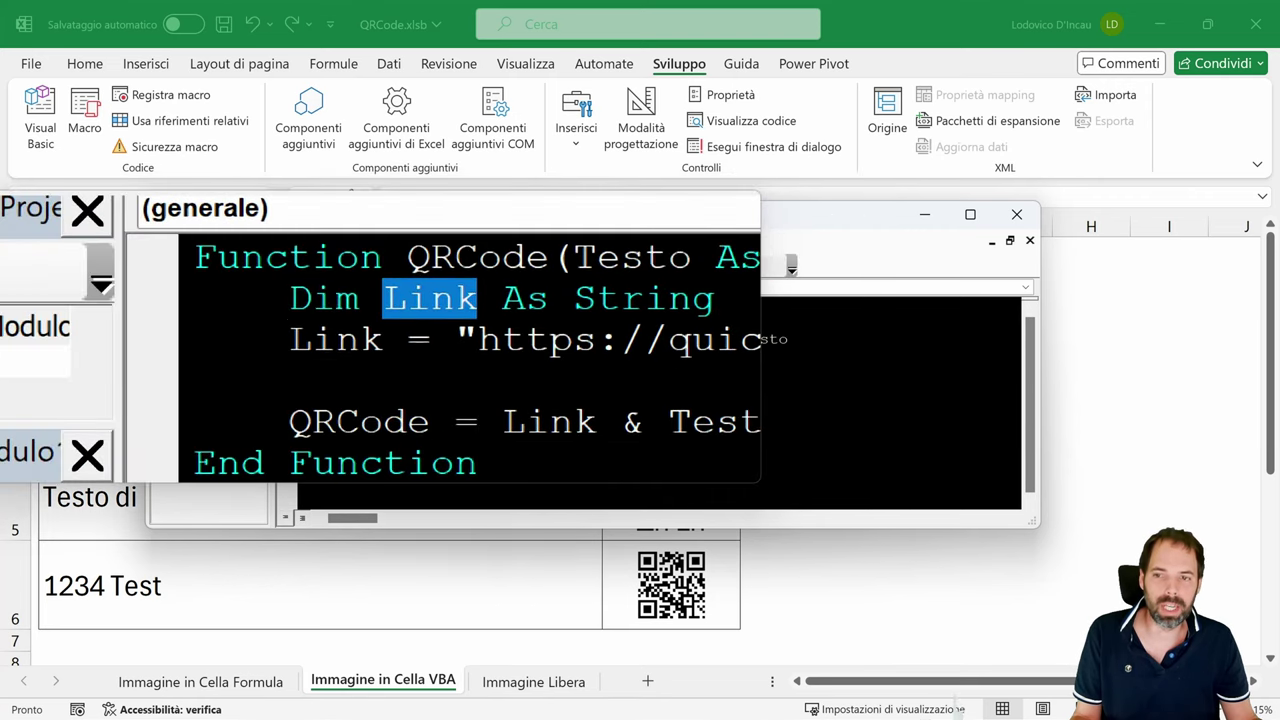
double_click(198, 363)
drag(414, 339, 687, 339)
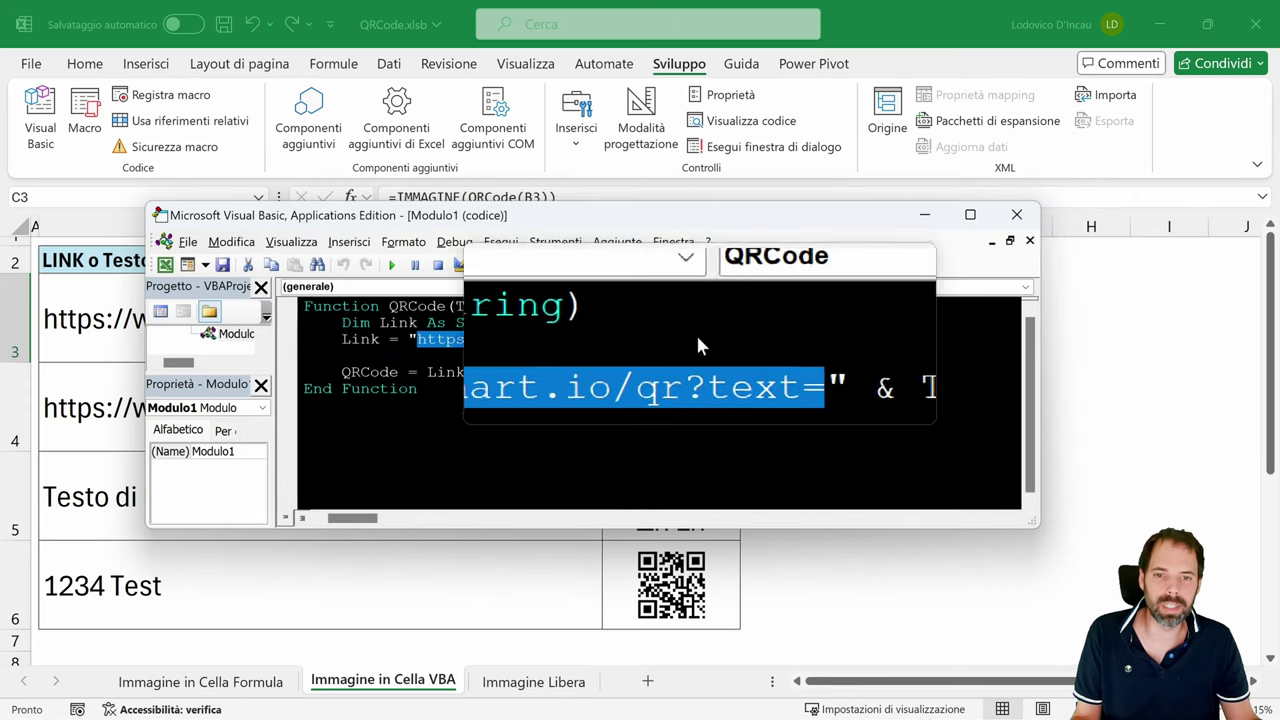
drag(417, 339, 787, 339)
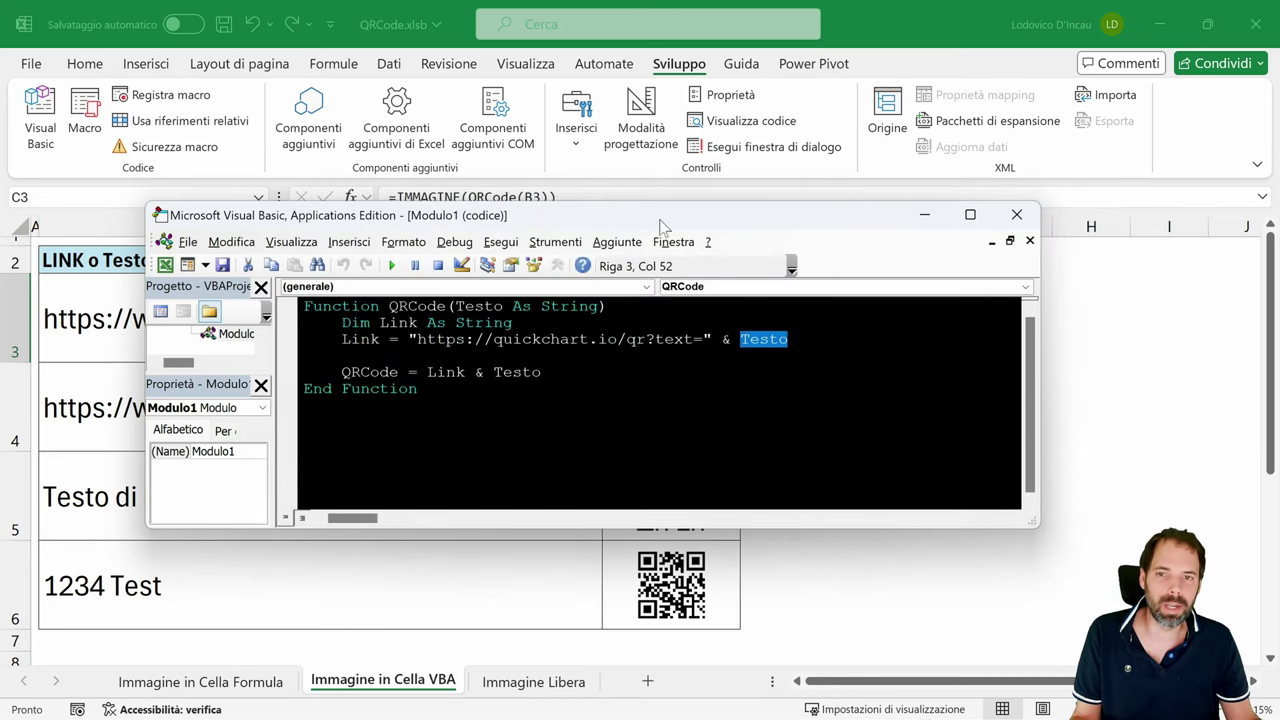
Step: Compare the B3 argument of the C3 formula with the Testo argument in the QRCode function's code
drag(660, 225, 627, 265)
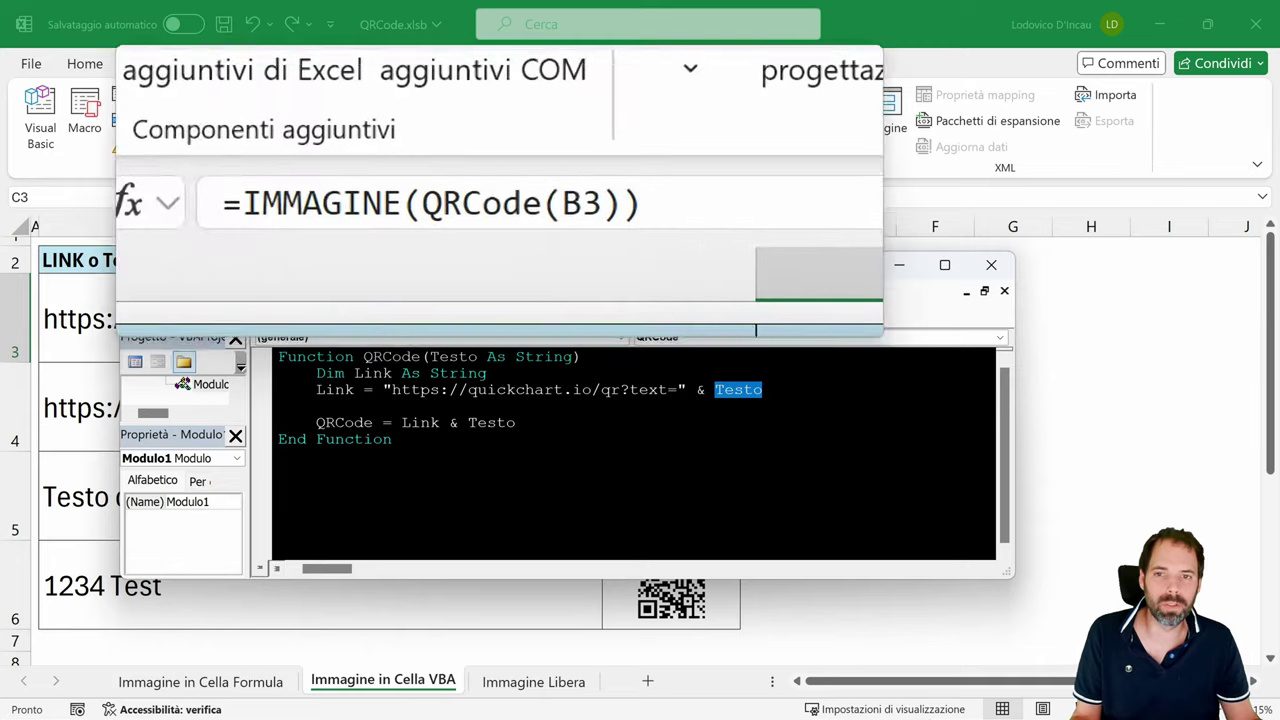
click(528, 197)
drag(524, 196, 545, 196)
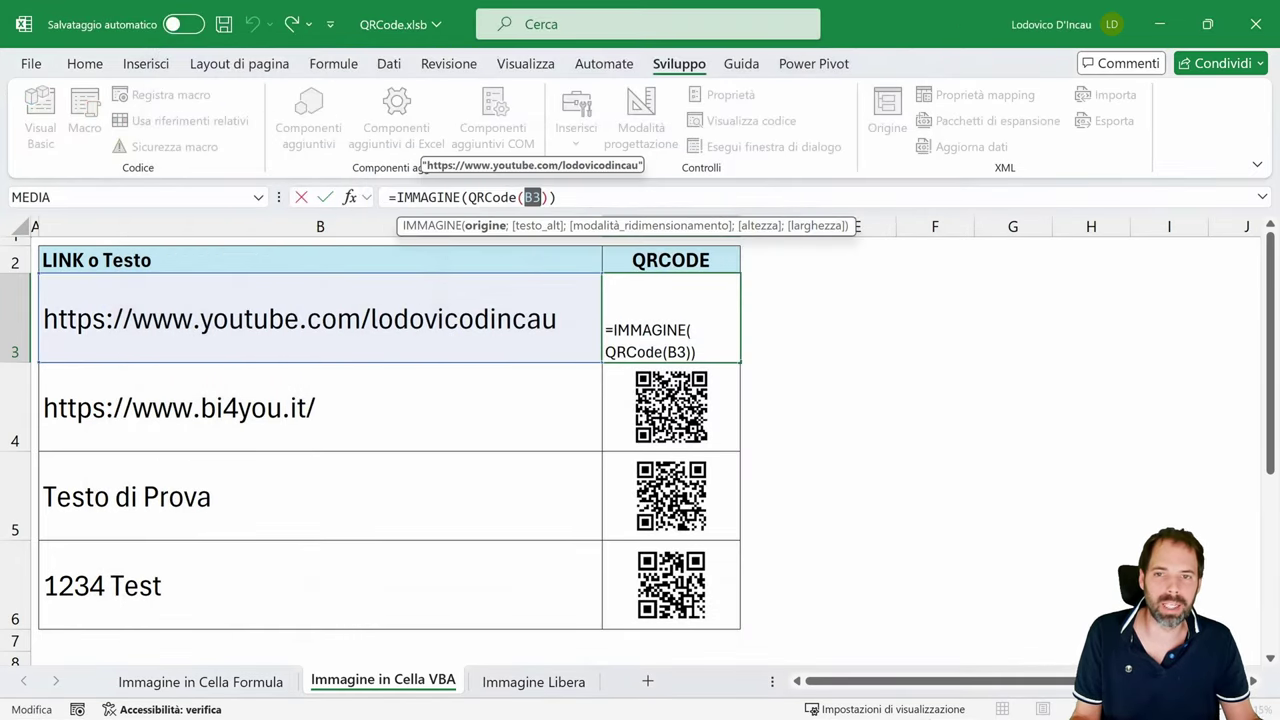
key(Escape)
key(alt+F11)
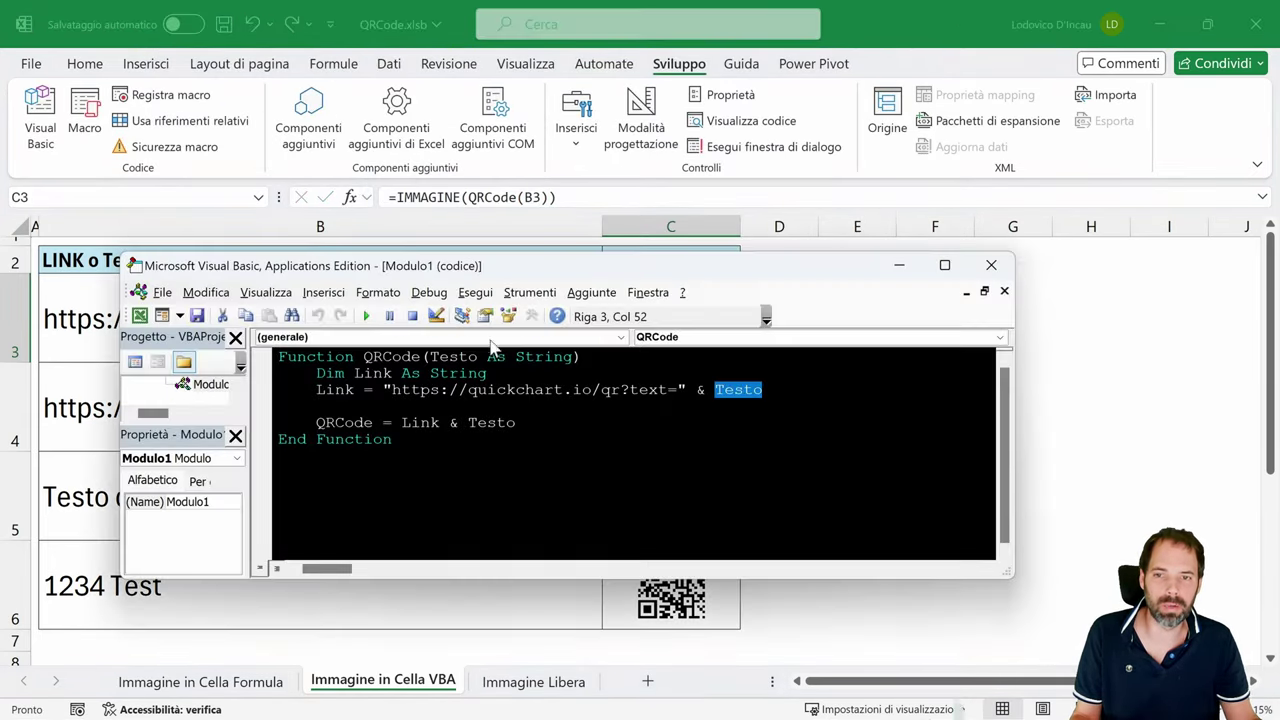
double_click(456, 359)
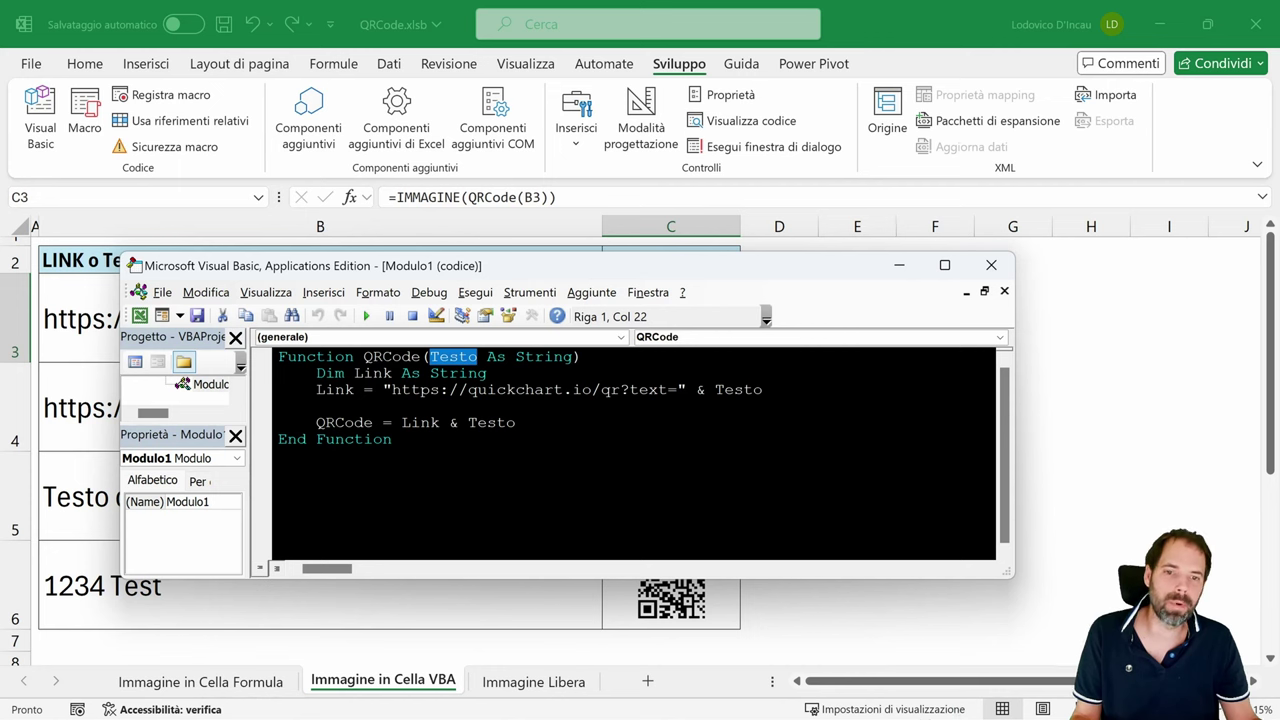
double_click(738, 390)
click(763, 390)
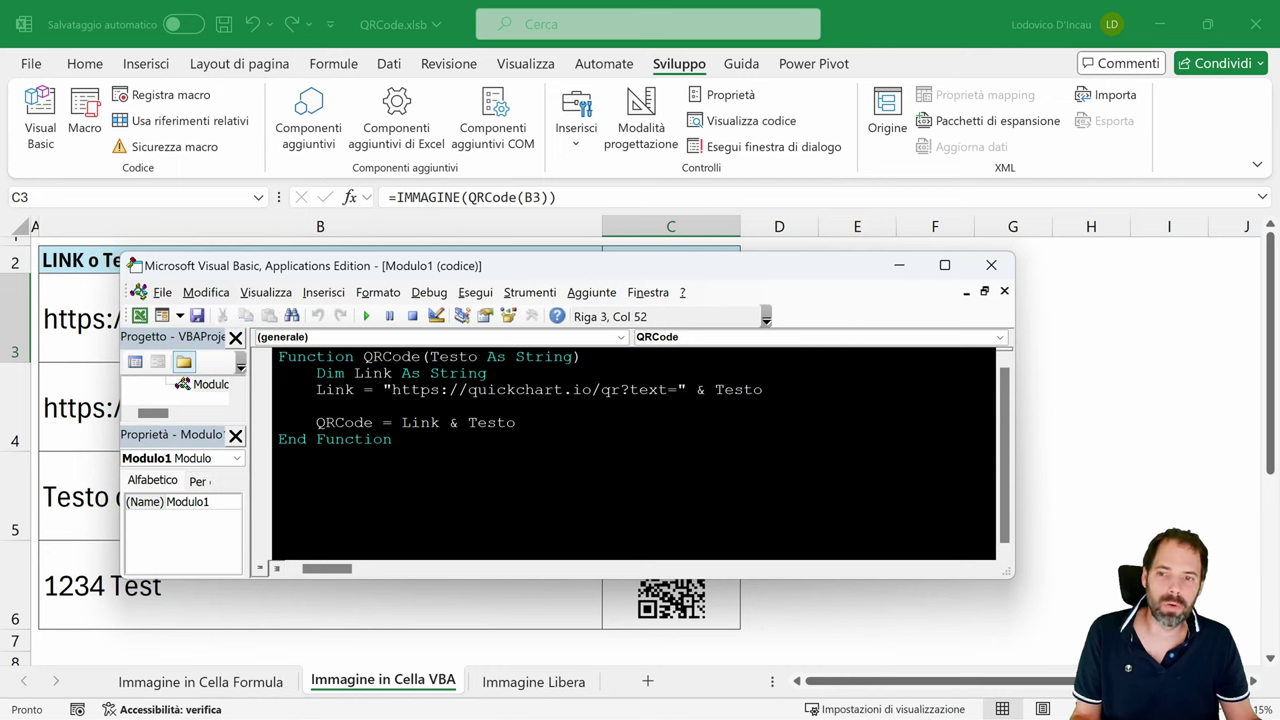
Step: Review how the Link assignment builds the address and how the QRCode return line combines Link with Testo
drag(316, 389, 336, 389)
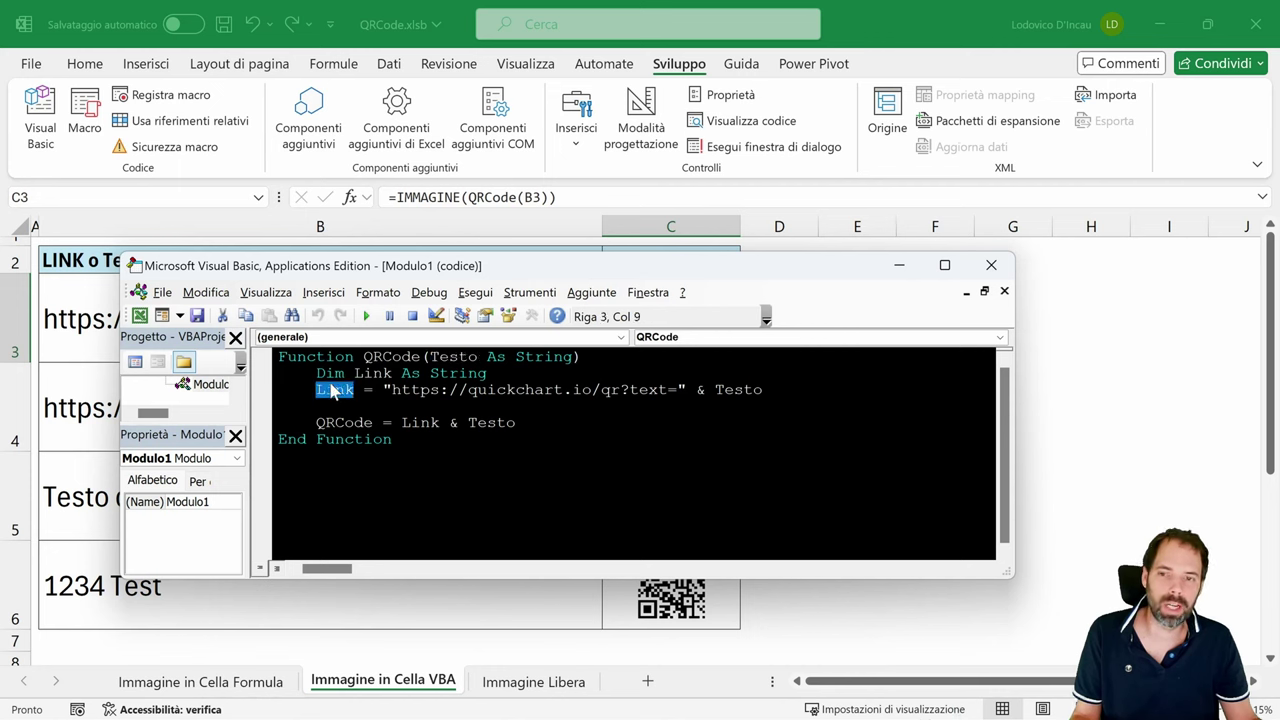
drag(391, 389, 677, 389)
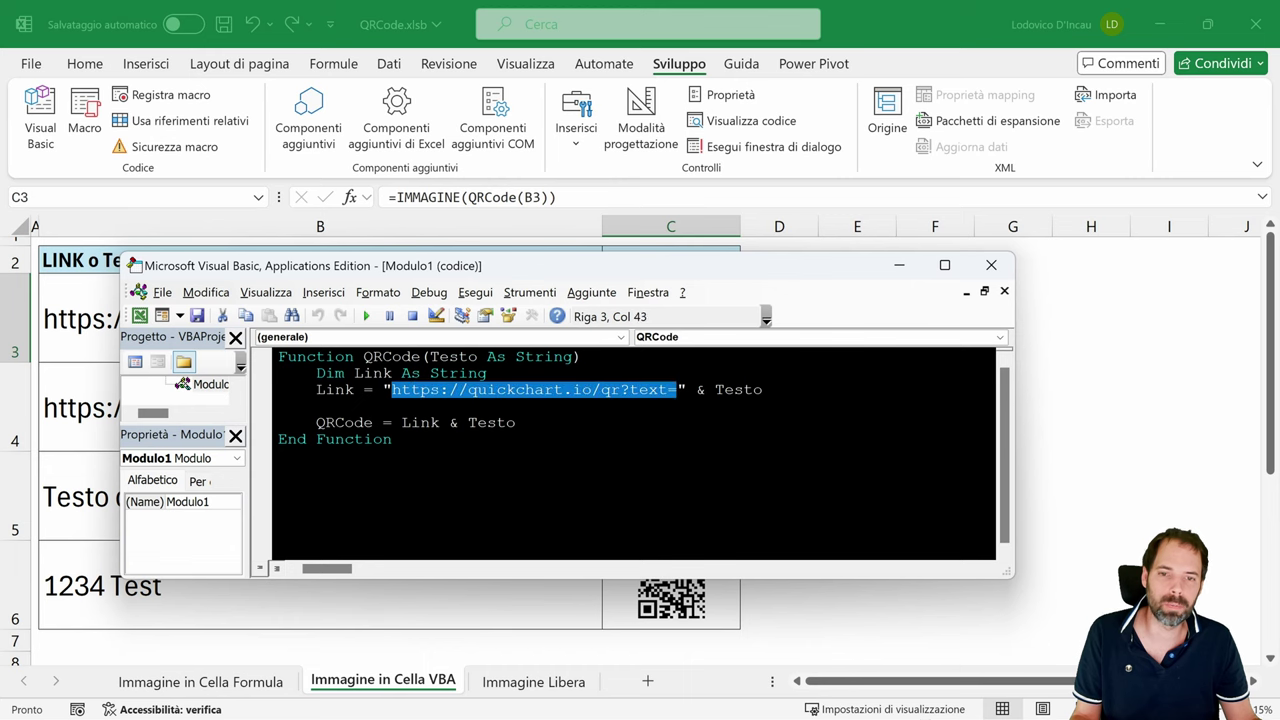
click(752, 389)
drag(640, 273, 673, 173)
double_click(352, 290)
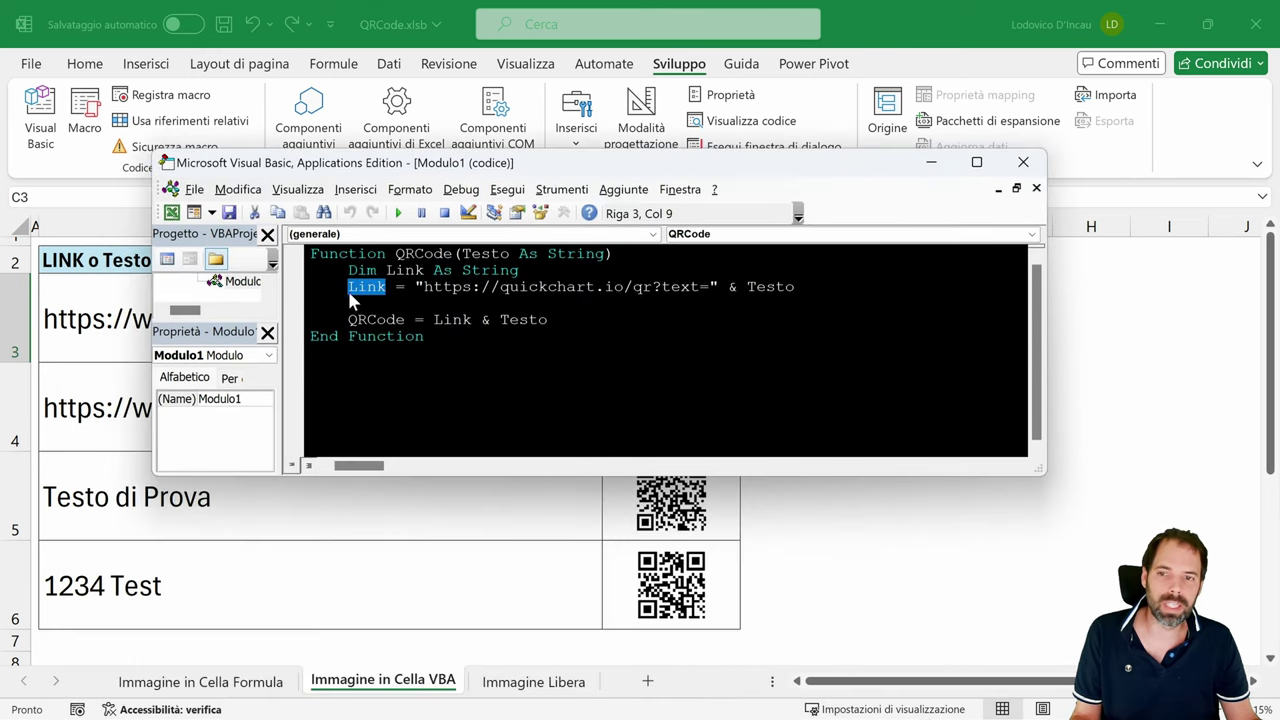
drag(348, 319, 547, 319)
click(490, 319)
click(547, 319)
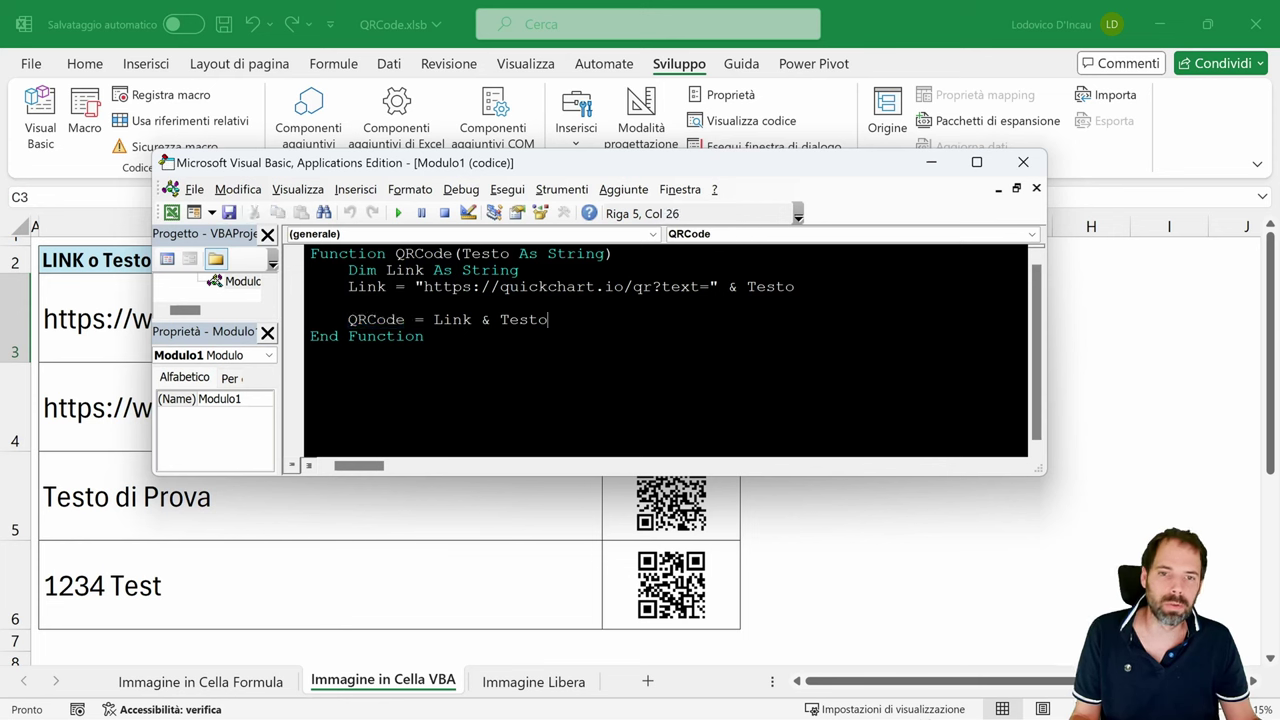
key(shift+Left)
key(shift+Left)
key(shift+Left)
key(shift+Left)
key(shift+Left)
key(shift+Left)
key(shift+Left)
key(shift+Left)
key(BackSpace)
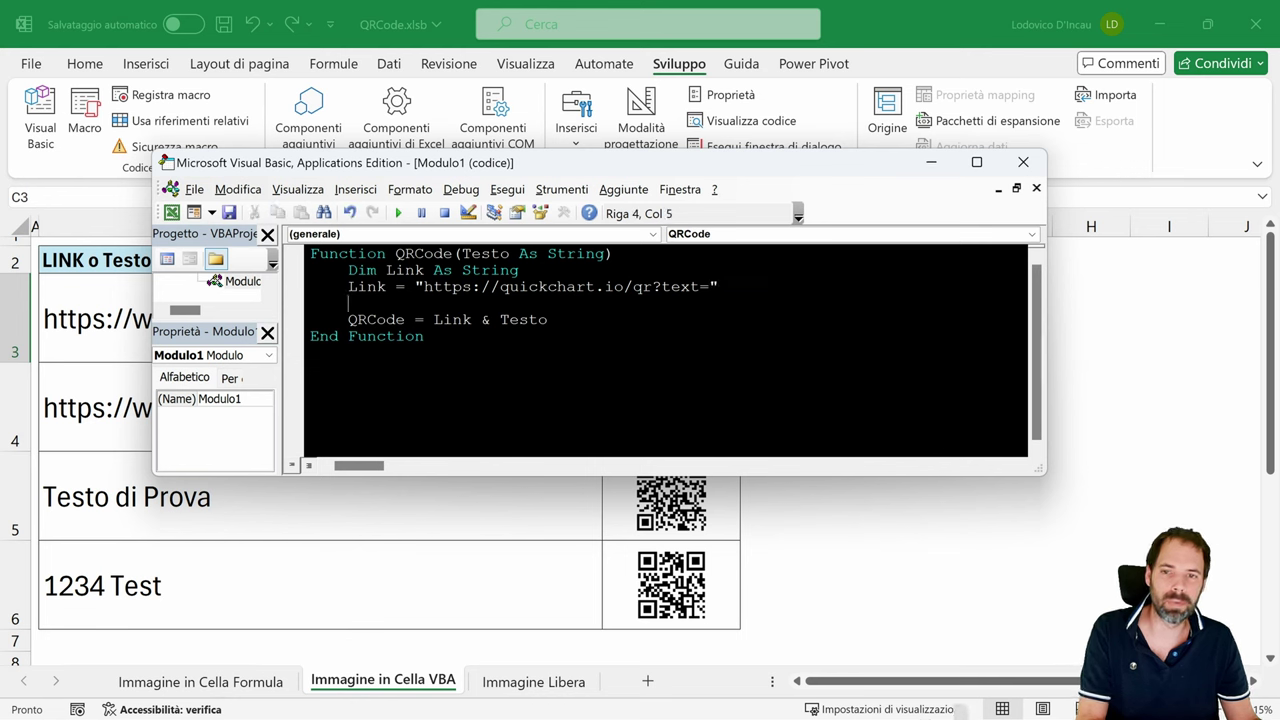
Step: Check the corrected Link address against the "QRCode = Link & Testo" return line
click(548, 319)
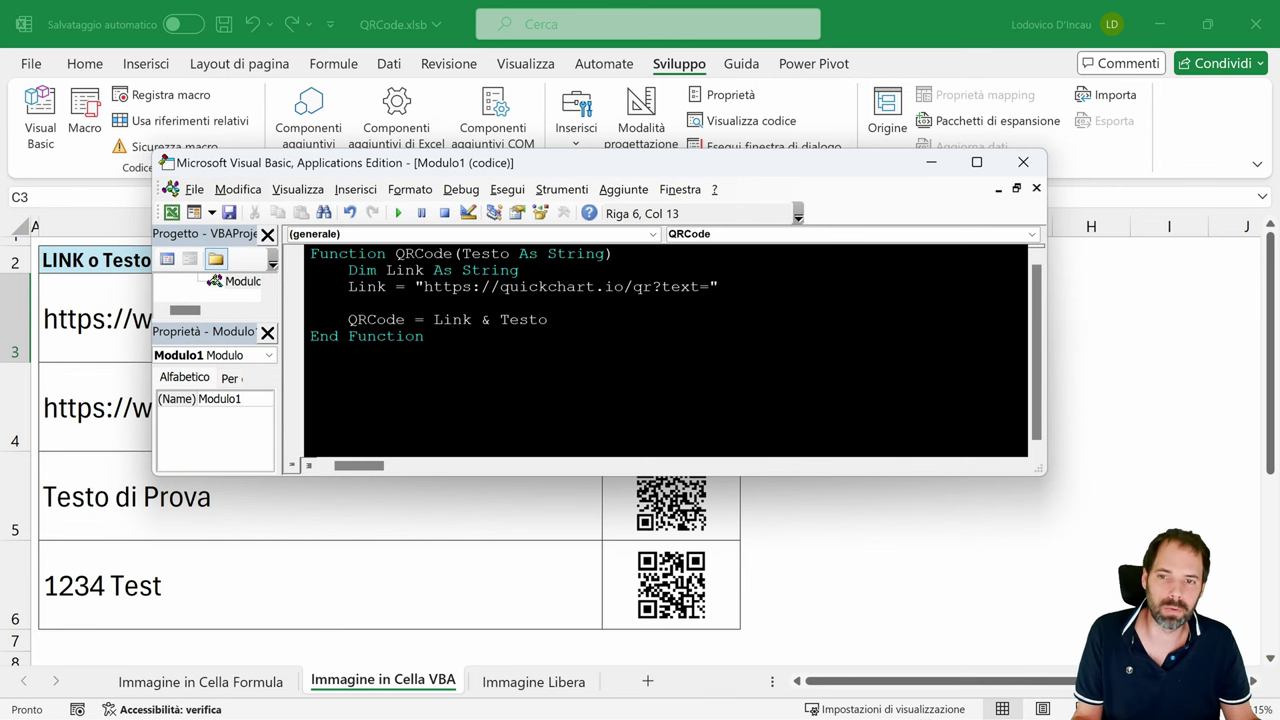
drag(424, 287, 699, 287)
double_click(443, 319)
click(519, 319)
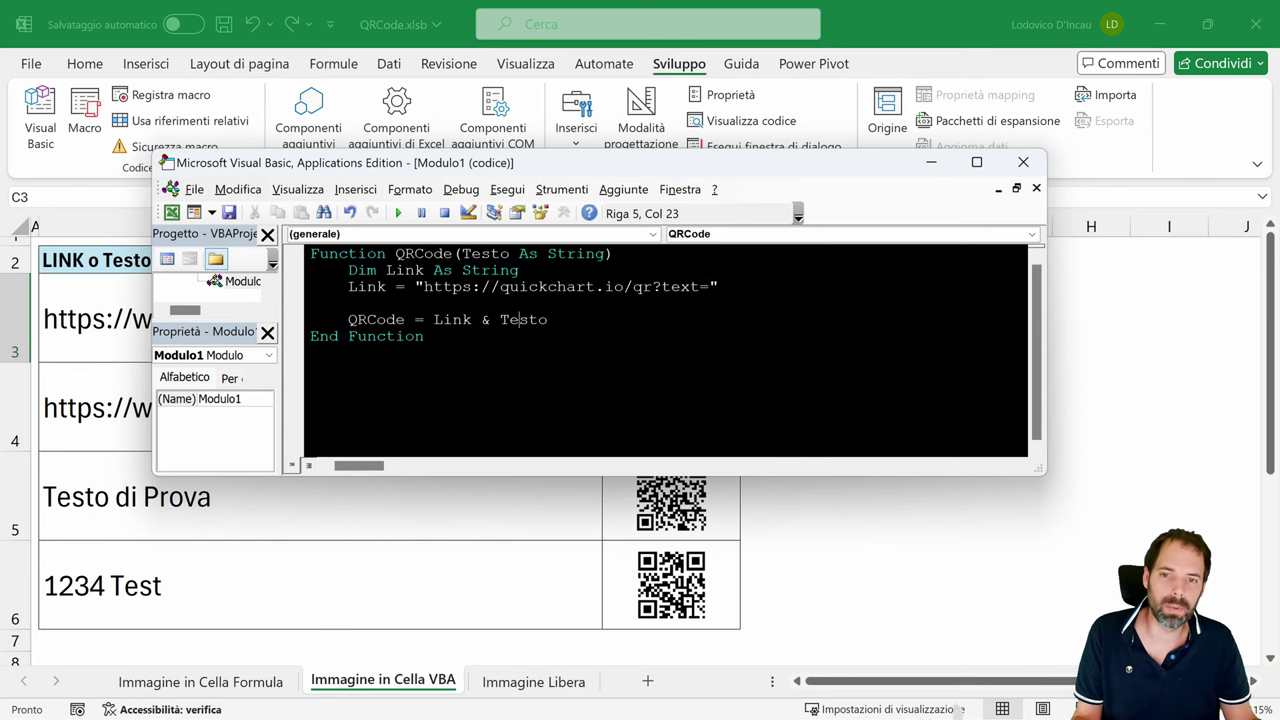
click(310, 352)
Step: Return to the Immagine in Cella VBA sheet and re-enter the C3 formula to refresh the QR codes
click(880, 67)
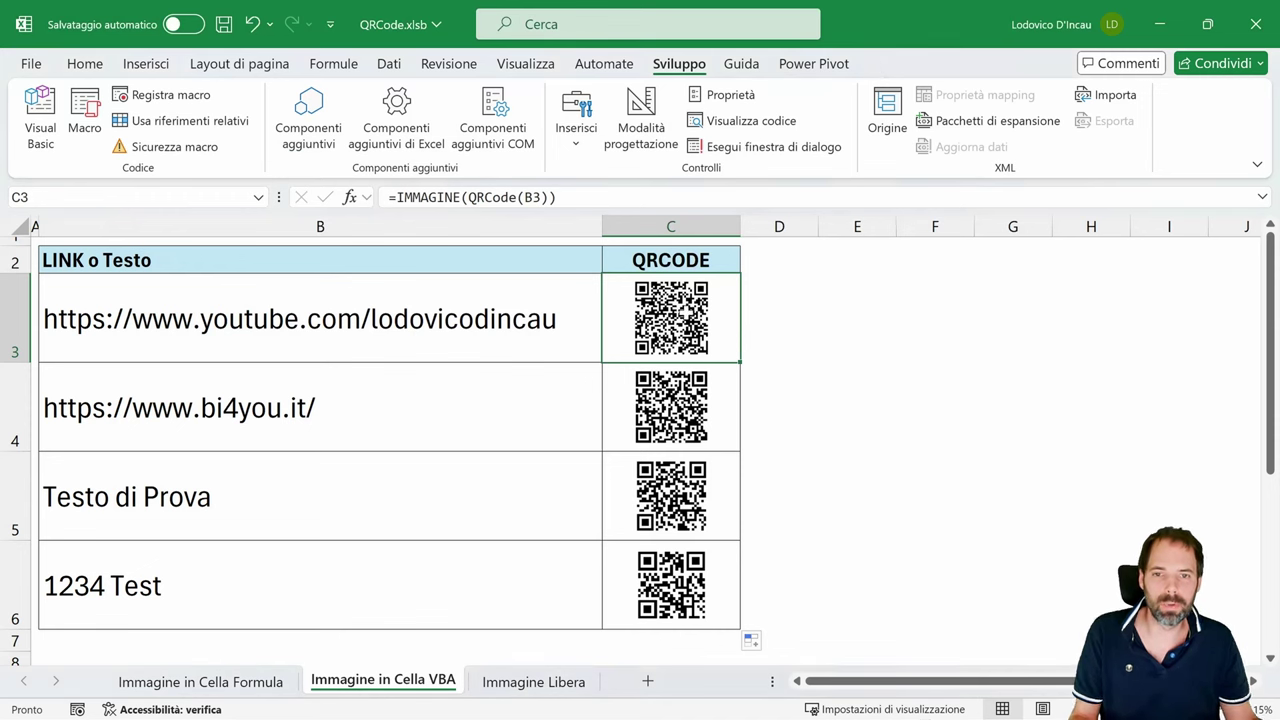
double_click(688, 311)
key(Return)
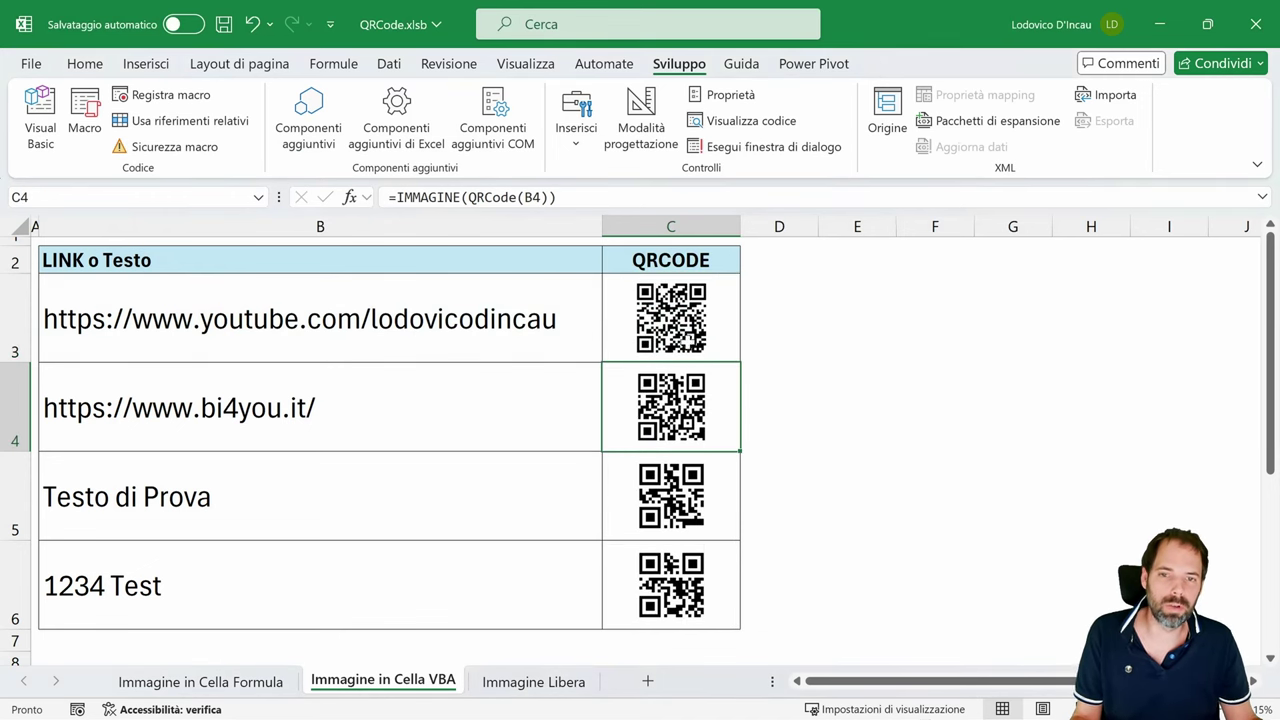
click(678, 336)
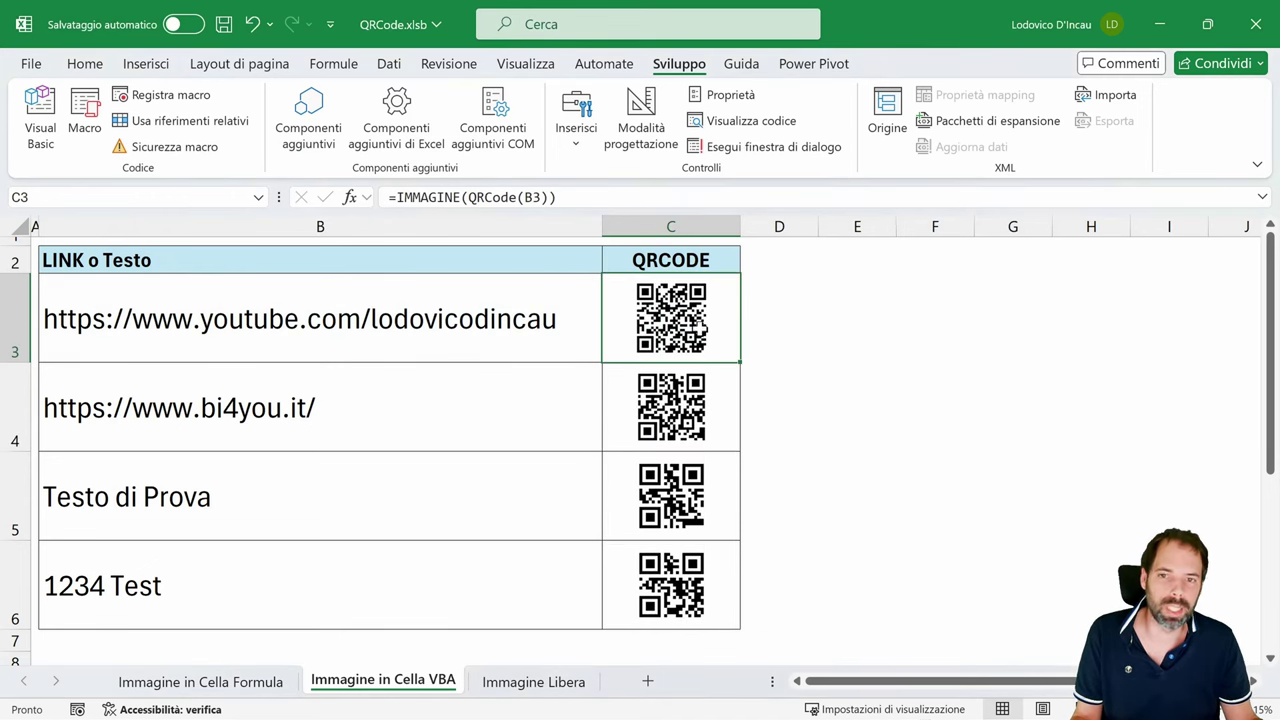
click(251, 268)
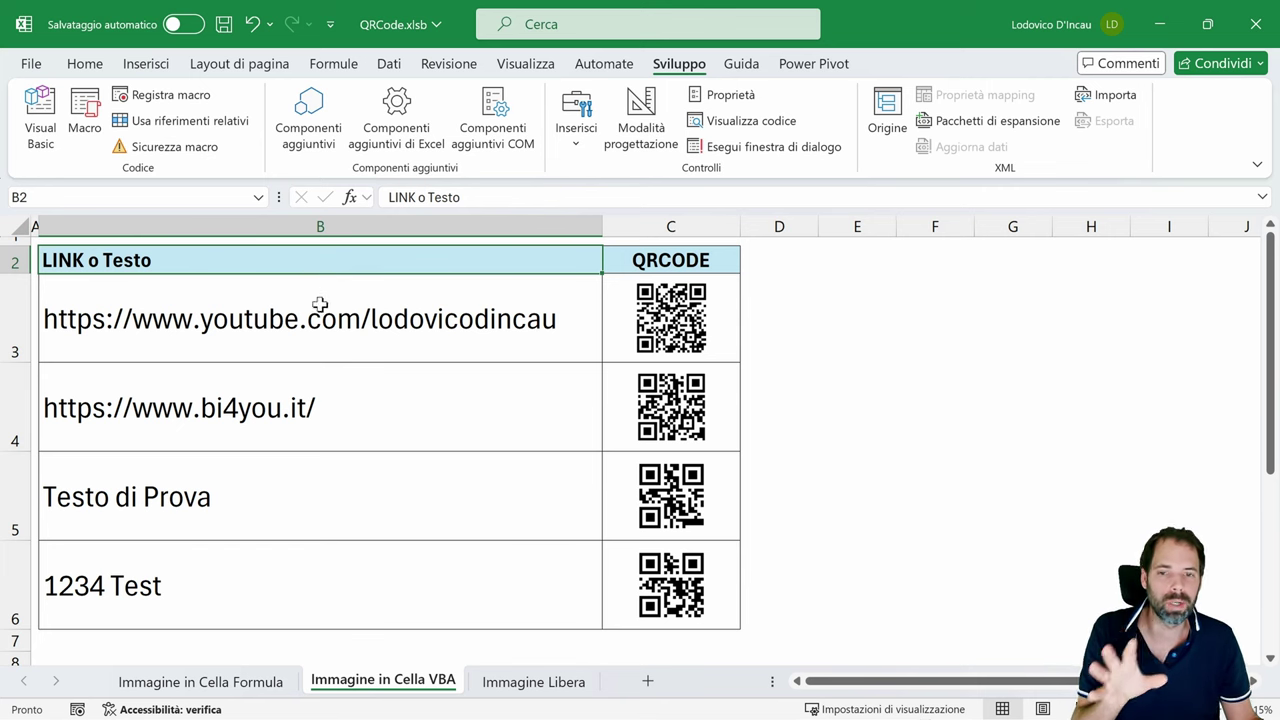
Step: Switch to the Immagine Libera sheet and go through the error correction levels and the QR4Office heading in B2
click(540, 684)
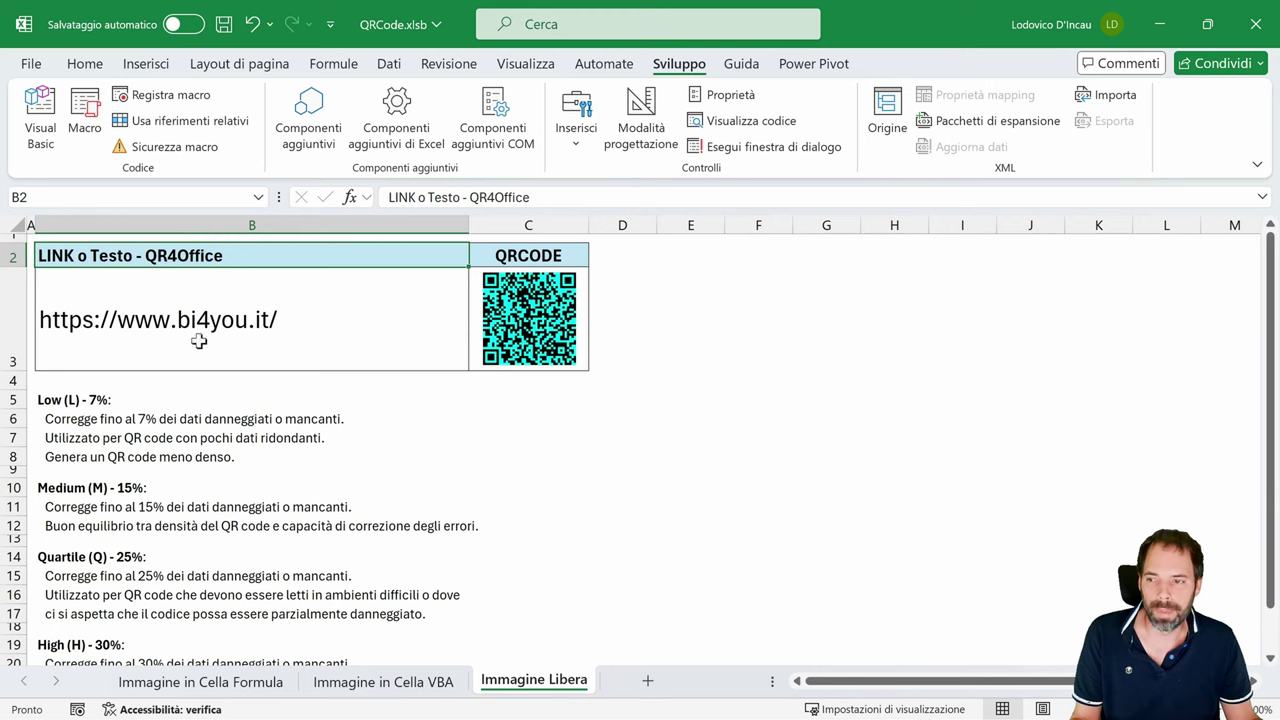
drag(69, 400, 50, 606)
click(190, 256)
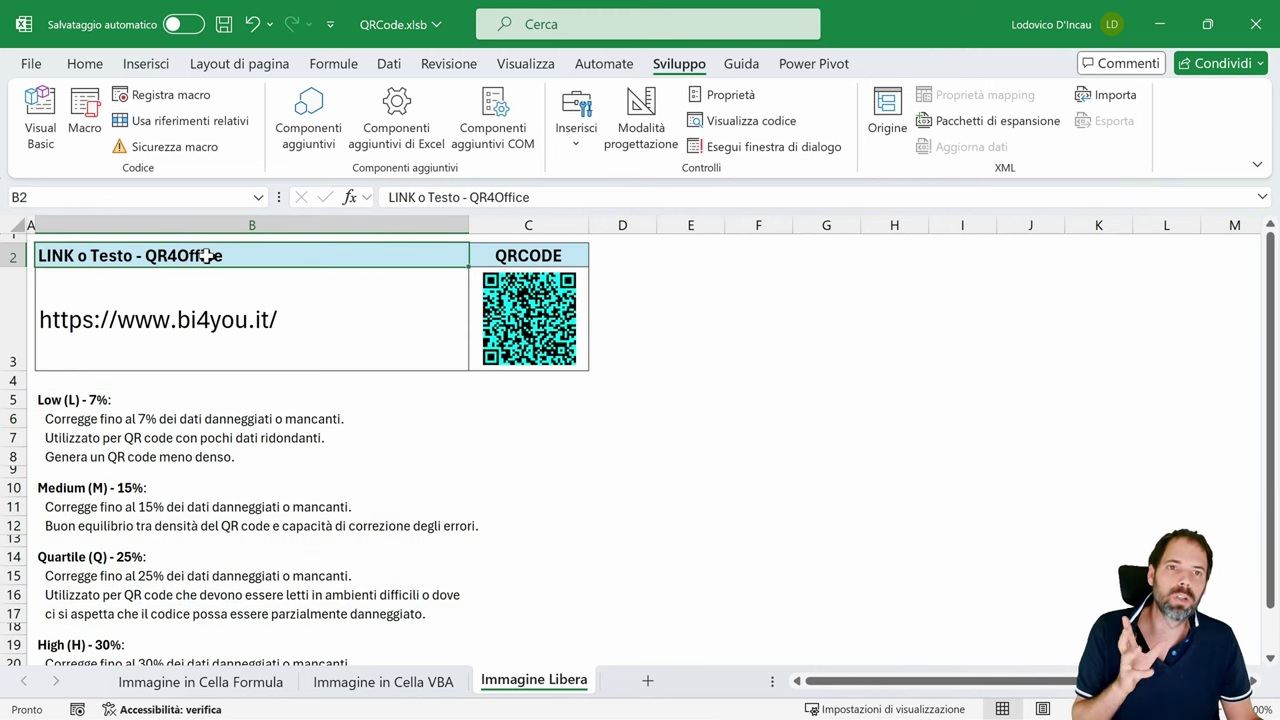
Step: Search the add-ins for "qr4offi", open the QR4Office add-in to view its options, and close it
click(85, 63)
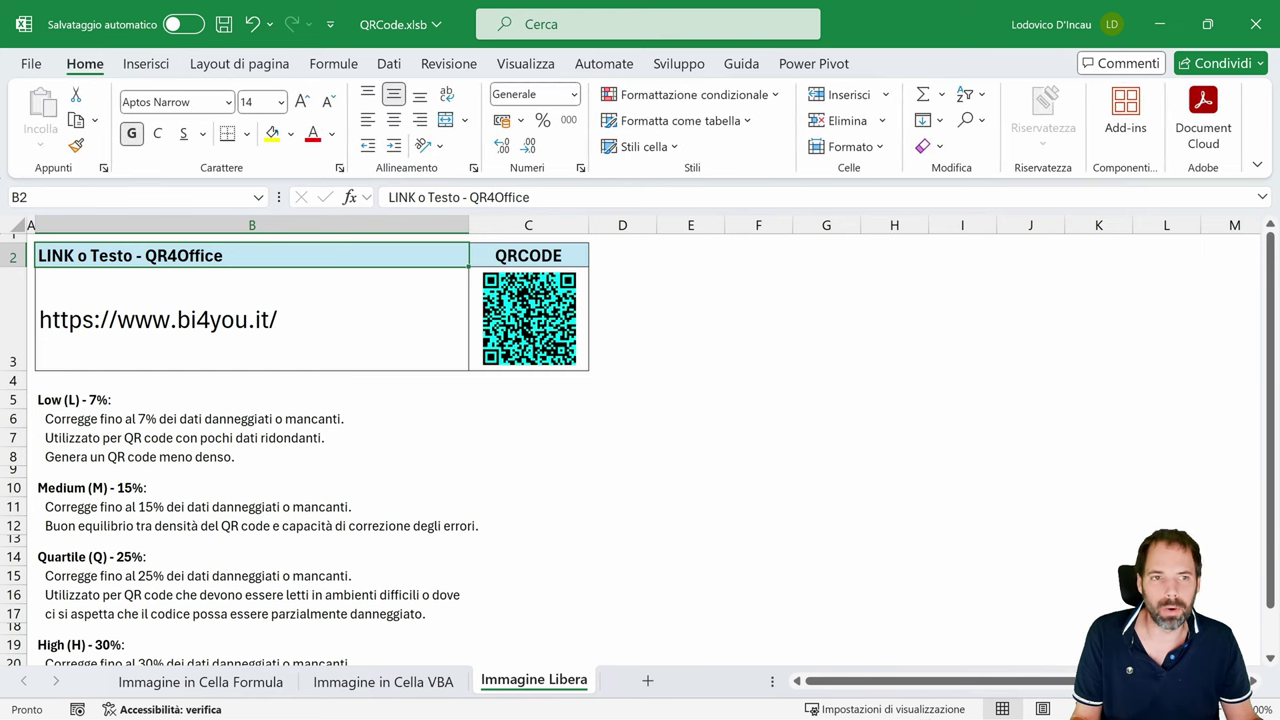
click(1122, 117)
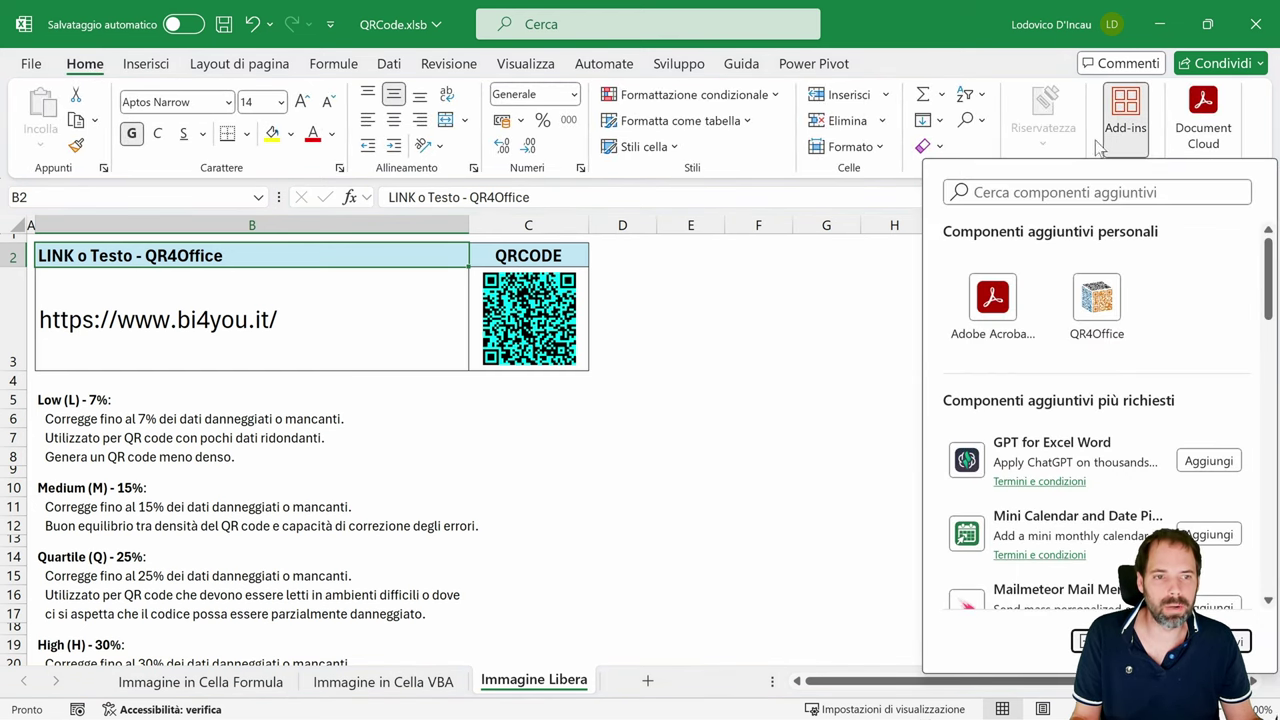
click(1108, 192)
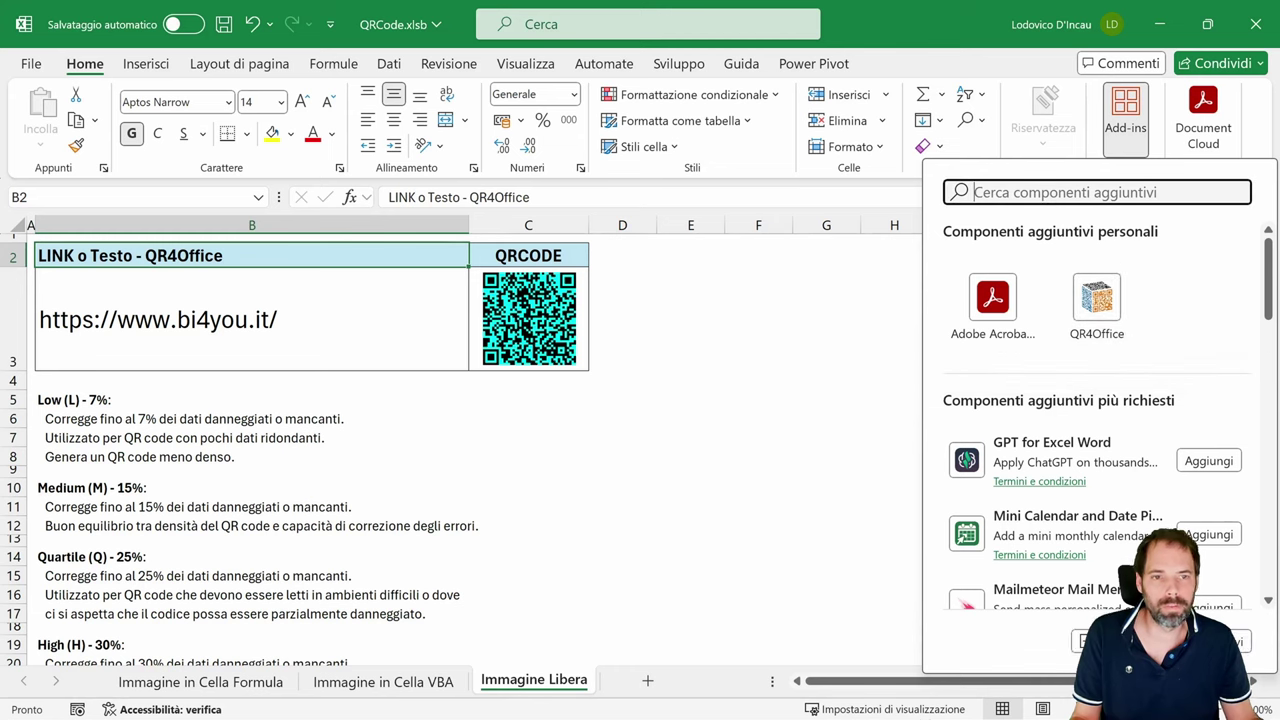
text(qr4offi)
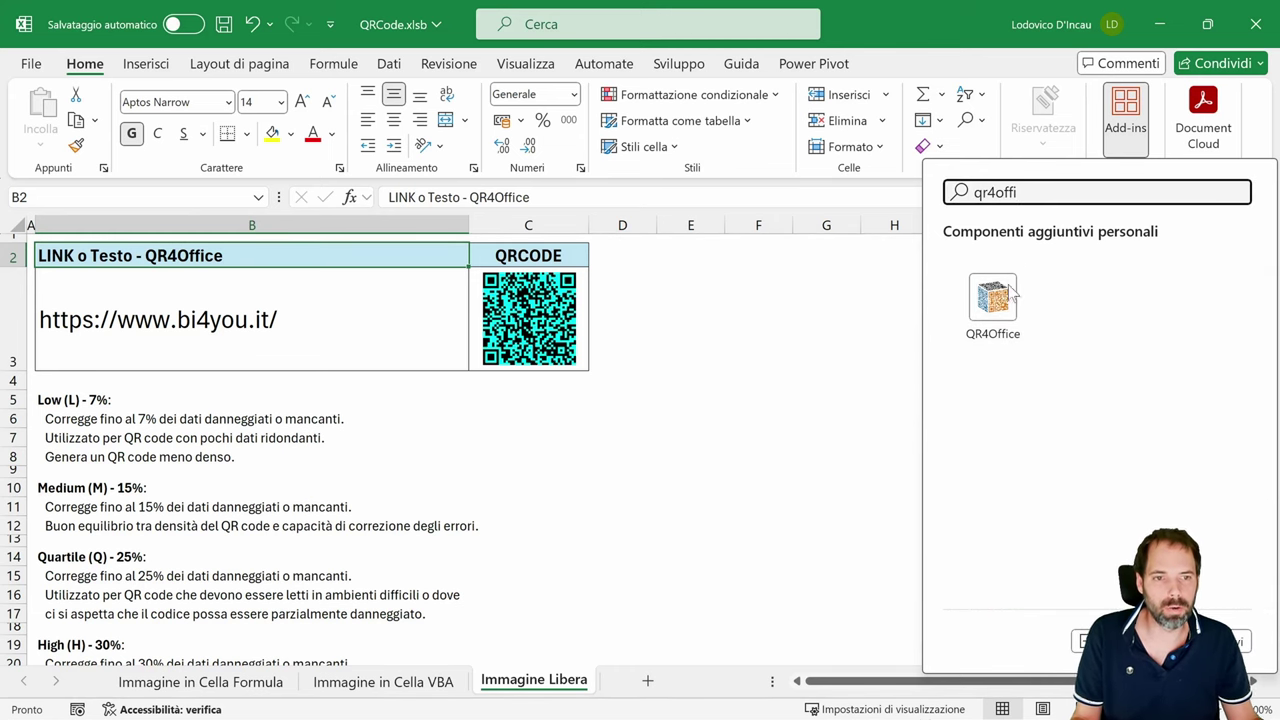
click(1012, 292)
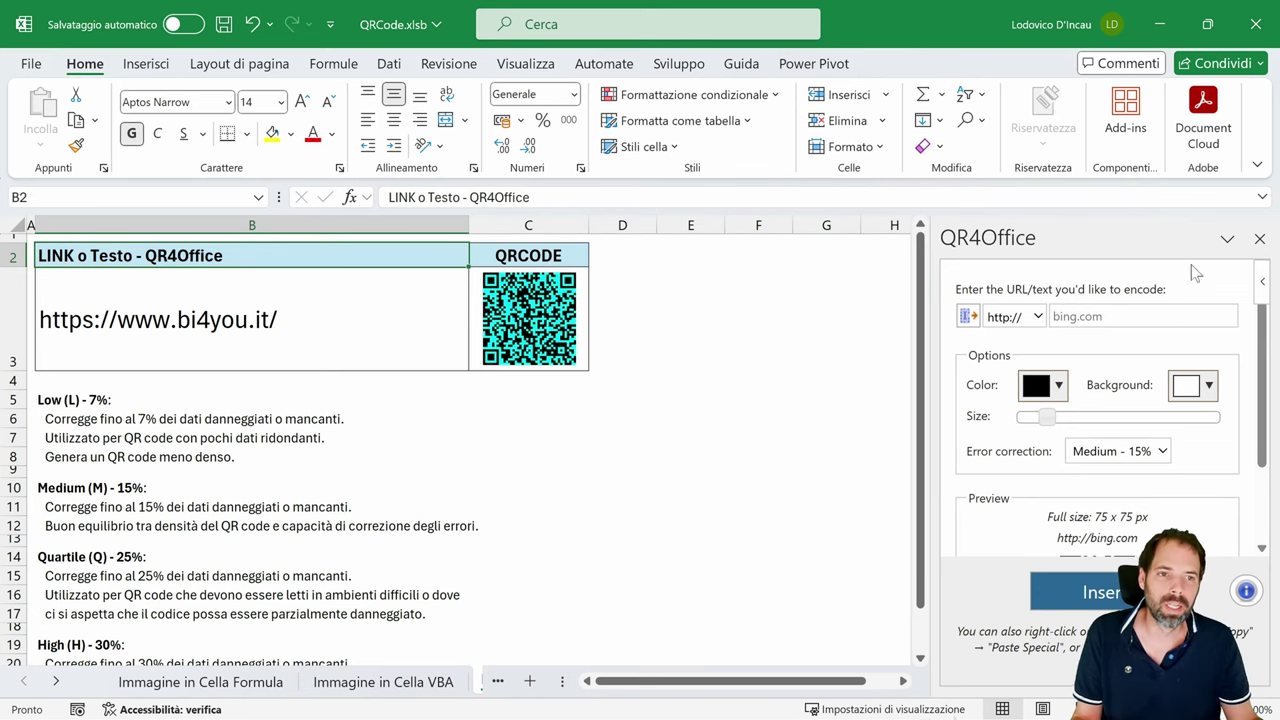
click(1260, 238)
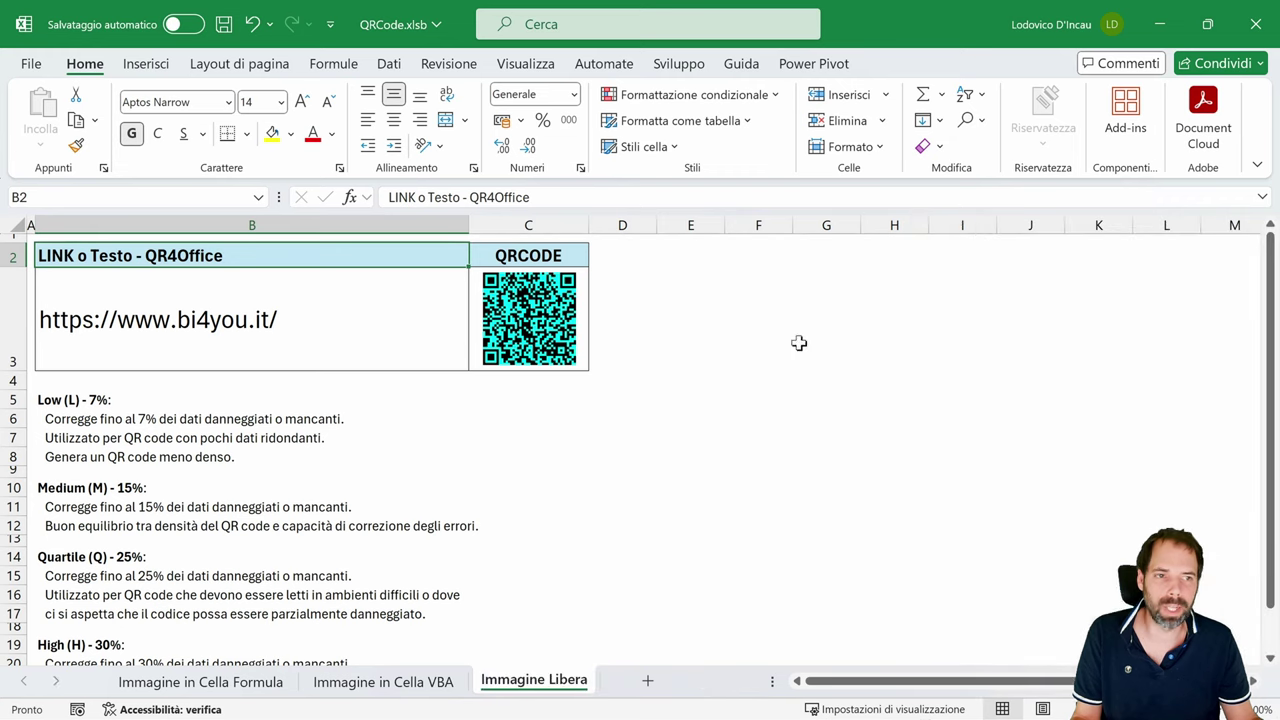
click(1118, 128)
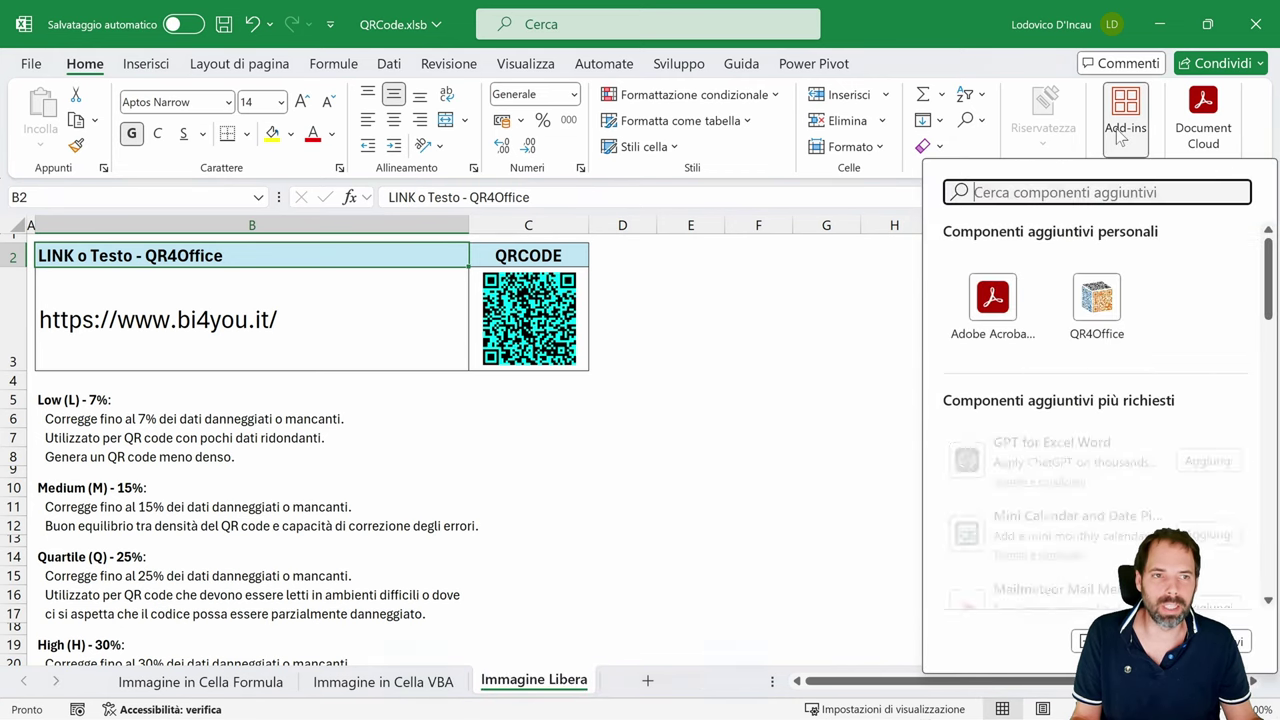
click(1096, 298)
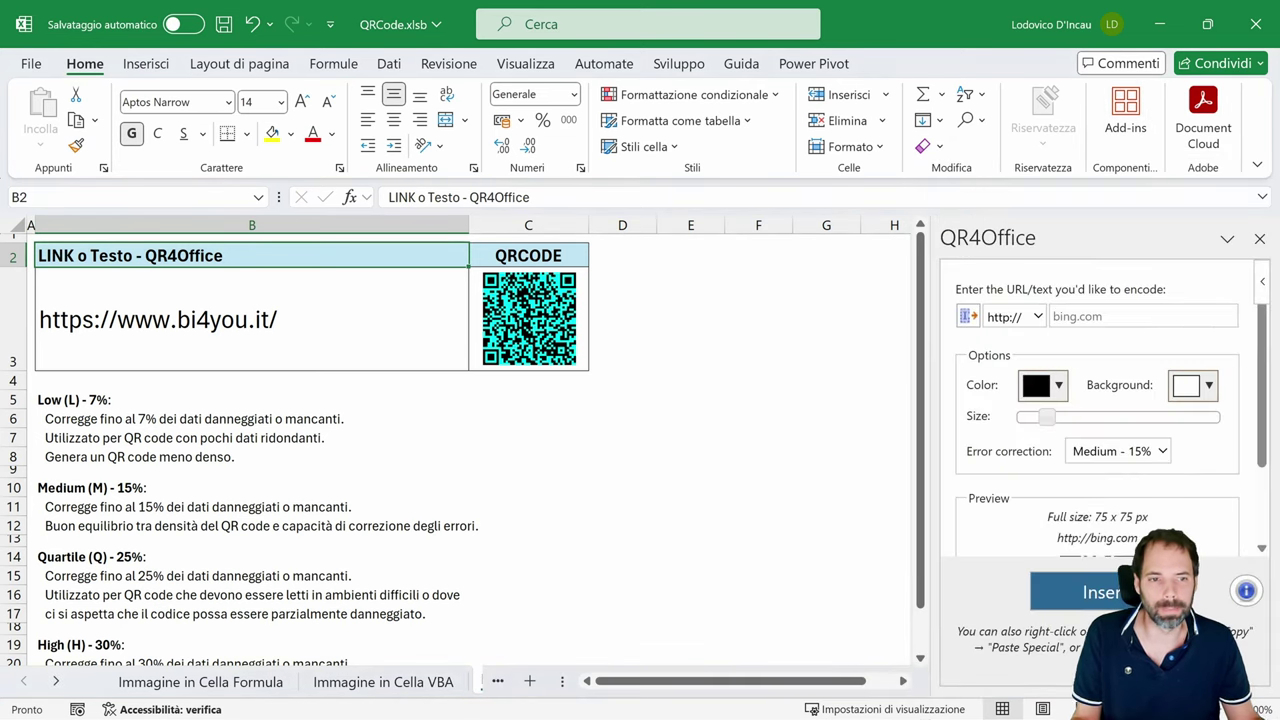
click(1054, 316)
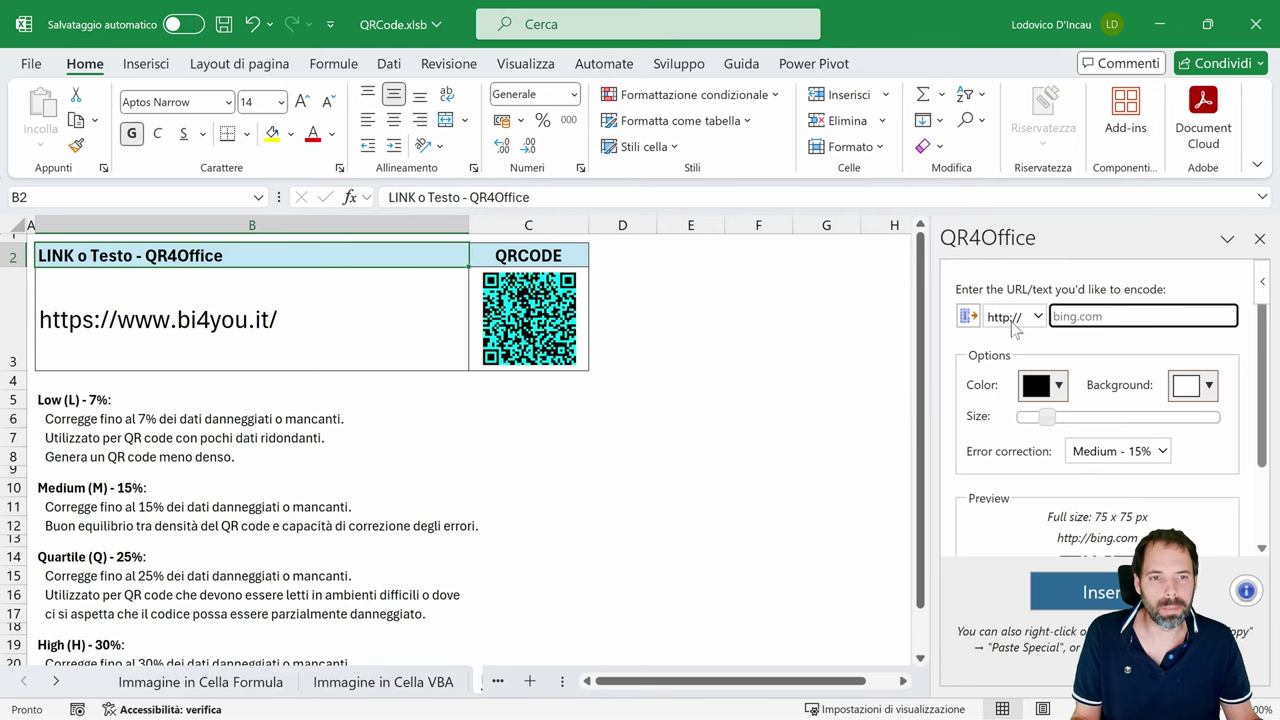
click(1038, 318)
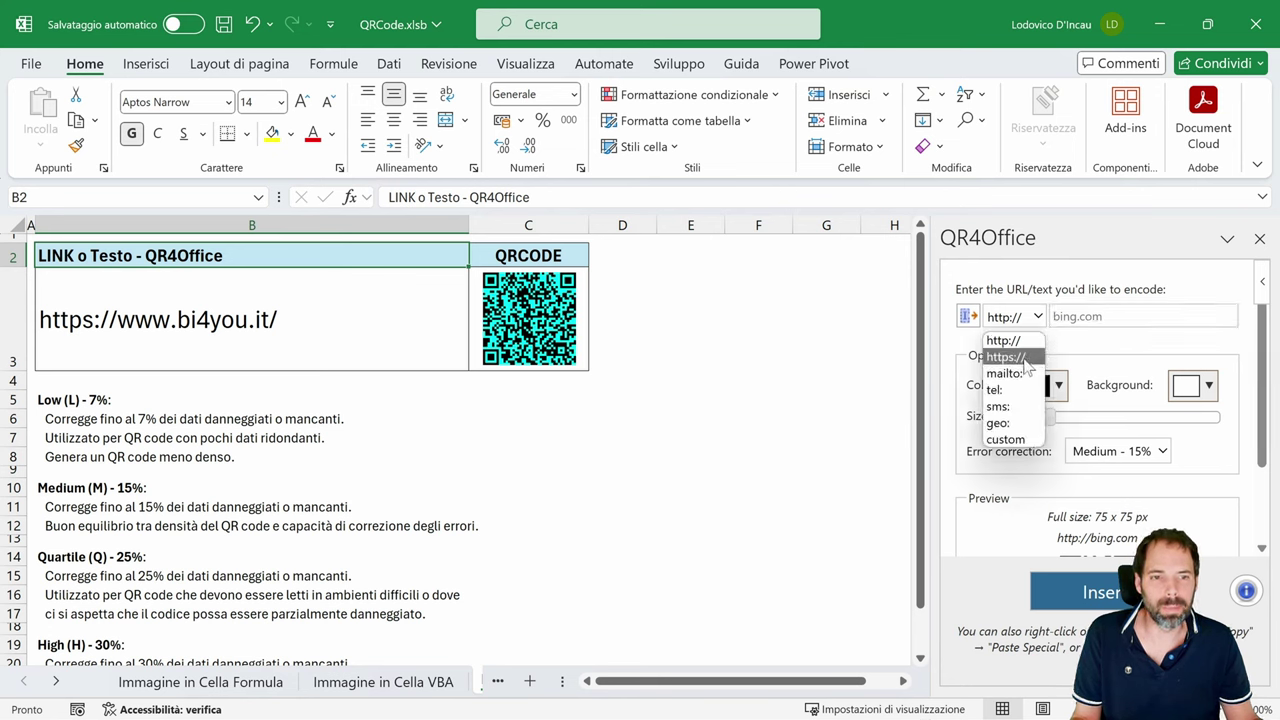
click(1022, 360)
double_click(152, 320)
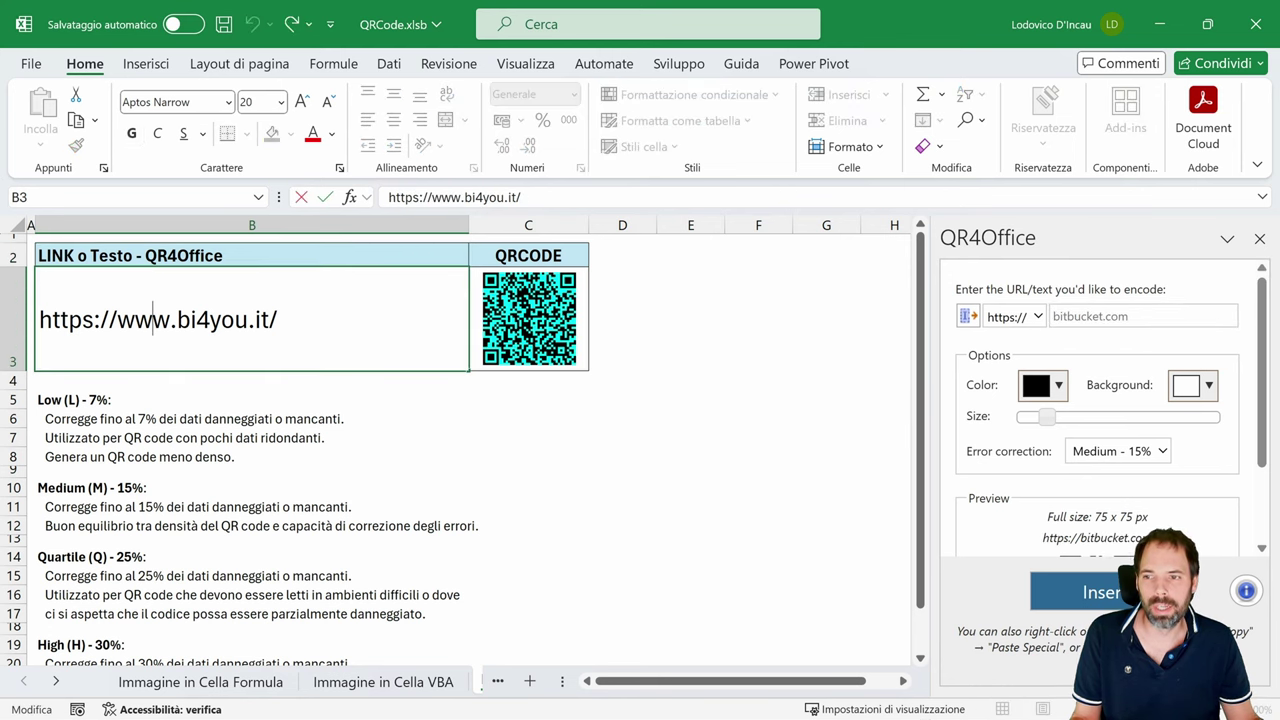
drag(278, 320, 118, 320)
key(ctrl+c)
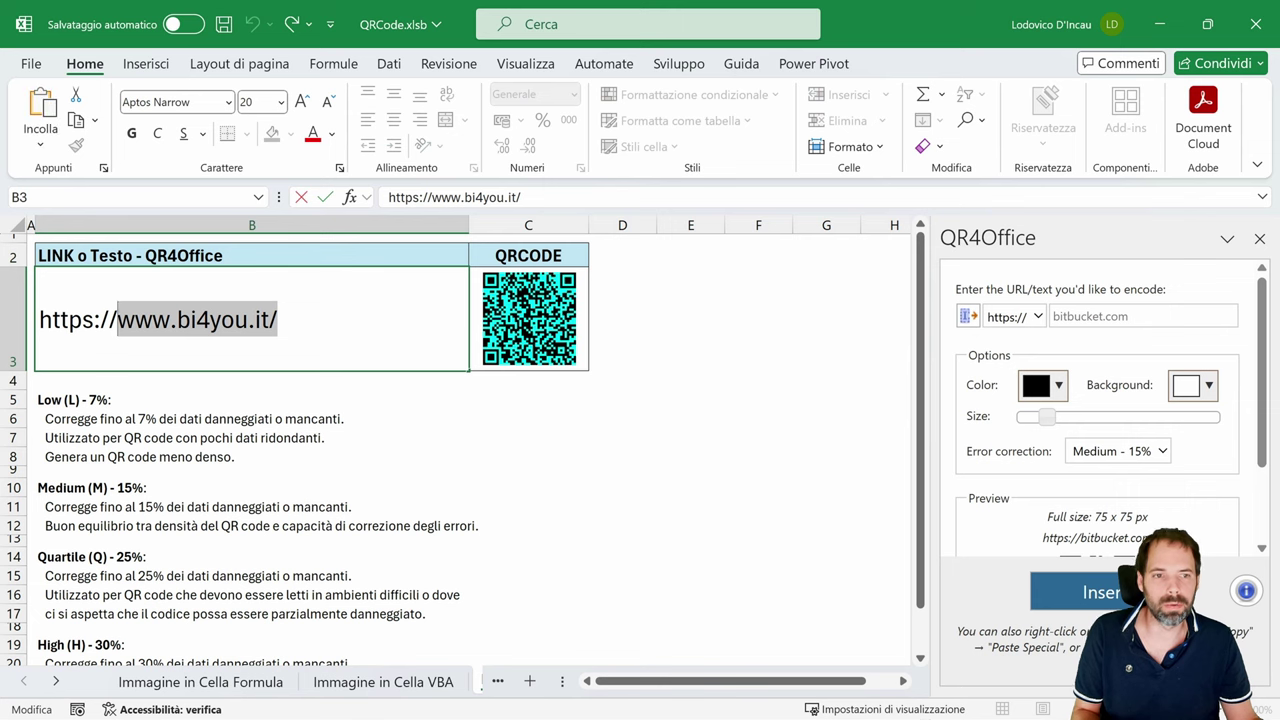
click(1140, 316)
key(ctrl+v)
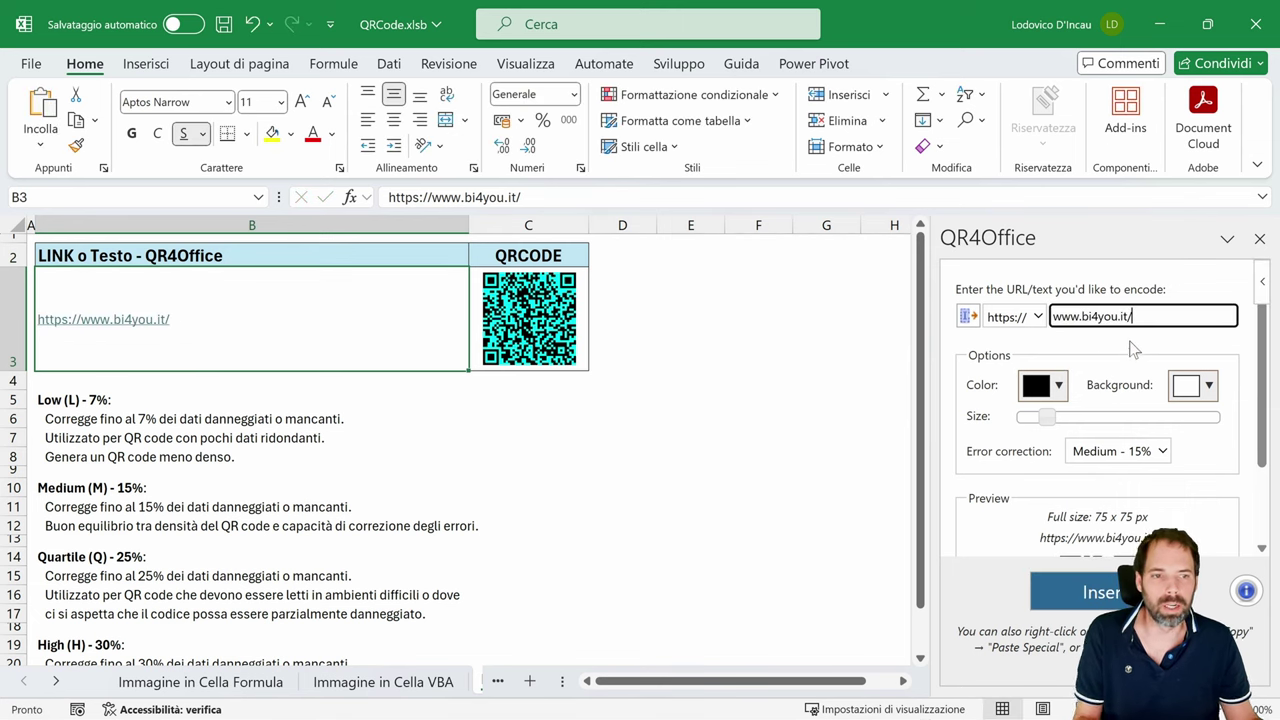
key(BackSpace)
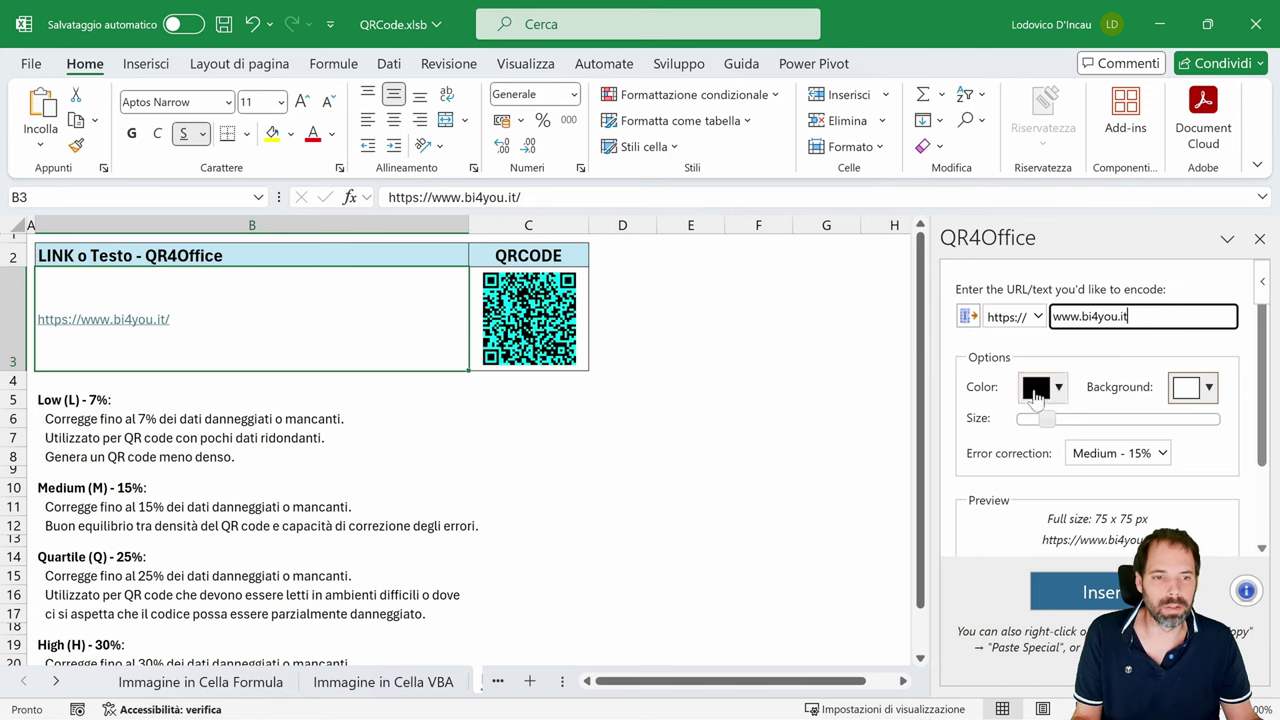
Step: Set the QR code's background color to light pink and check the QR code preview
click(1198, 388)
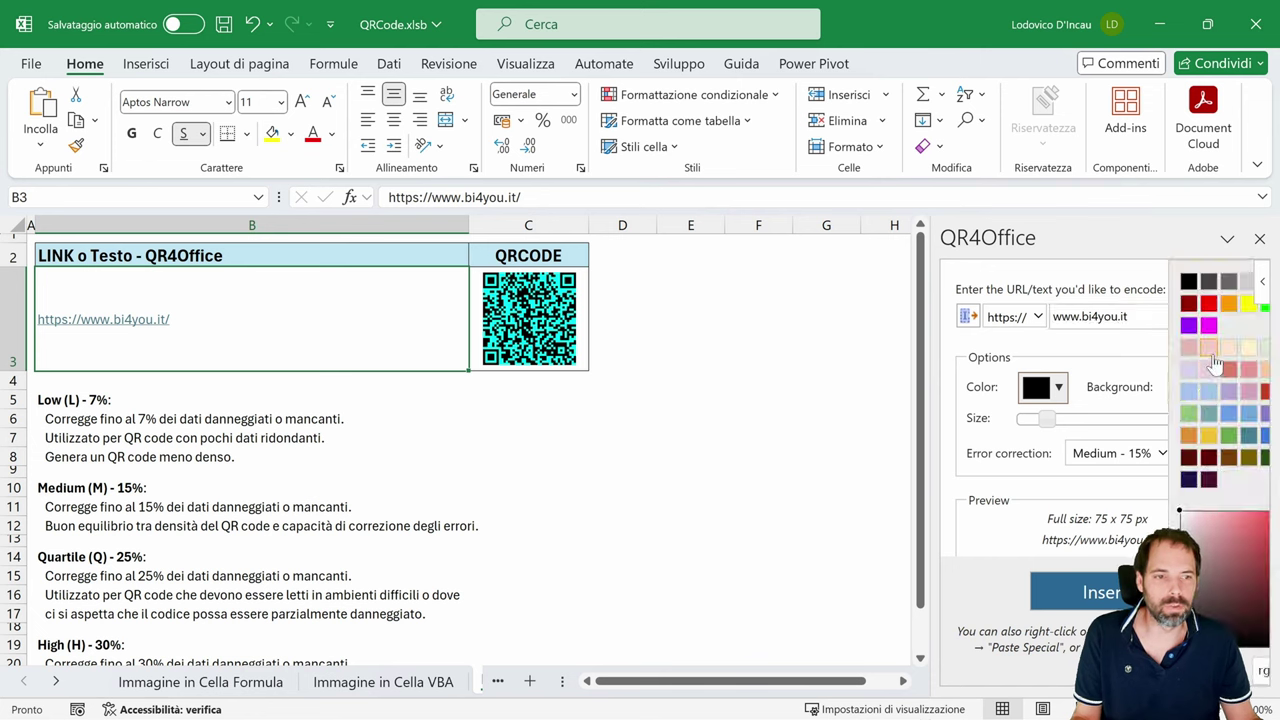
click(1189, 348)
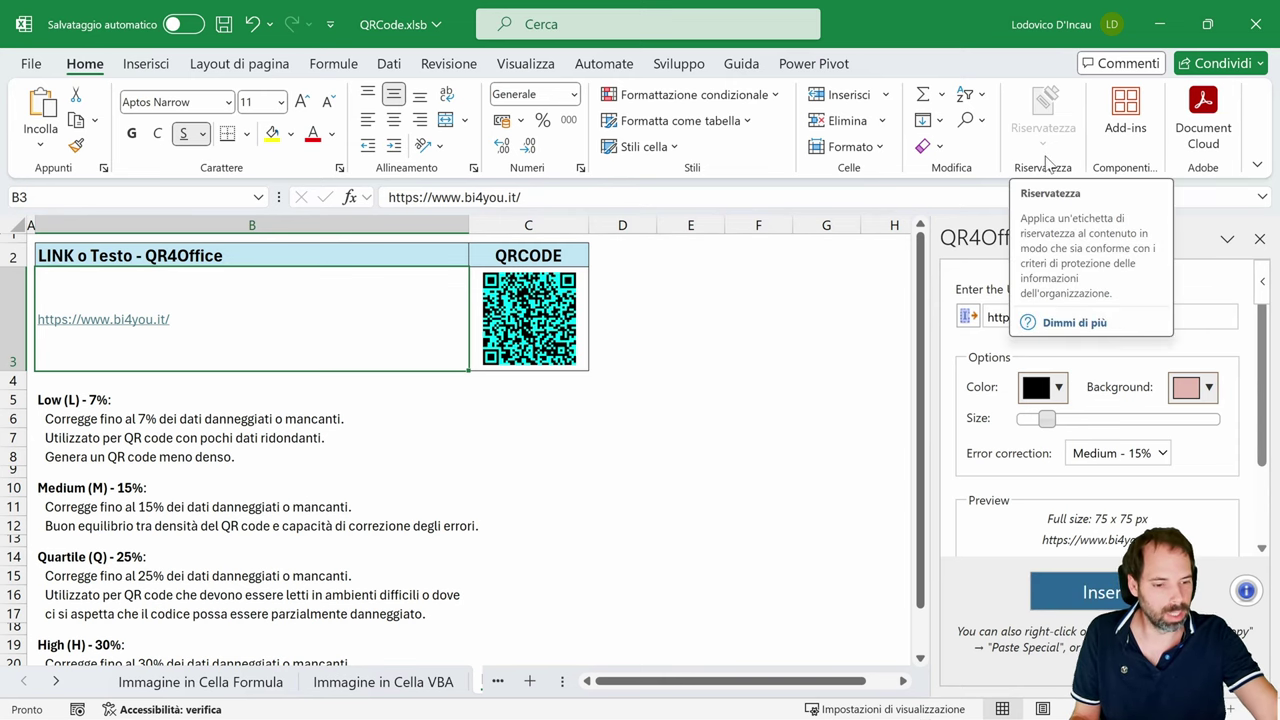
drag(1000, 25, 606, 44)
scroll(748, 512, down, 2)
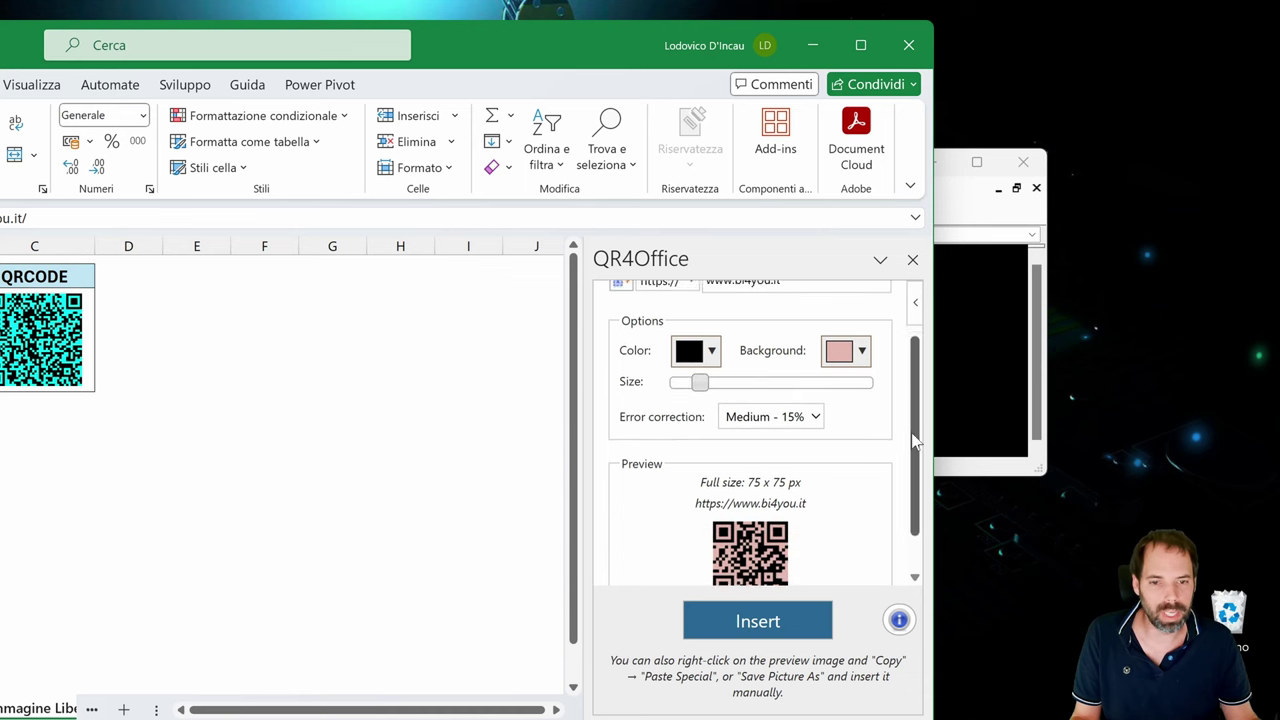
mouse_move(702, 336)
mouse_down()
mouse_move(757, 343)
mouse_move(700, 341)
mouse_up()
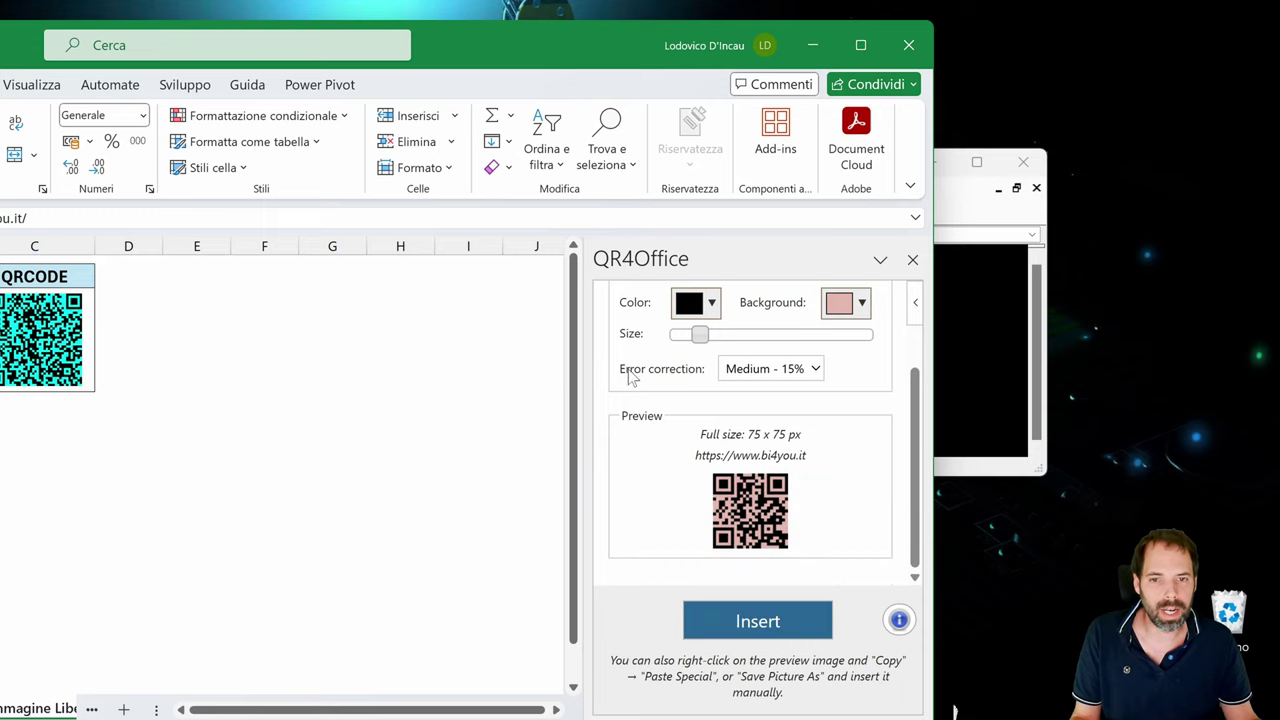
scroll(852, 163, down, 1)
click(861, 45)
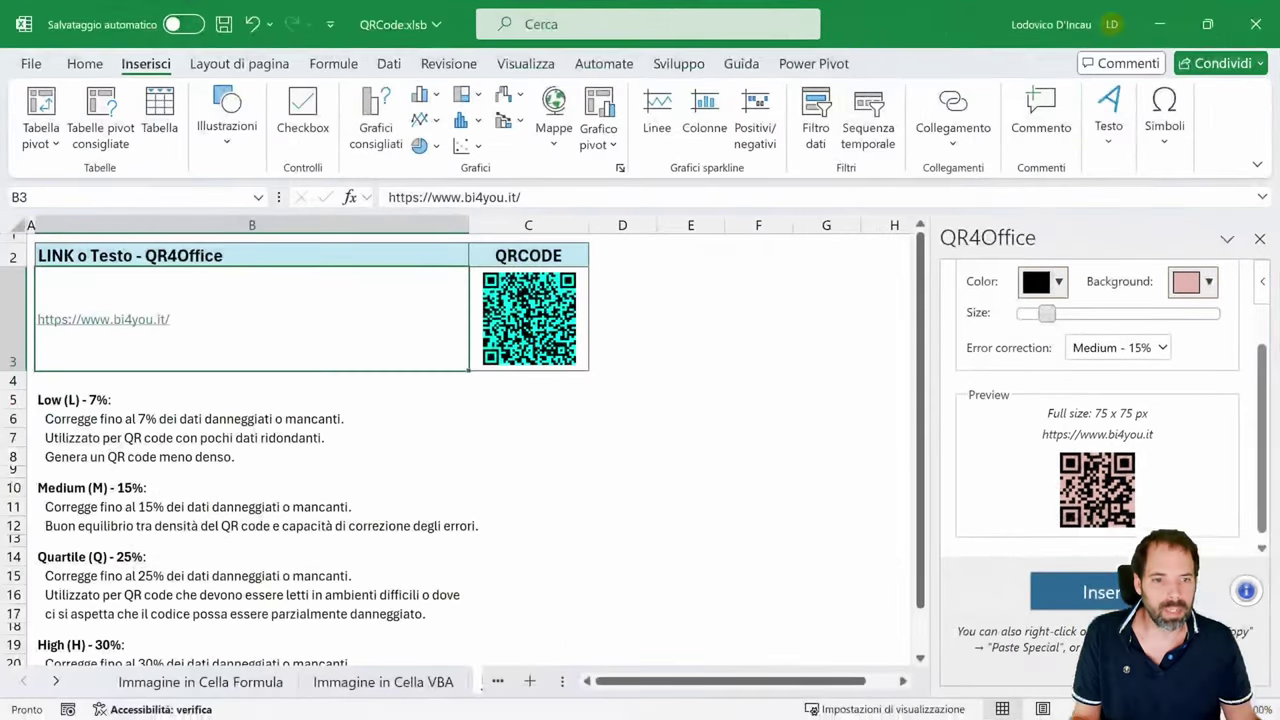
Step: Set the error correction to High - 30% and review the Low (L) and High (H) level descriptions in column B
click(1145, 354)
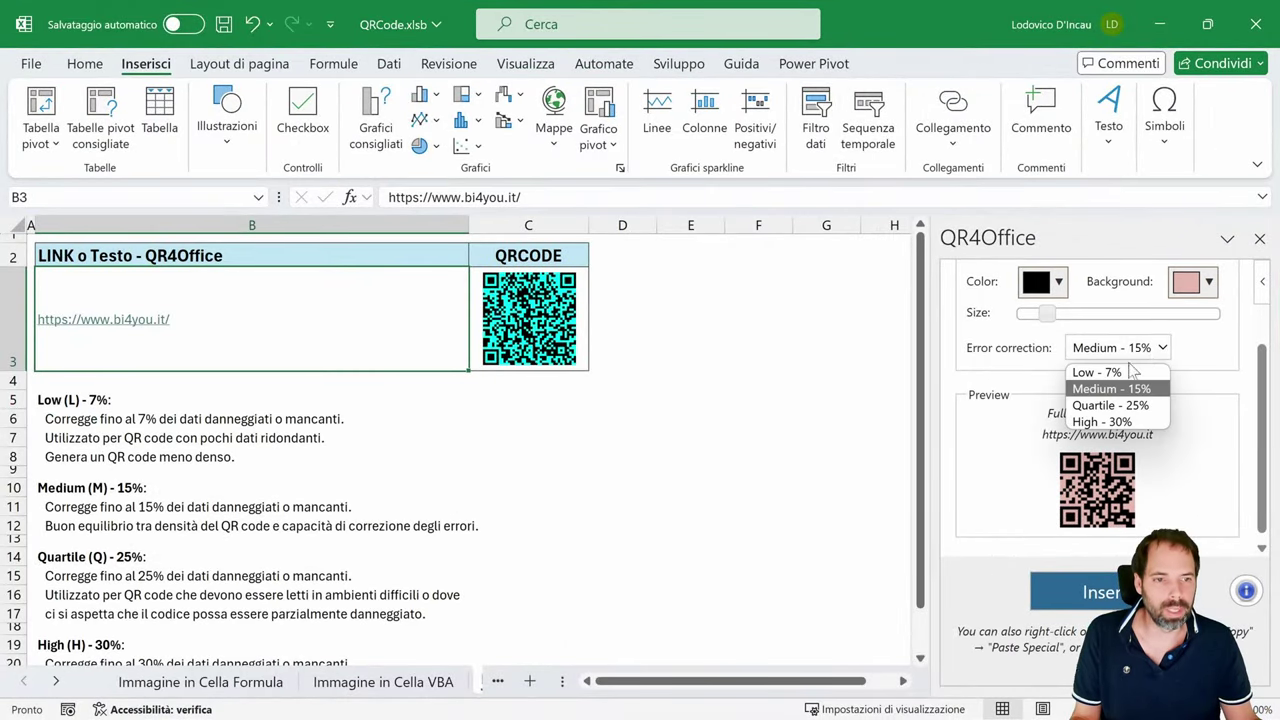
click(1105, 422)
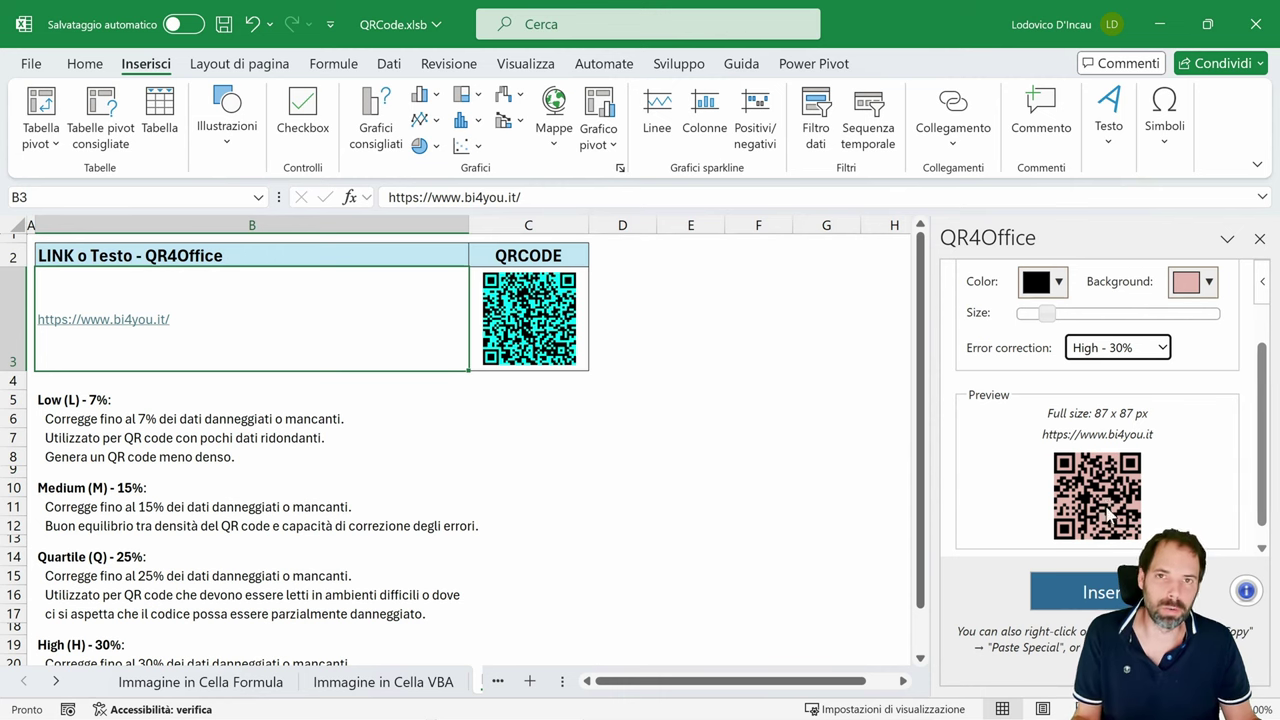
click(210, 456)
click(52, 398)
scroll(60, 410, down, 3)
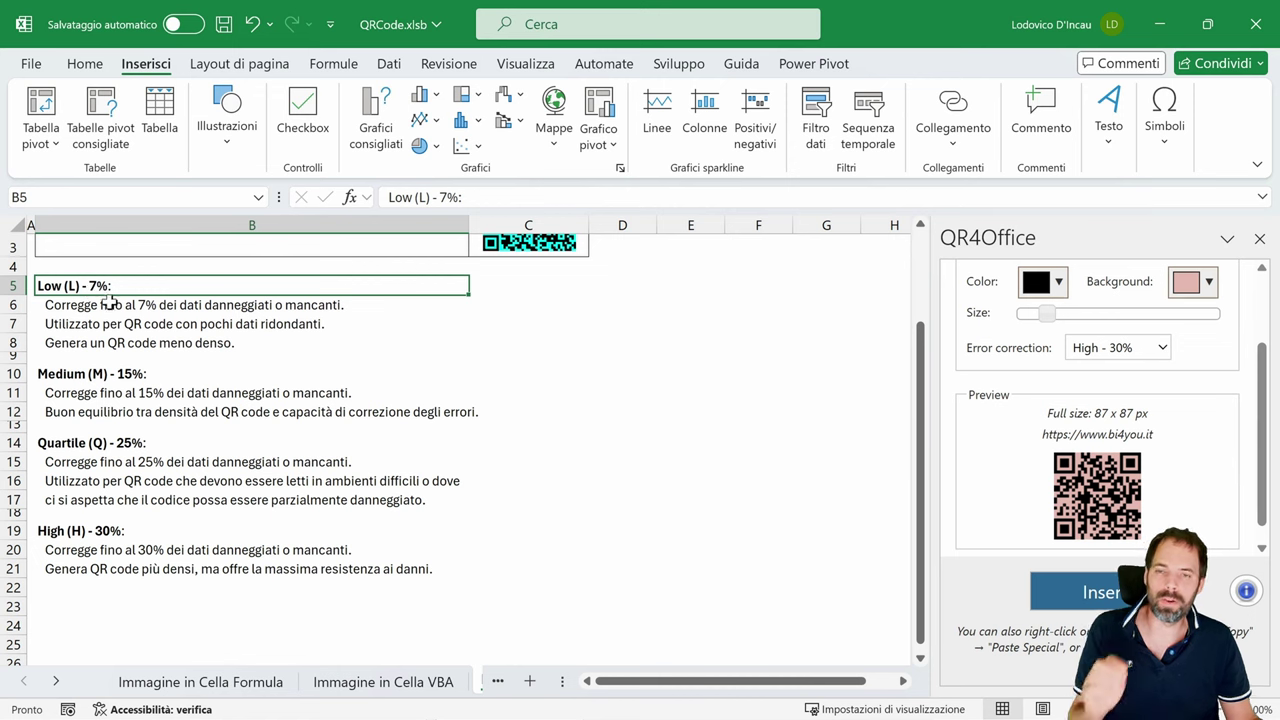
click(85, 529)
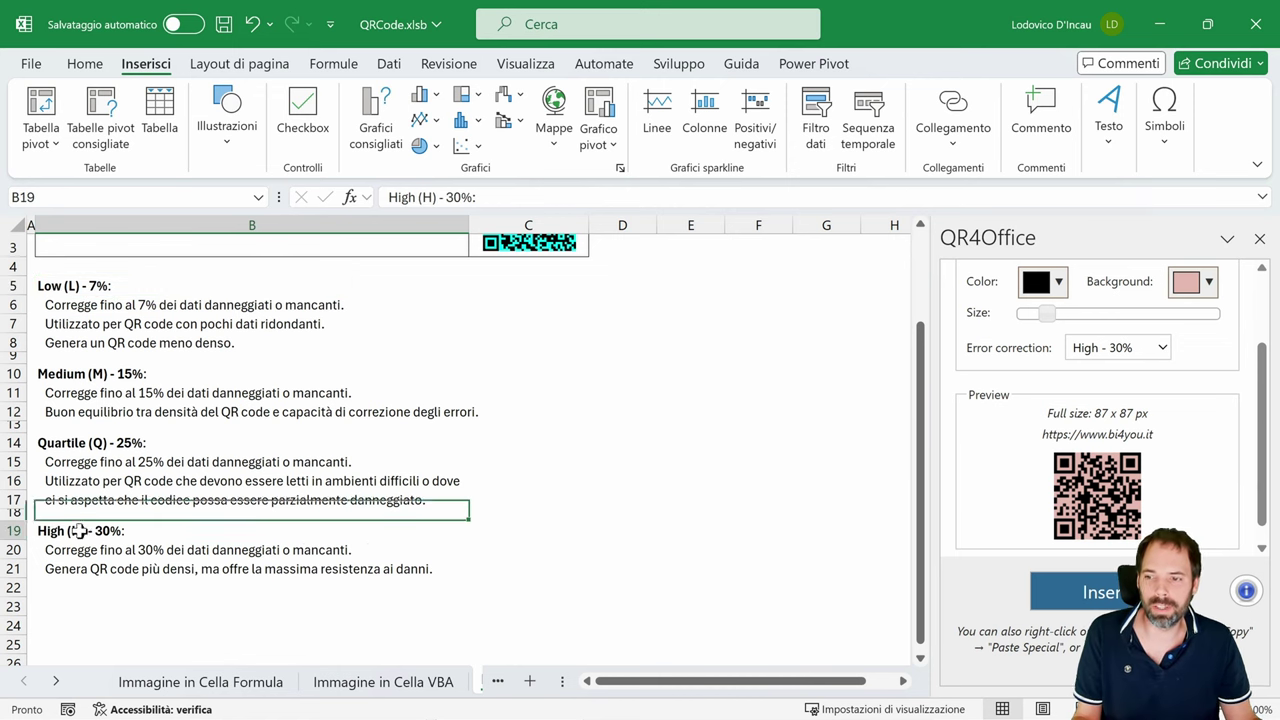
click(82, 552)
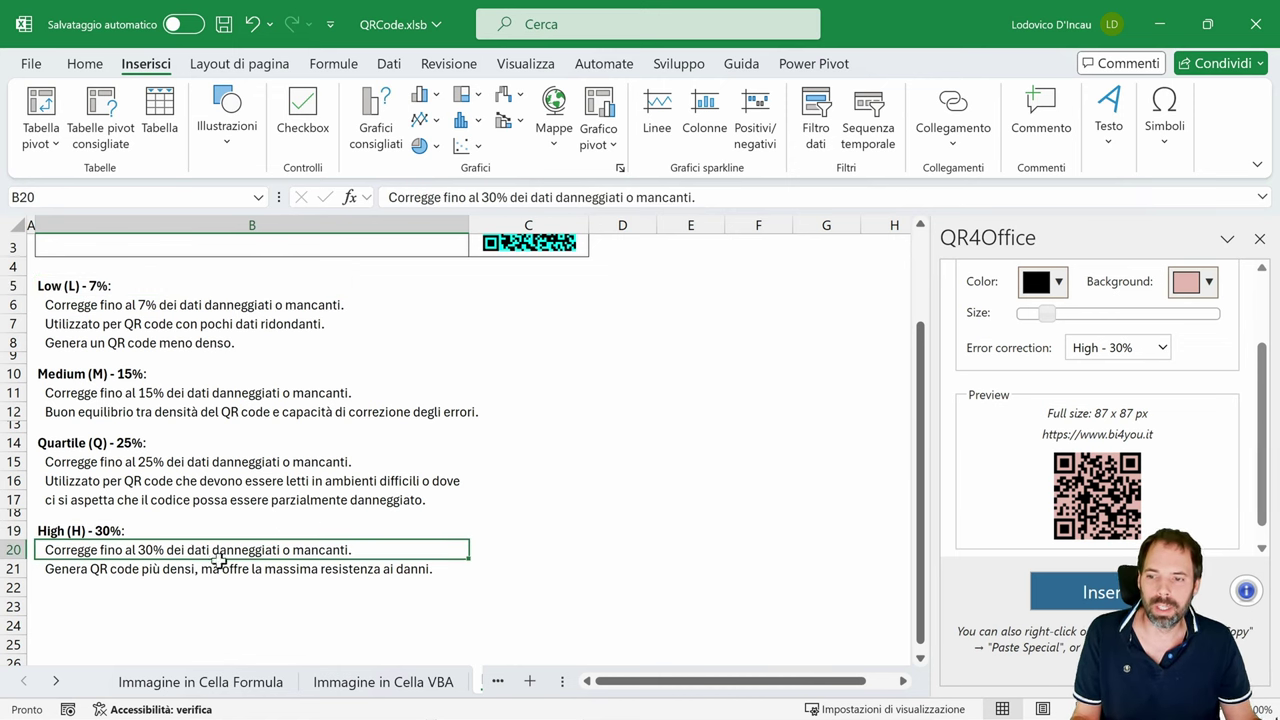
click(88, 566)
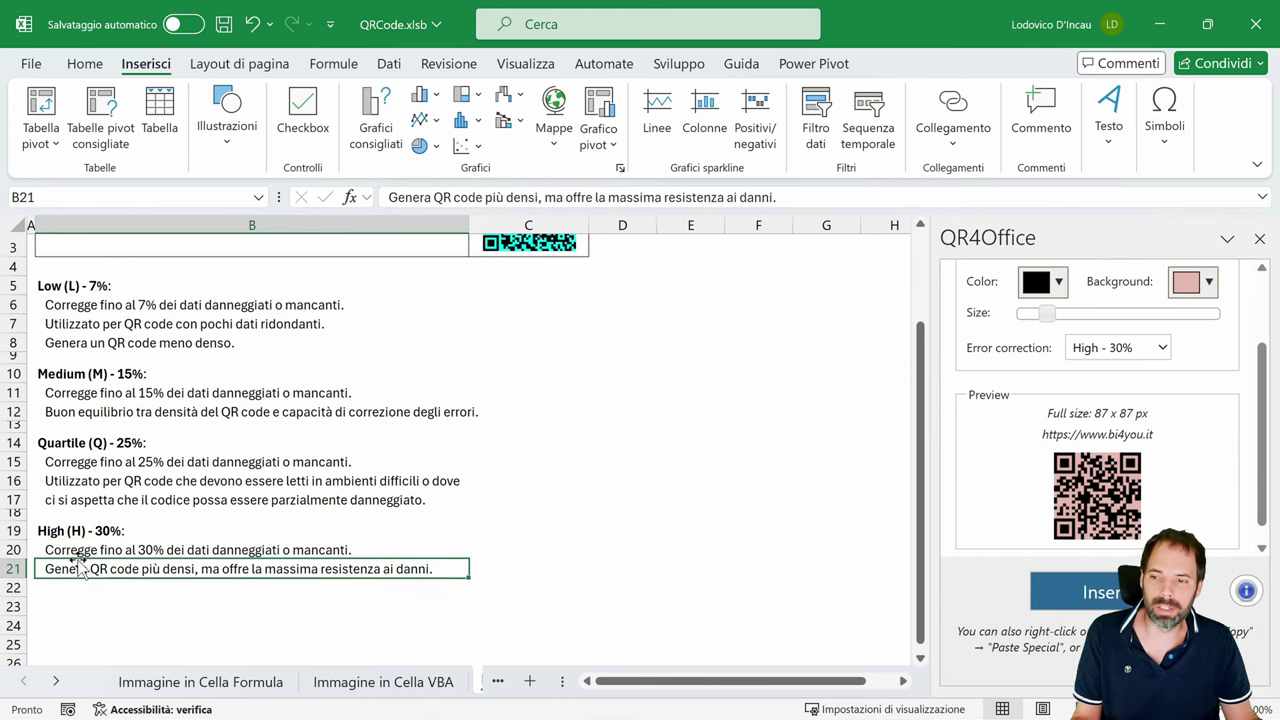
click(70, 535)
Step: Try the Low - 7% error correction to compare its preview, and set the level back to High - 30%
click(1165, 356)
click(1103, 452)
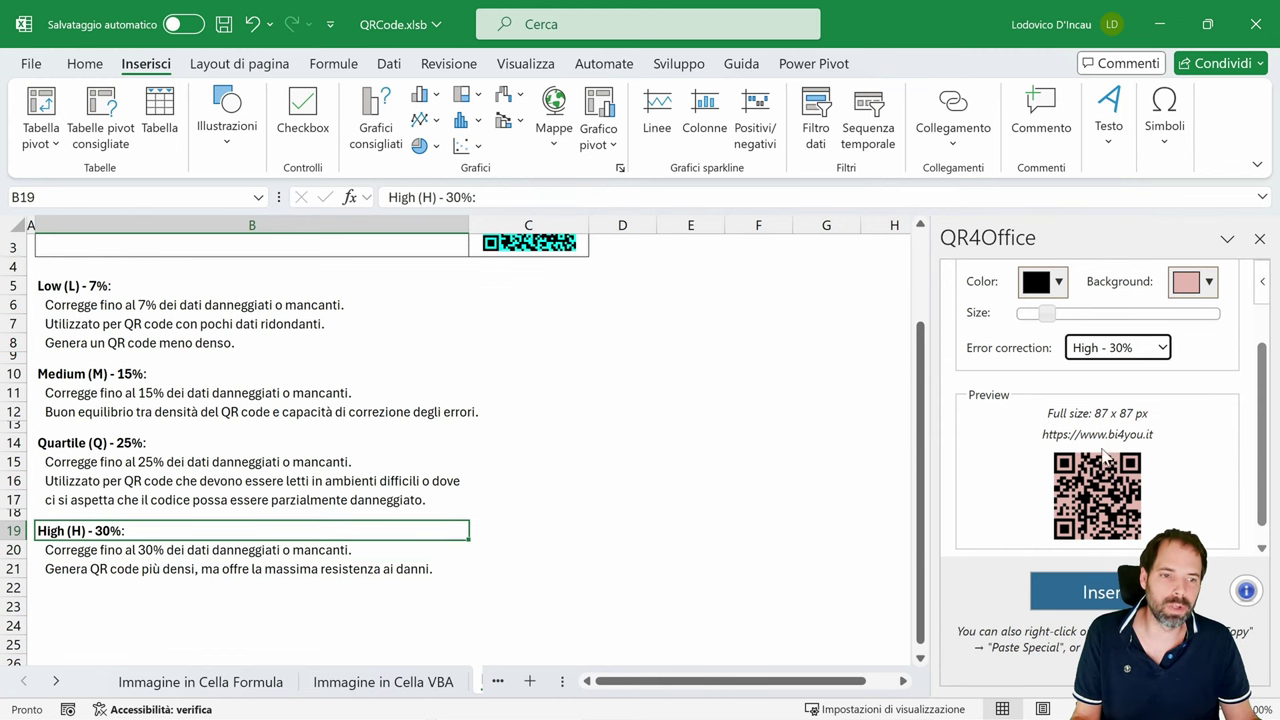
scroll(391, 386, up, 2)
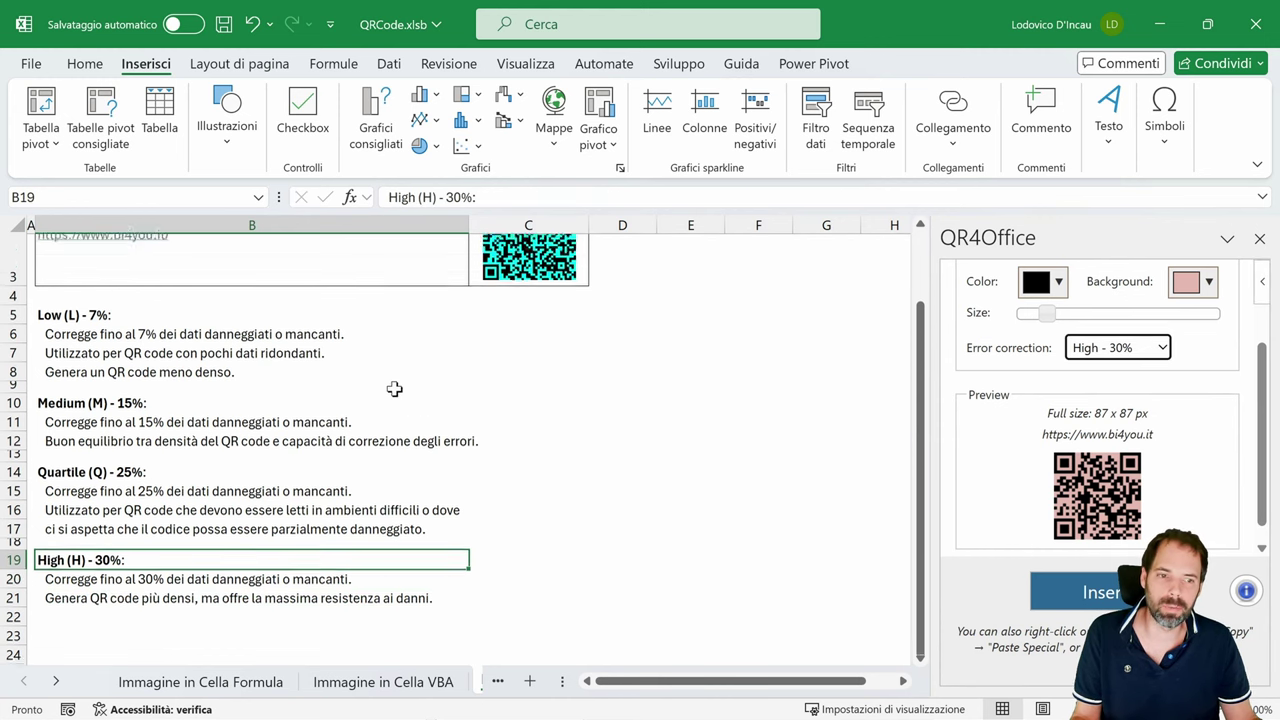
click(1160, 350)
click(1120, 373)
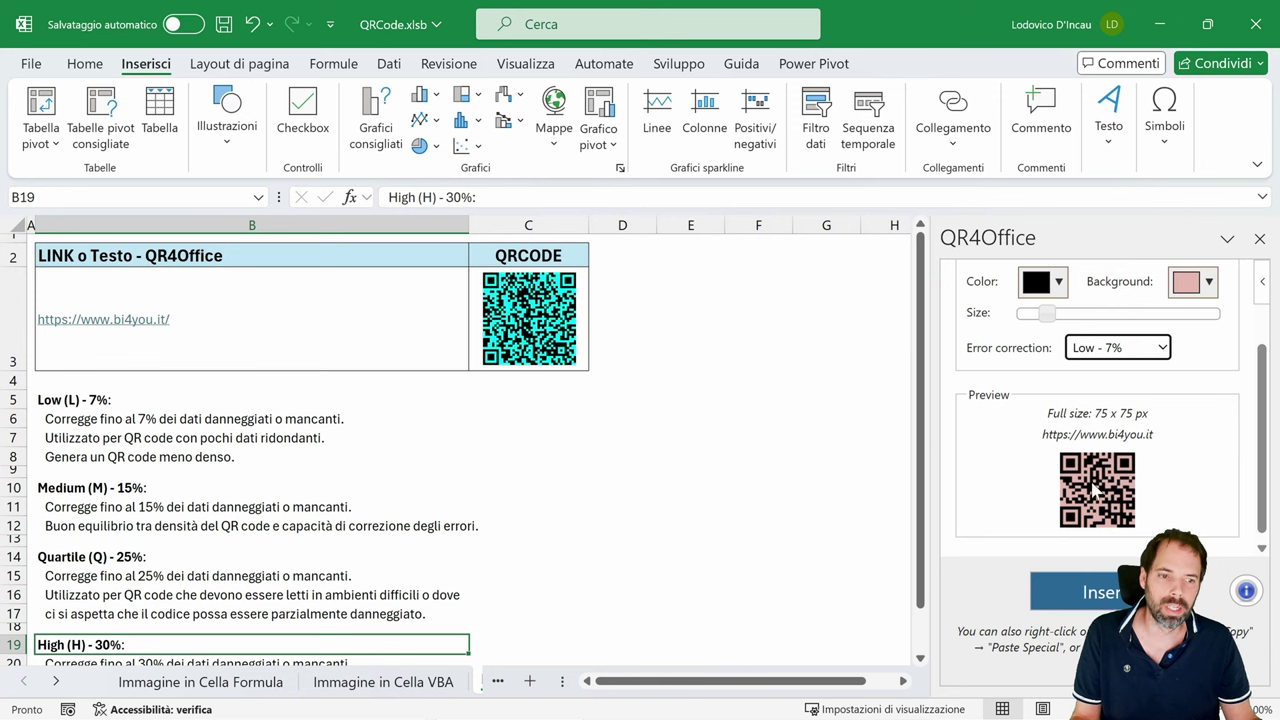
click(1145, 354)
click(1122, 430)
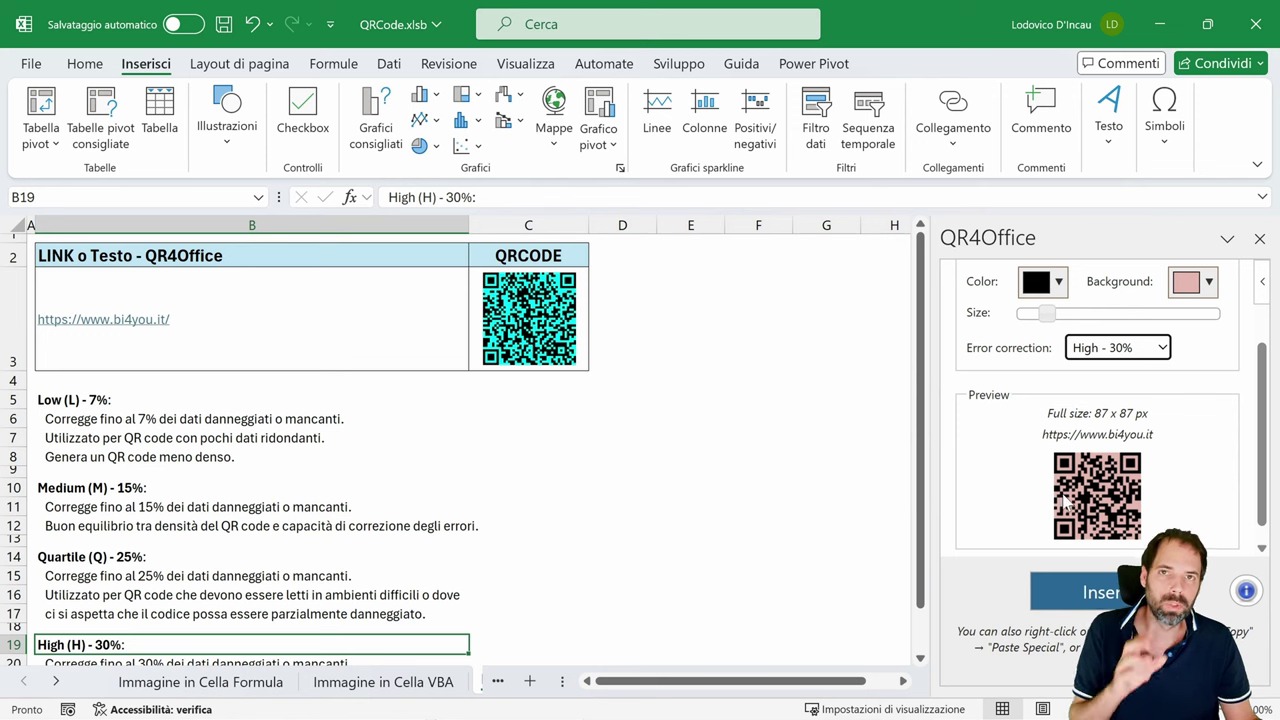
Step: Insert the generated QR code into the sheet and place it over columns E and F in row 3
click(1078, 590)
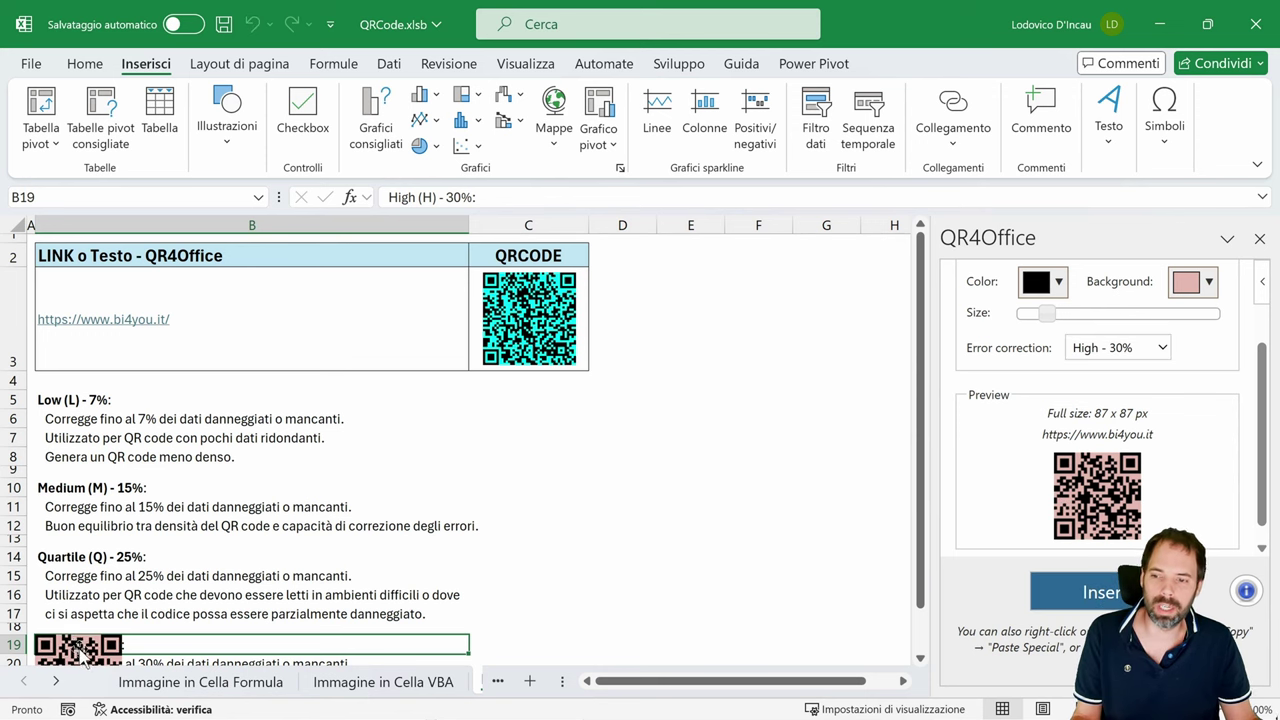
drag(85, 650, 719, 334)
Step: Paste the QR code picture into a new blank PowerPoint presentation and place it above the title text
mouse_move(650, 718)
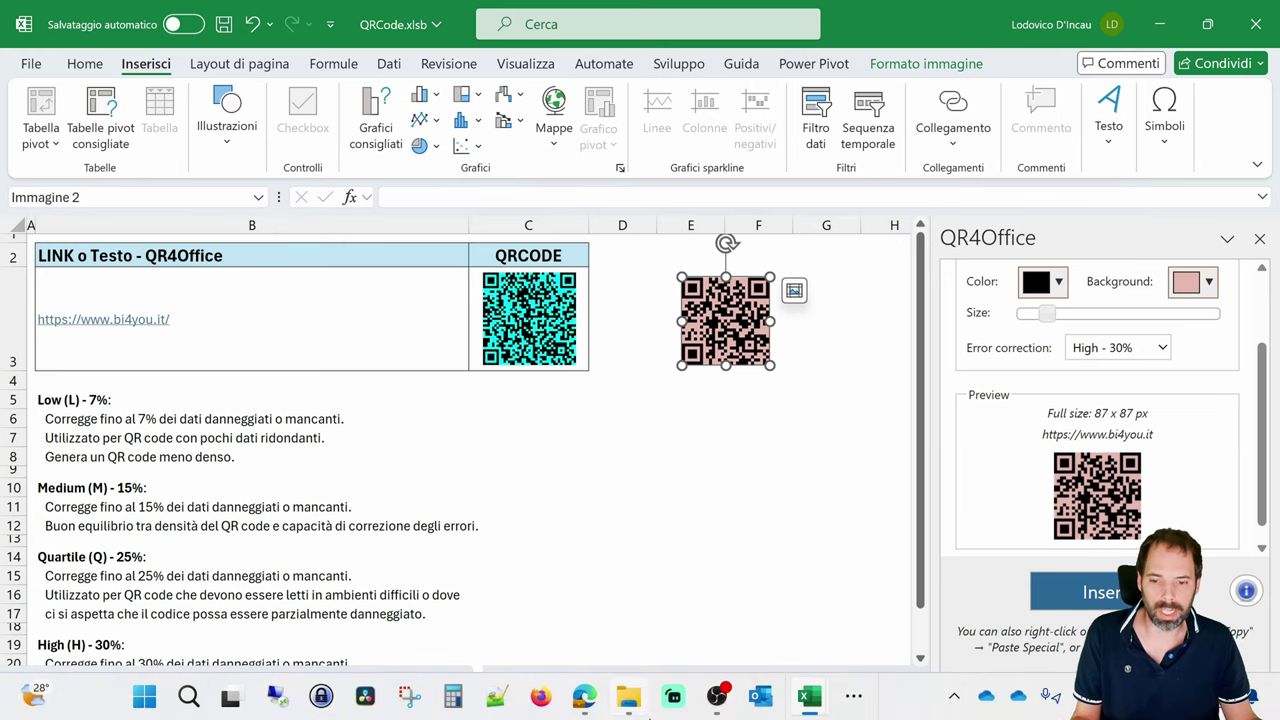
click(188, 697)
text(po)
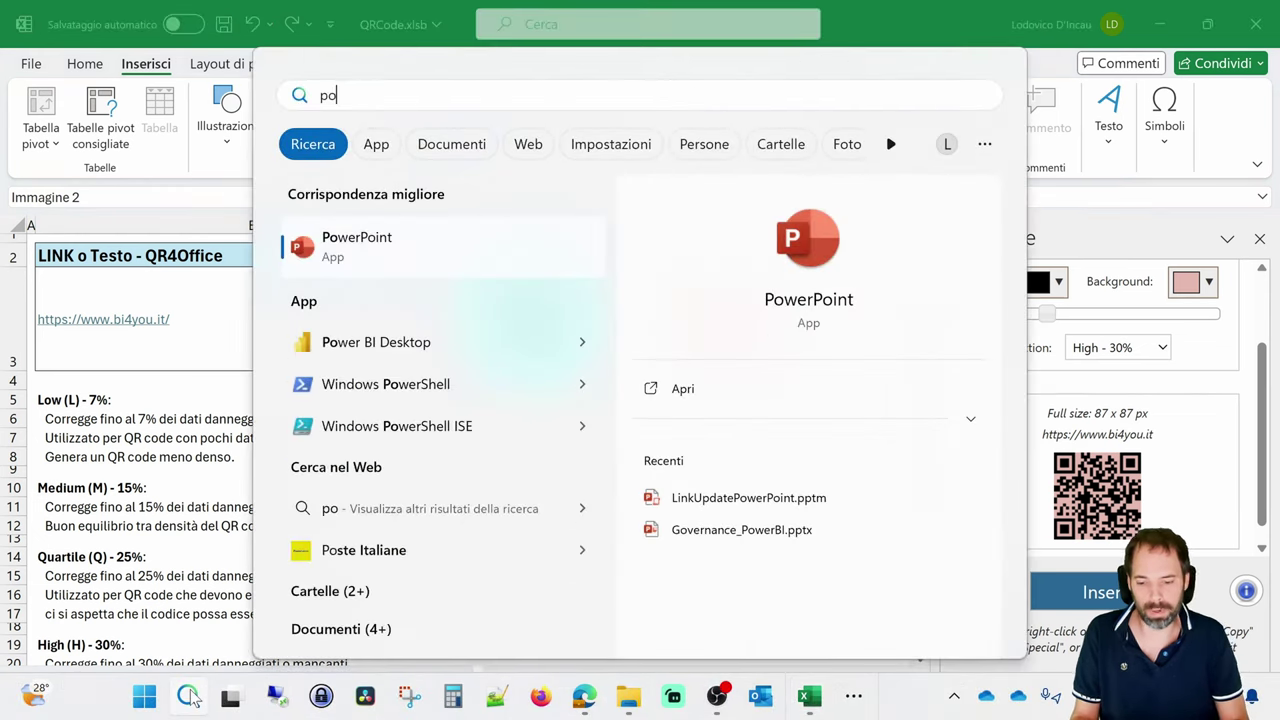
text(wer)
key(Return)
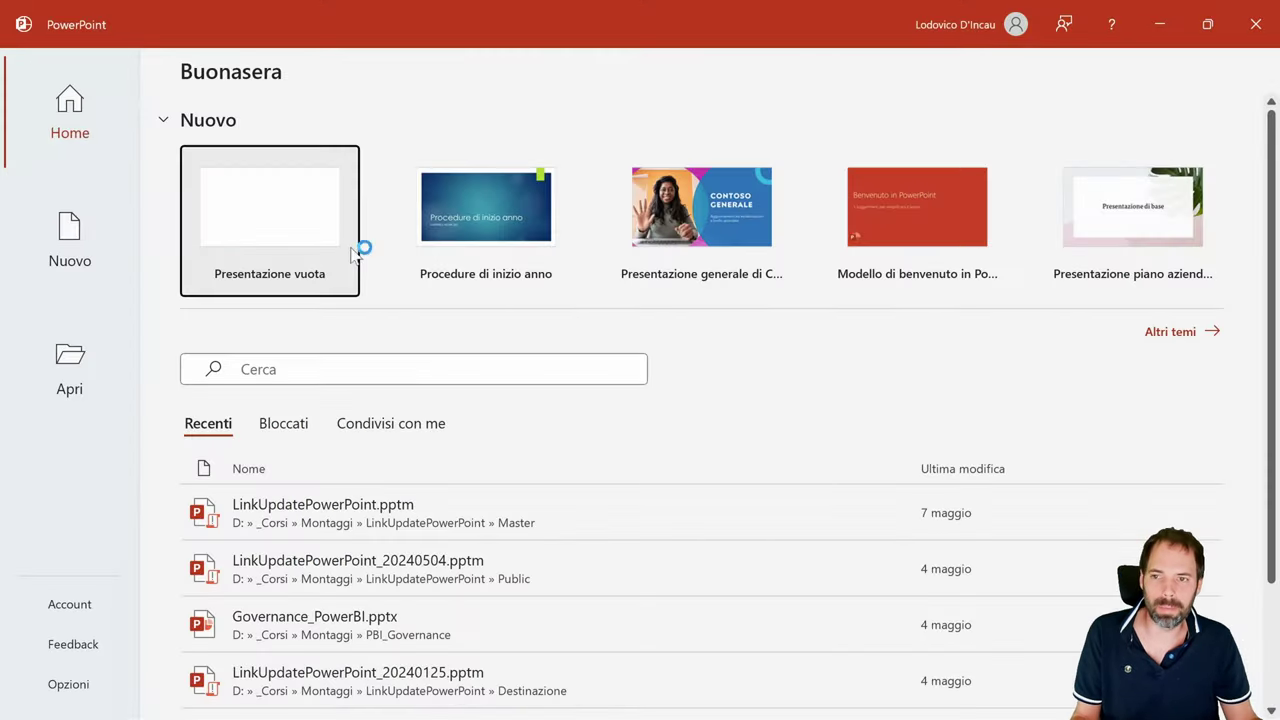
click(357, 246)
key(ctrl+v)
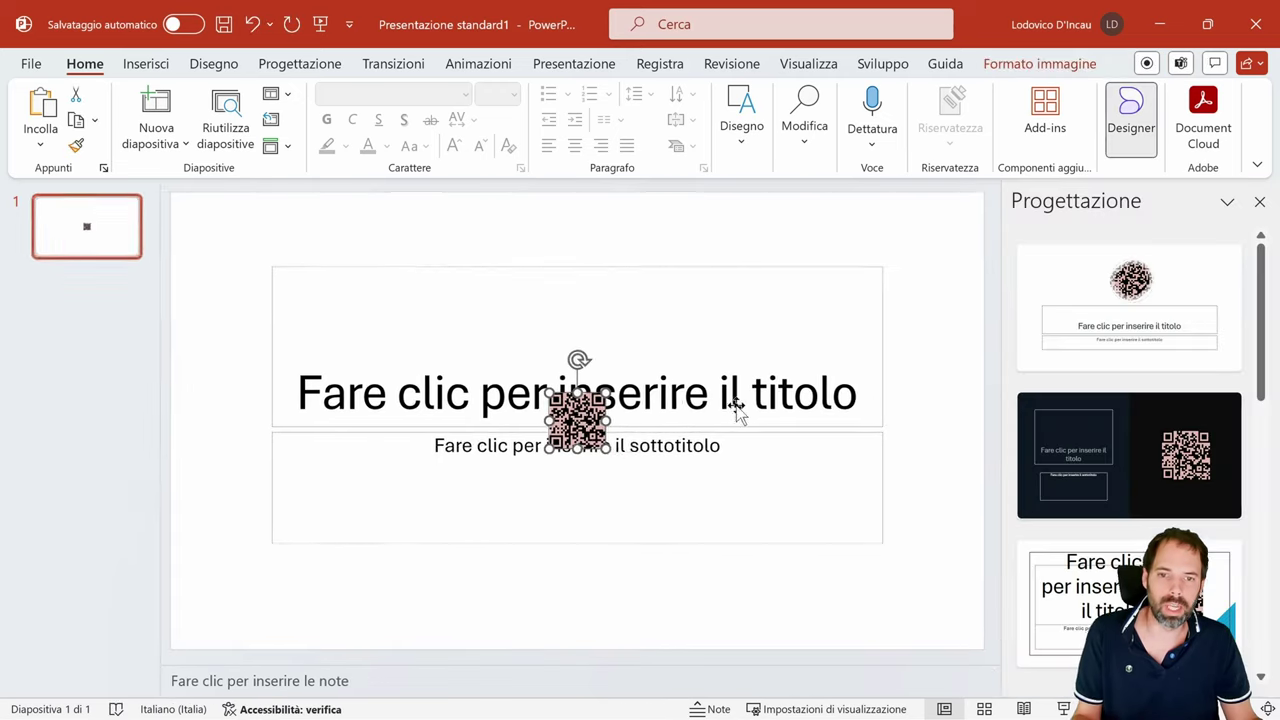
drag(605, 415, 477, 285)
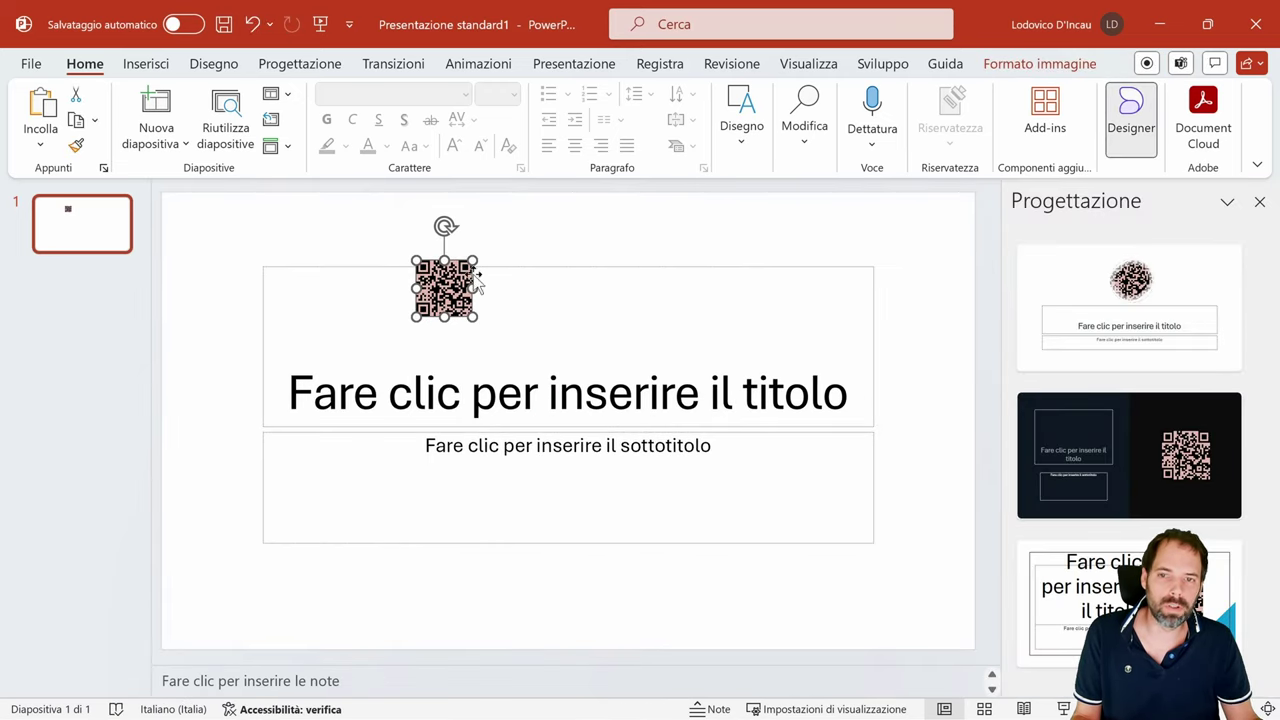
Step: Open the QR4Office add-in in PowerPoint to view its options and preview, and return to the Excel workbook
click(1045, 115)
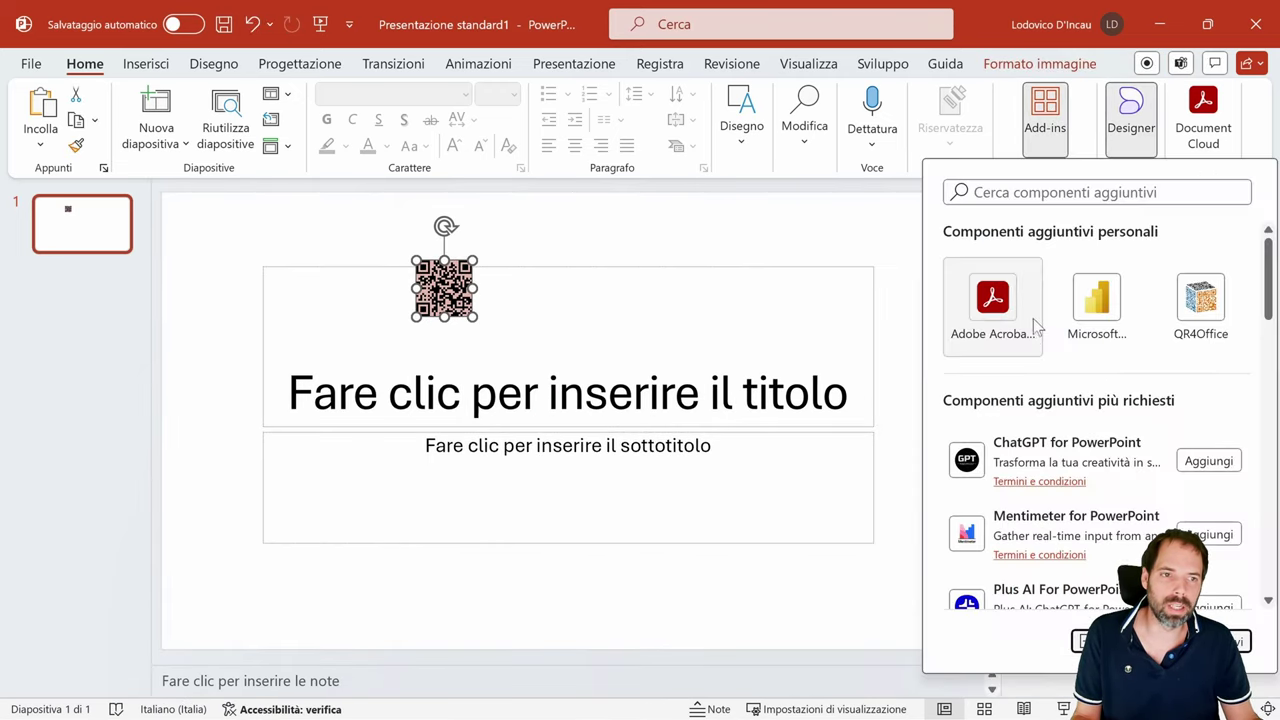
click(1200, 300)
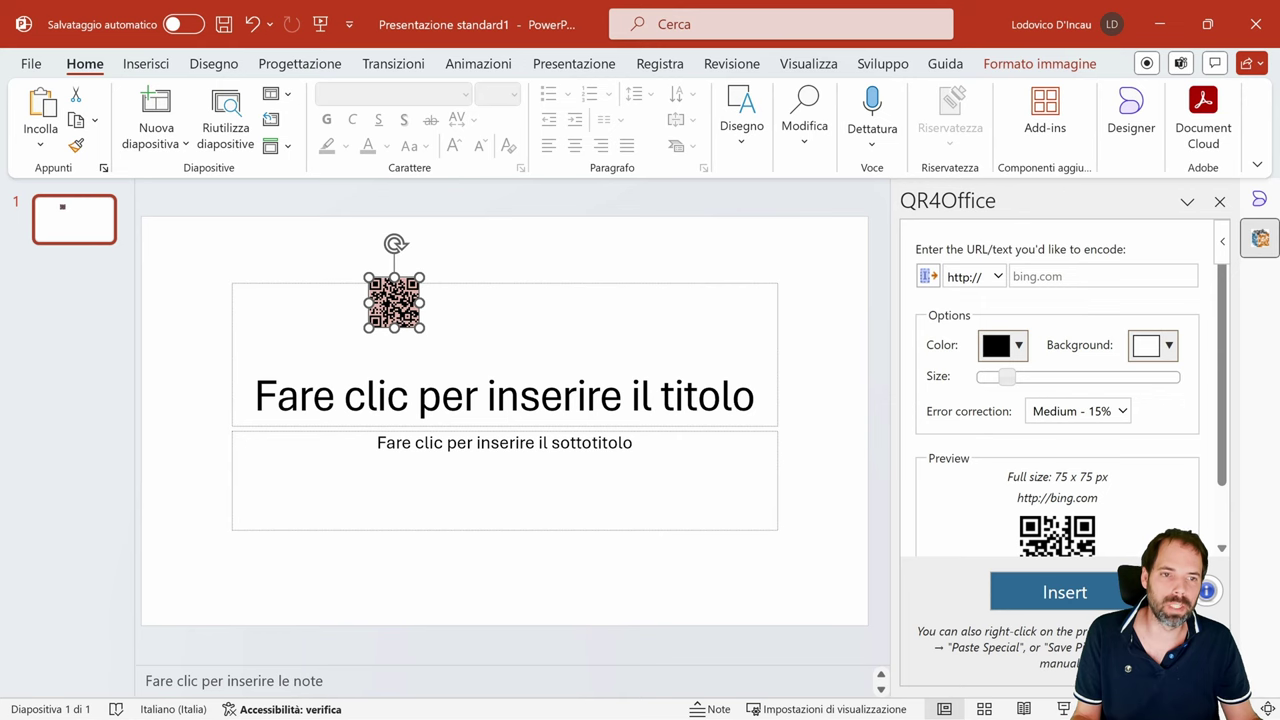
scroll(1040, 500, down, 1)
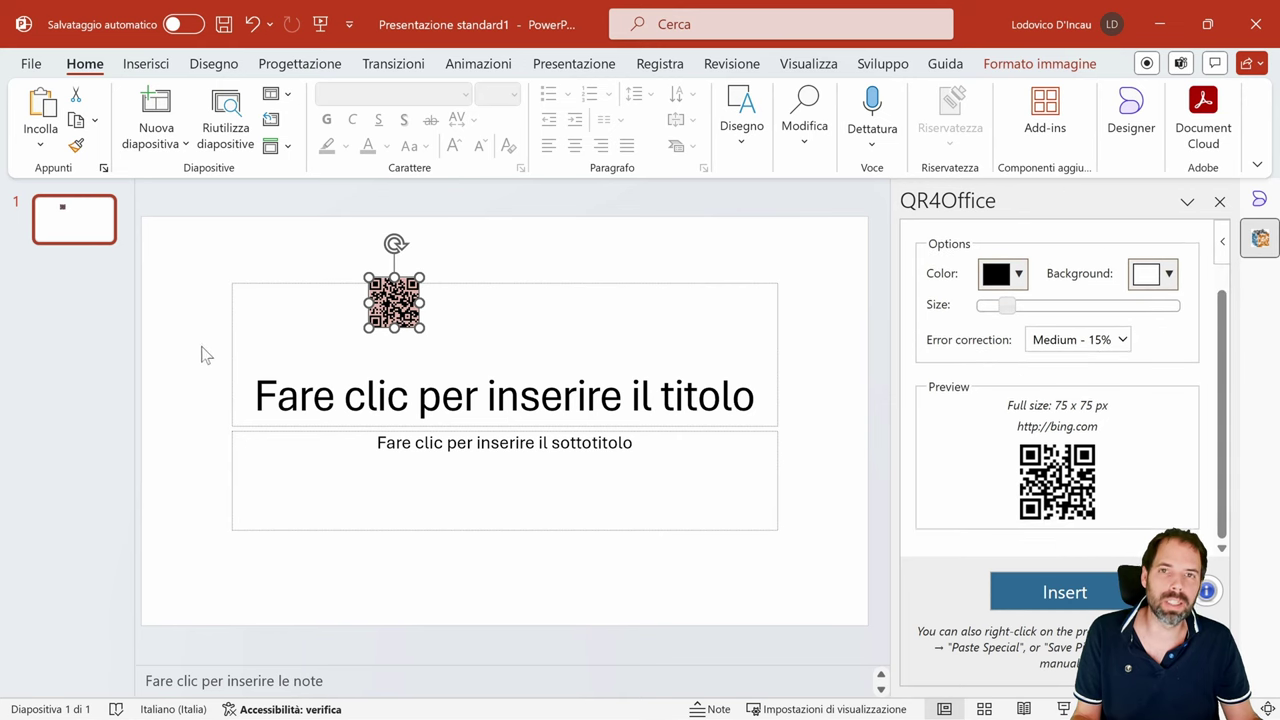
click(1168, 24)
click(448, 456)
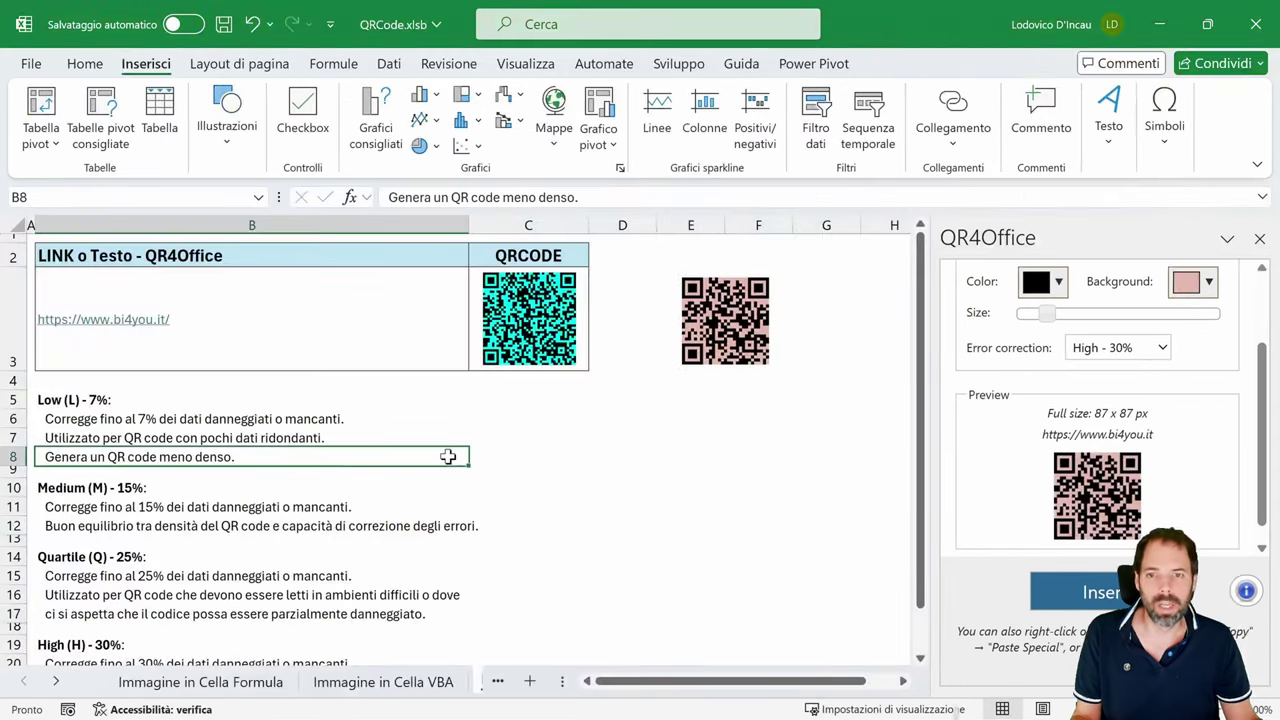